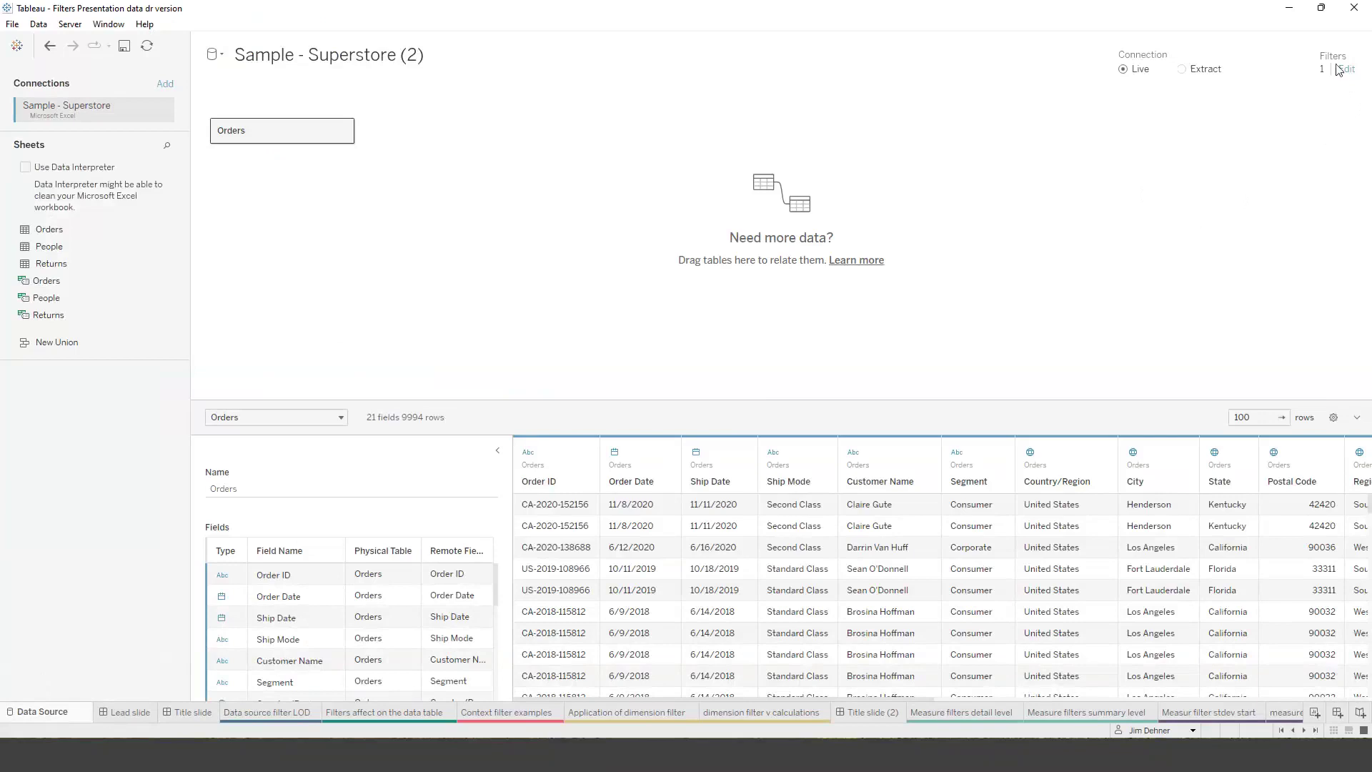
pyautogui.click(1346, 71)
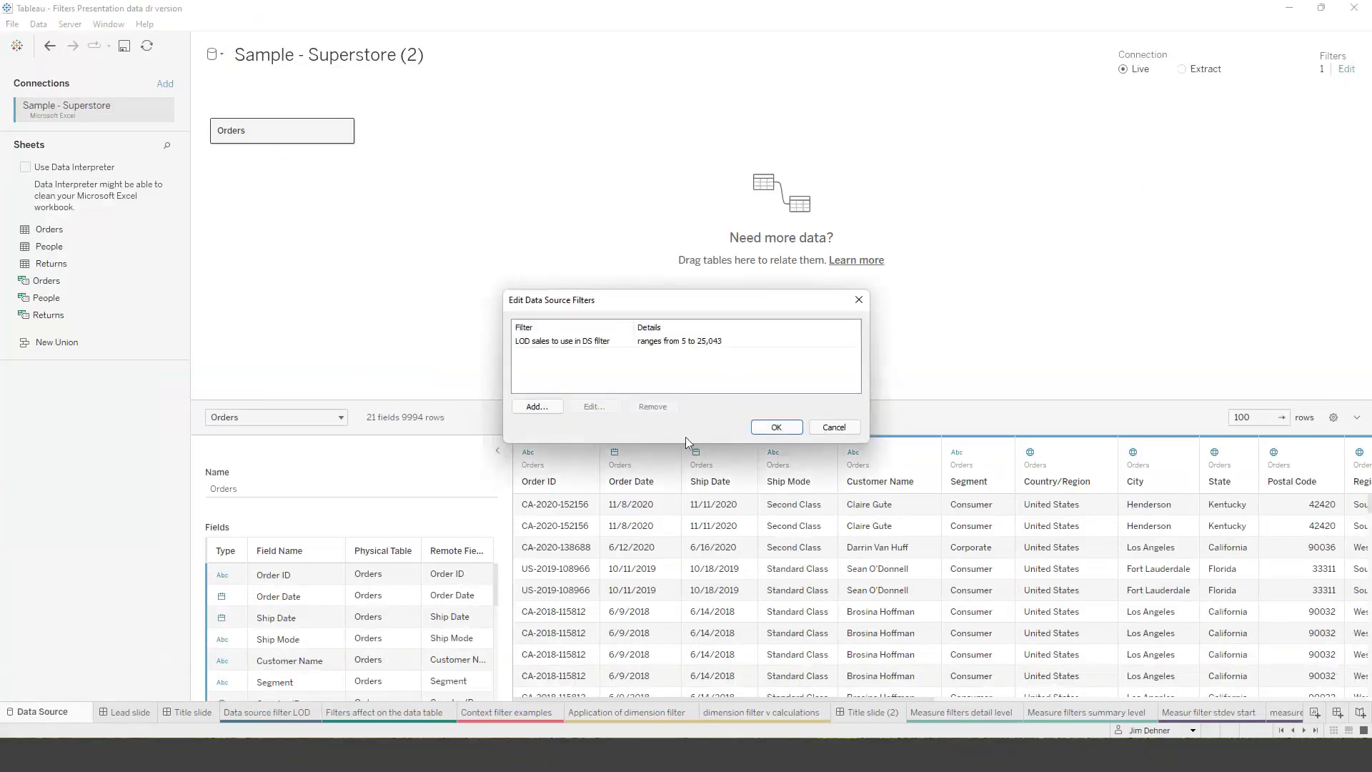
pyautogui.click(662, 341)
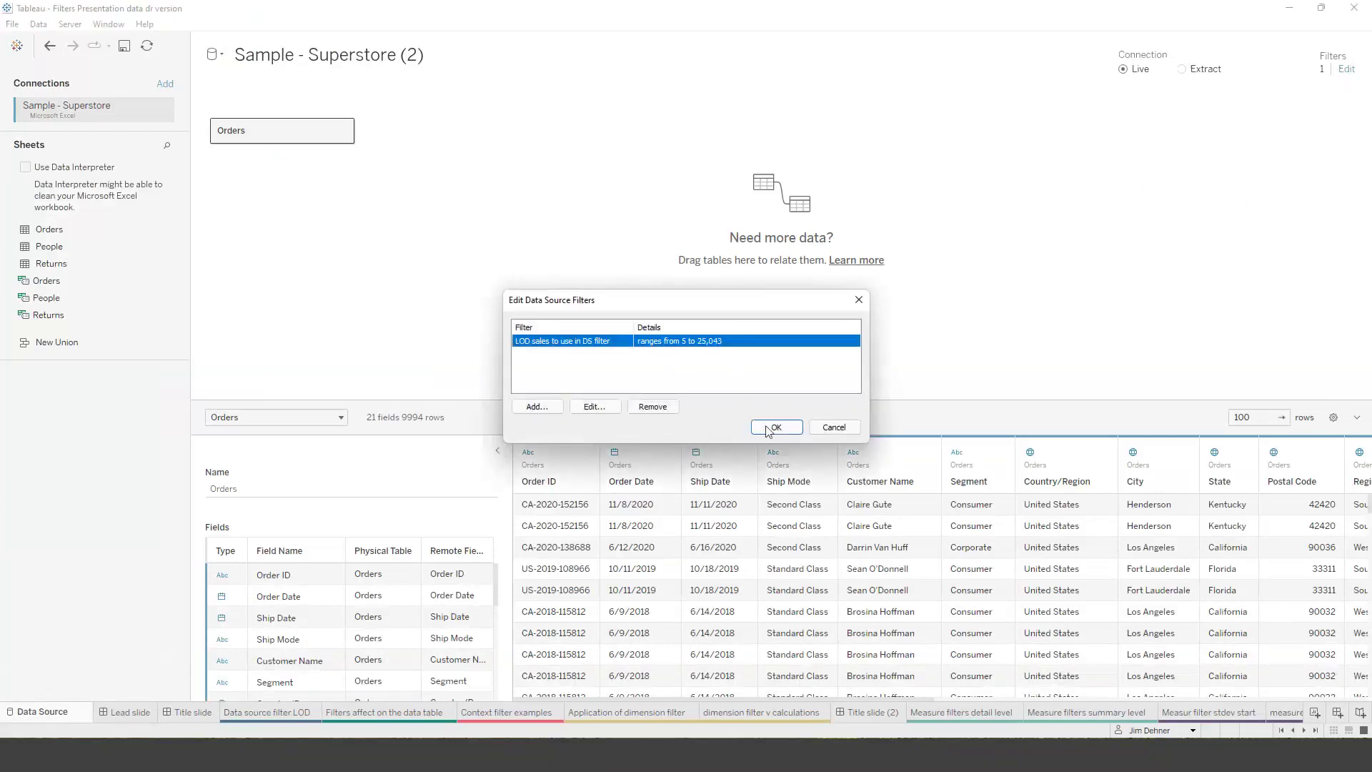
pyautogui.click(654, 410)
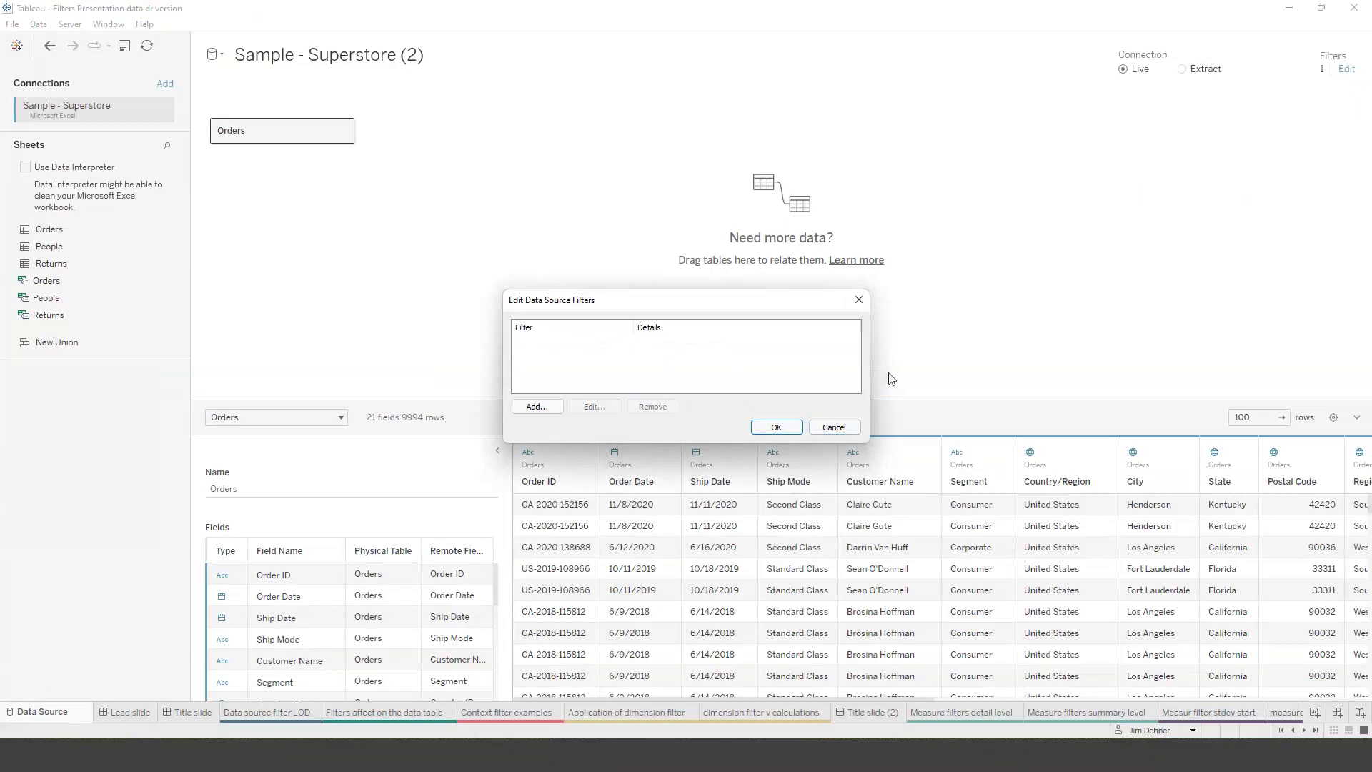
pyautogui.click(835, 428)
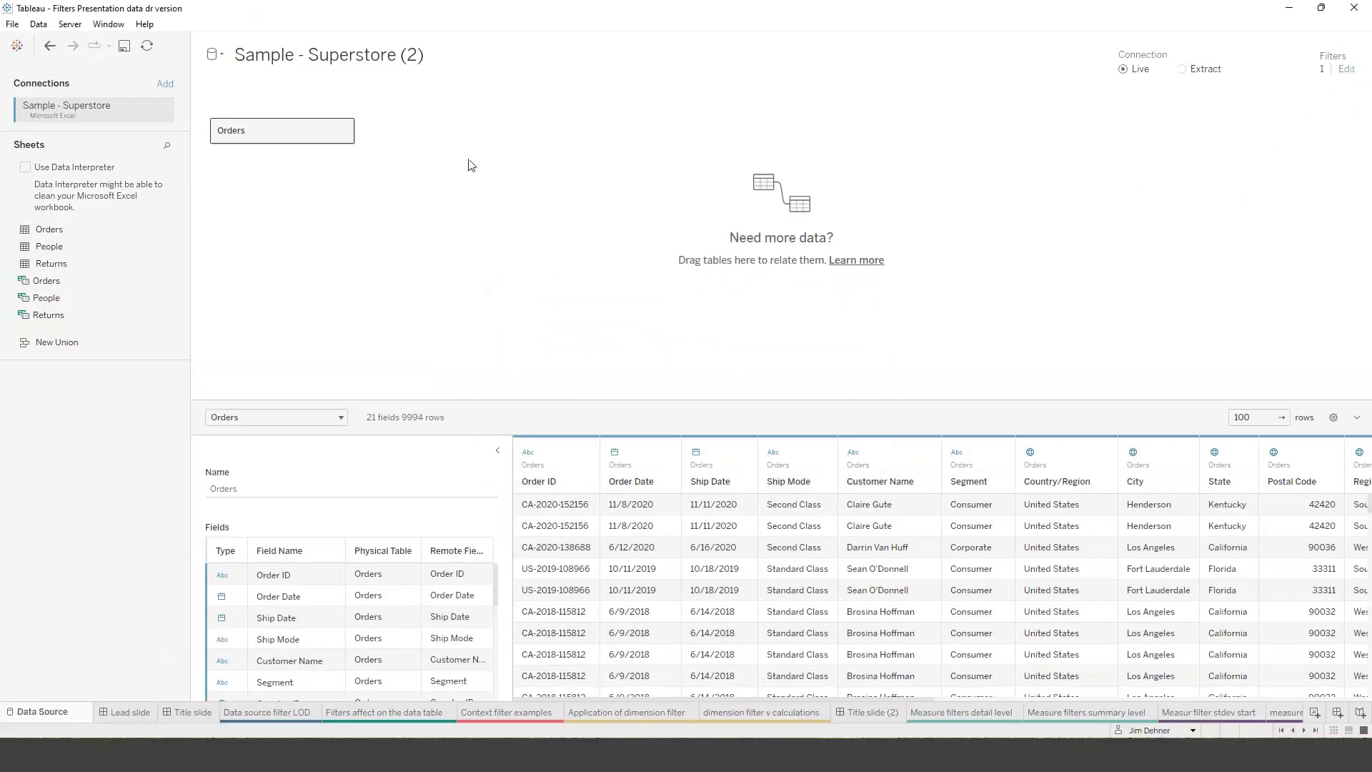
# Remove the LOD sales to use in DS filter entry from the data source filters
pyautogui.click(1347, 69)
pyautogui.click(616, 343)
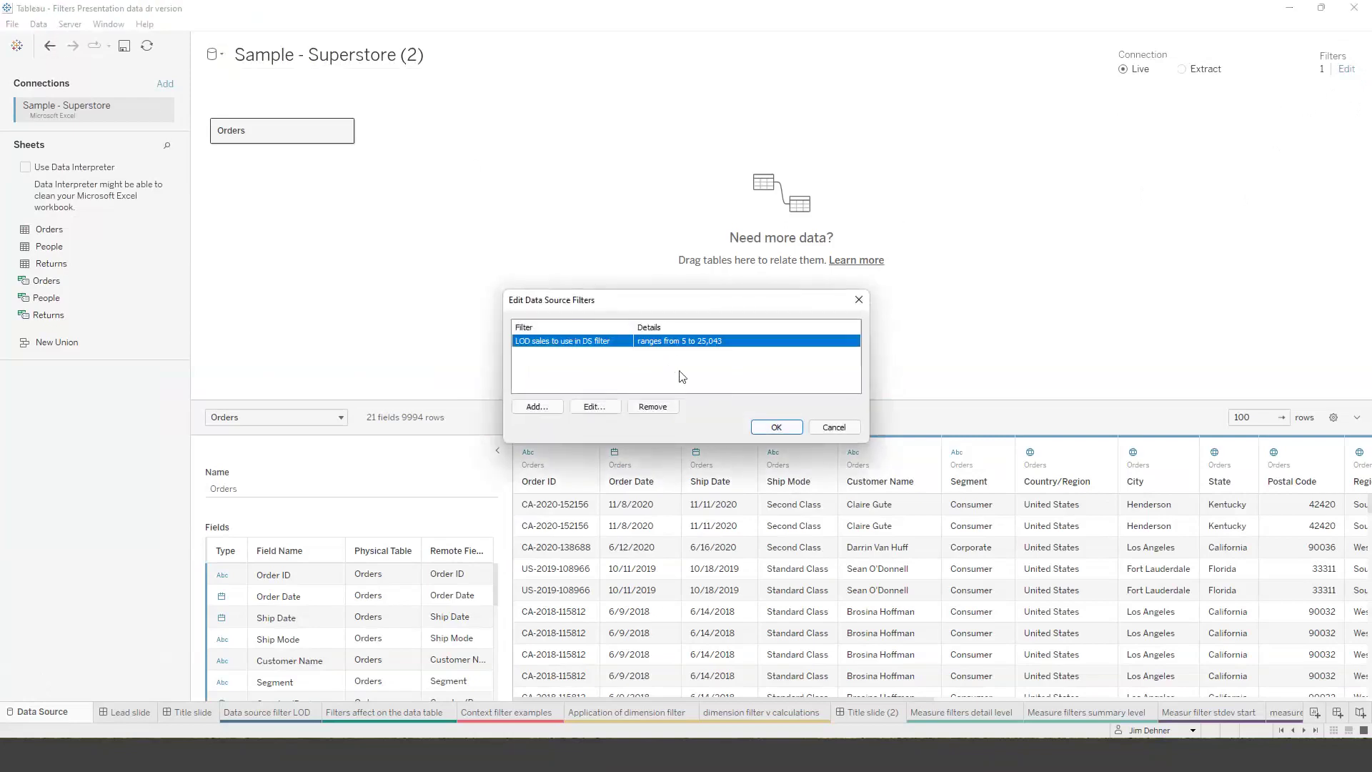
pyautogui.click(653, 407)
# Add a data source filter on the years of Order Date that keeps 2020 and 2021, and apply it
pyautogui.click(548, 413)
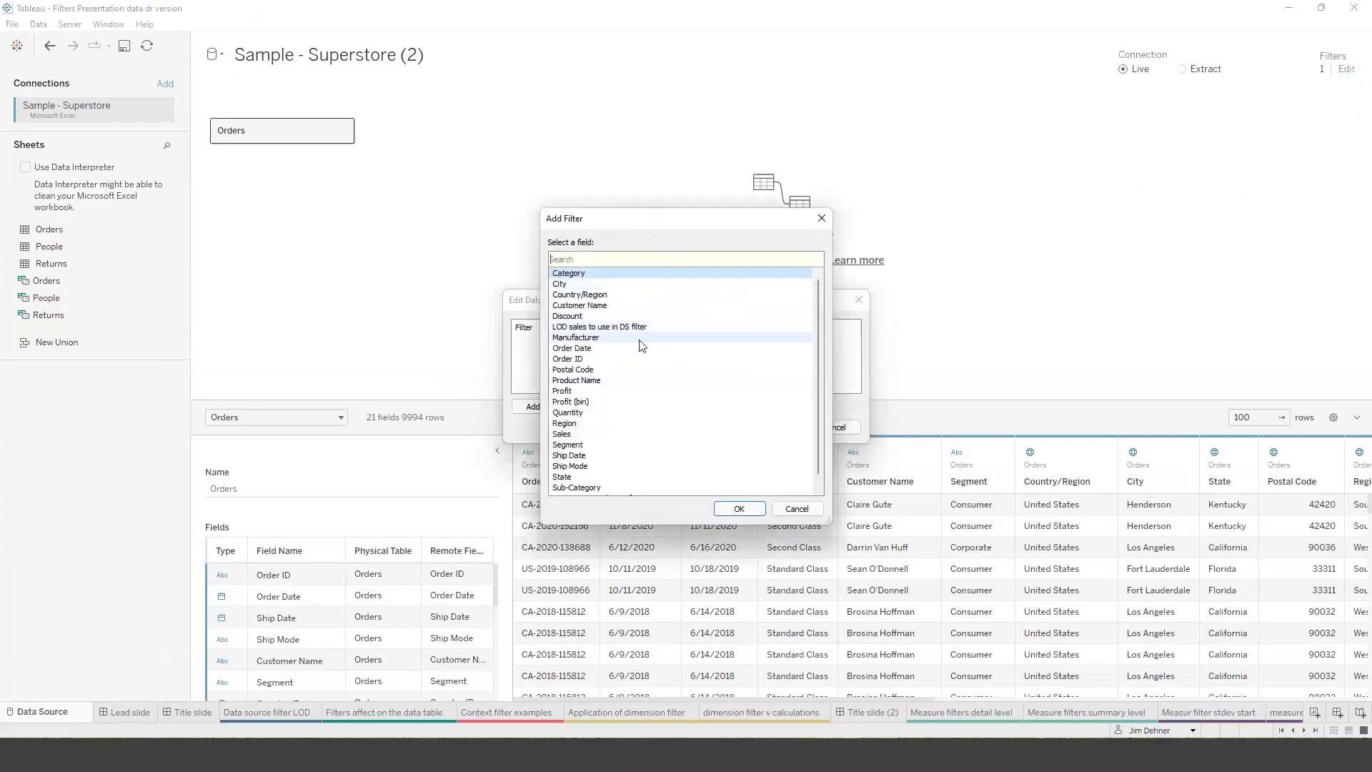
pyautogui.click(583, 349)
pyautogui.click(736, 508)
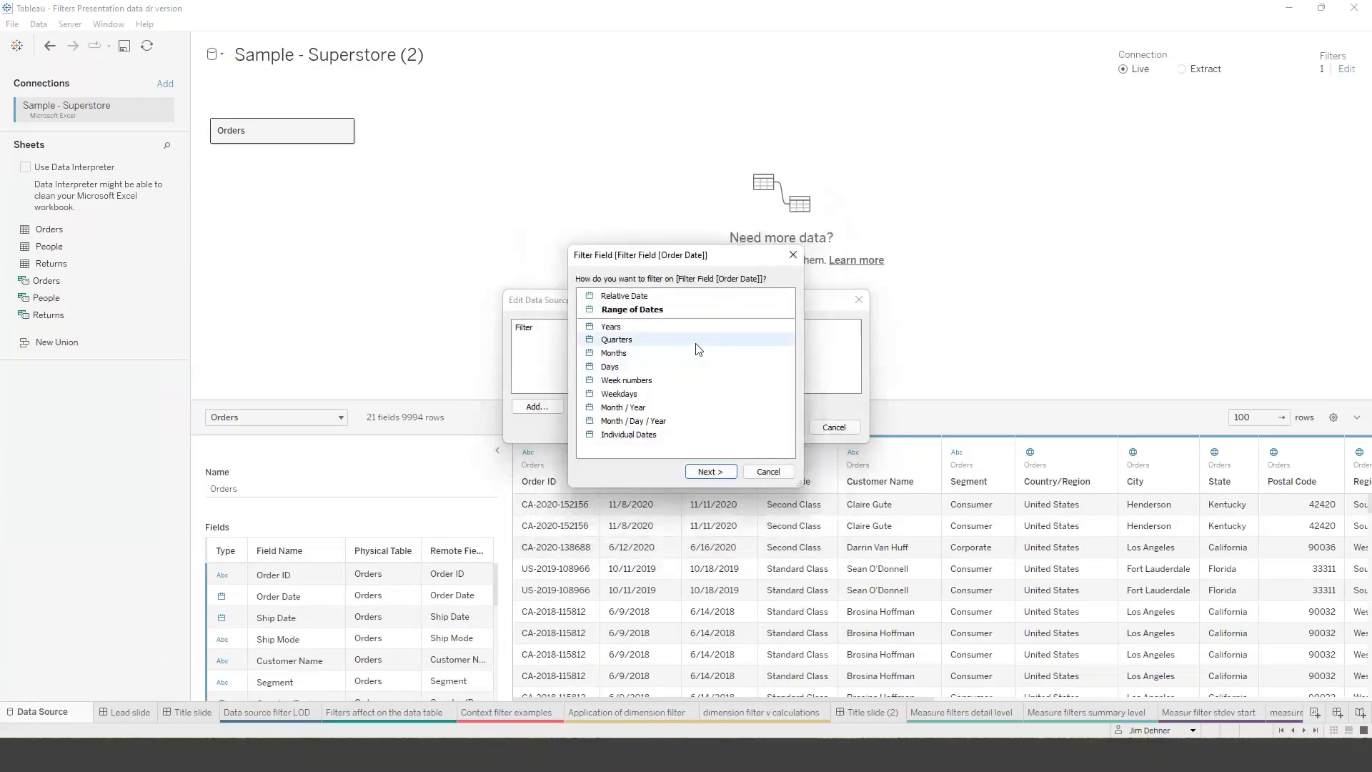
pyautogui.click(612, 330)
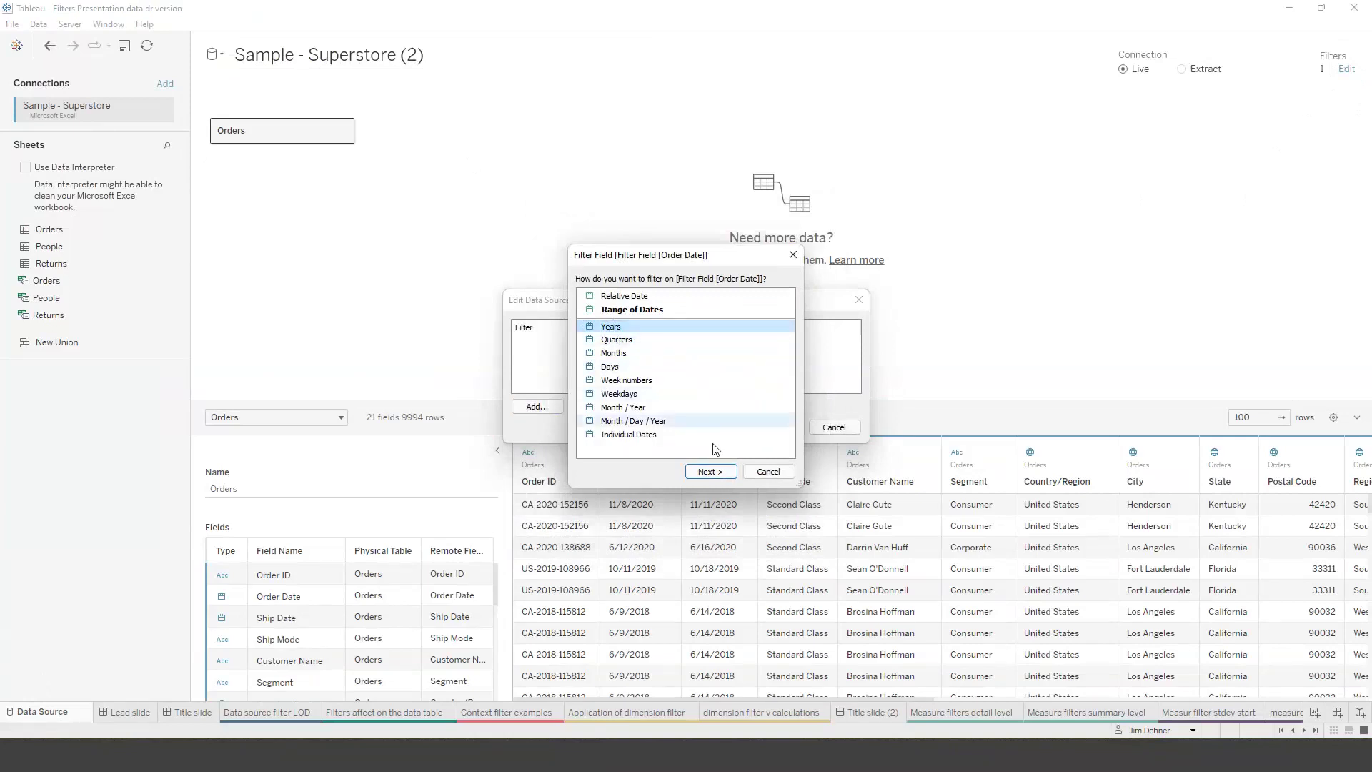
pyautogui.click(712, 473)
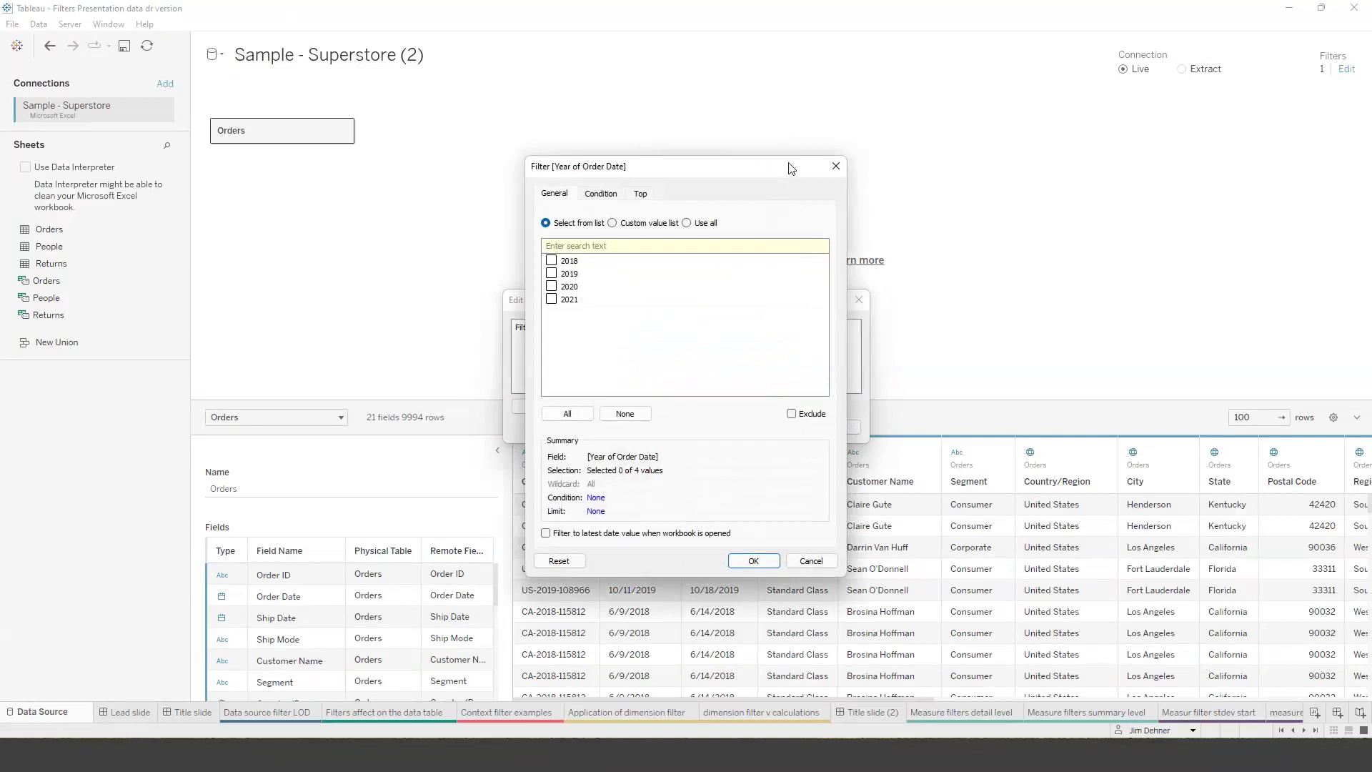
pyautogui.click(552, 287)
pyautogui.click(551, 299)
pyautogui.click(755, 562)
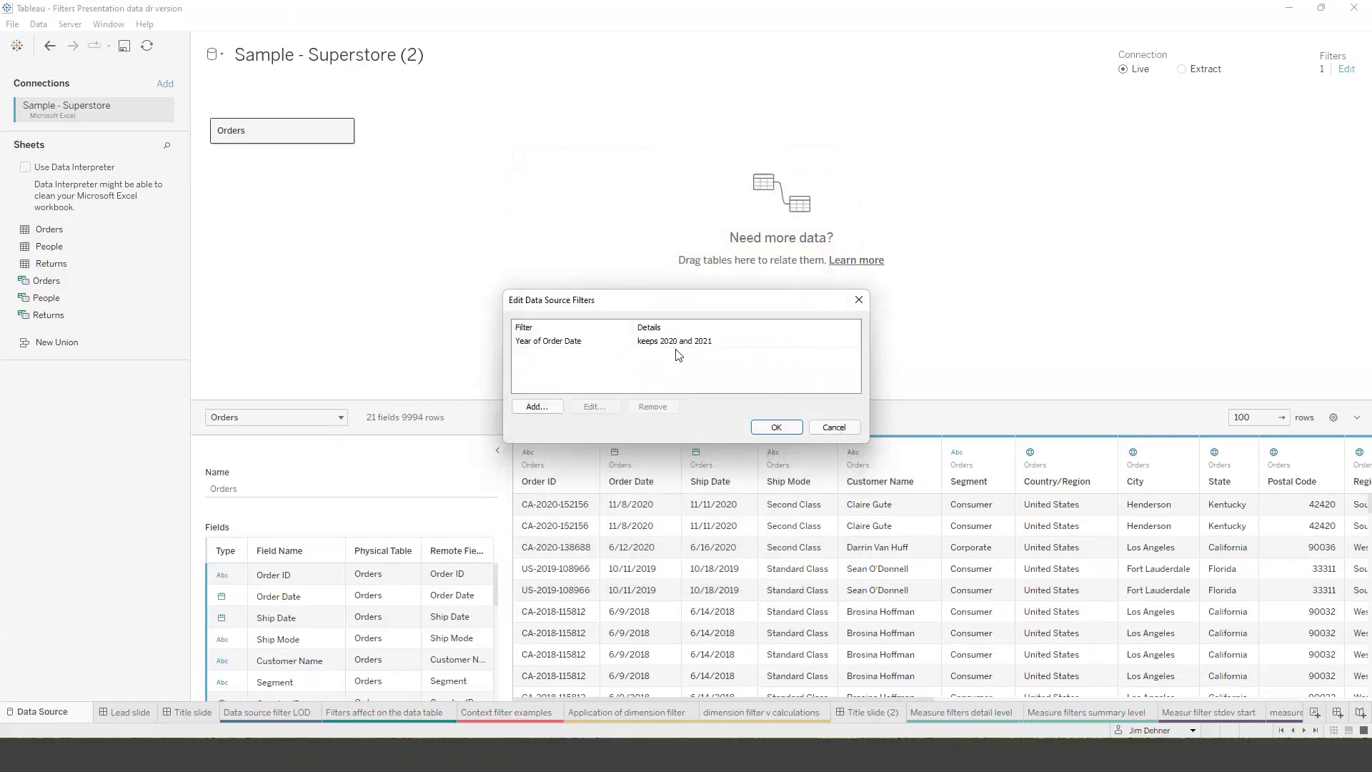
pyautogui.click(776, 428)
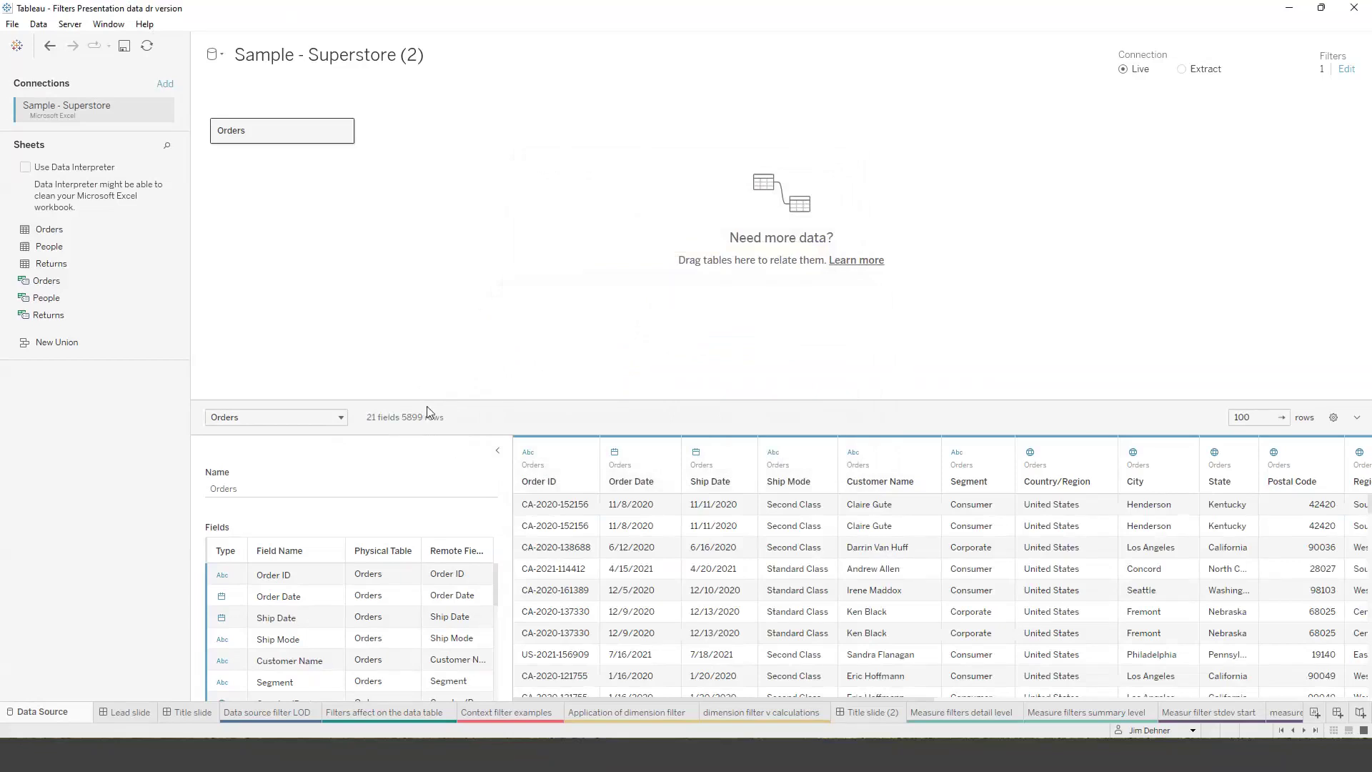
# On the Data source filter LOD sheet, split the customer sales into columns by year of Order Date
pyautogui.click(259, 712)
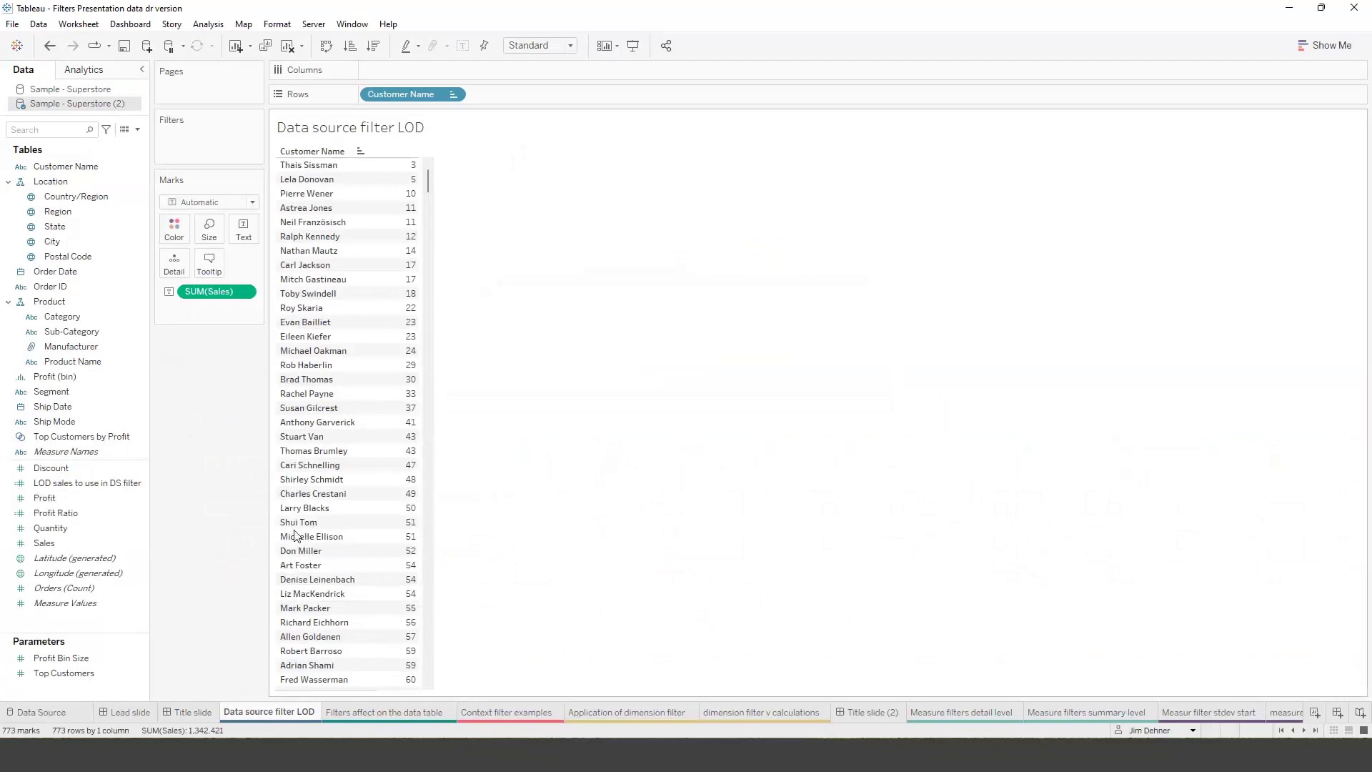
pyautogui.click(76, 277)
pyautogui.moveTo(77, 278); pyautogui.dragTo(416, 73)
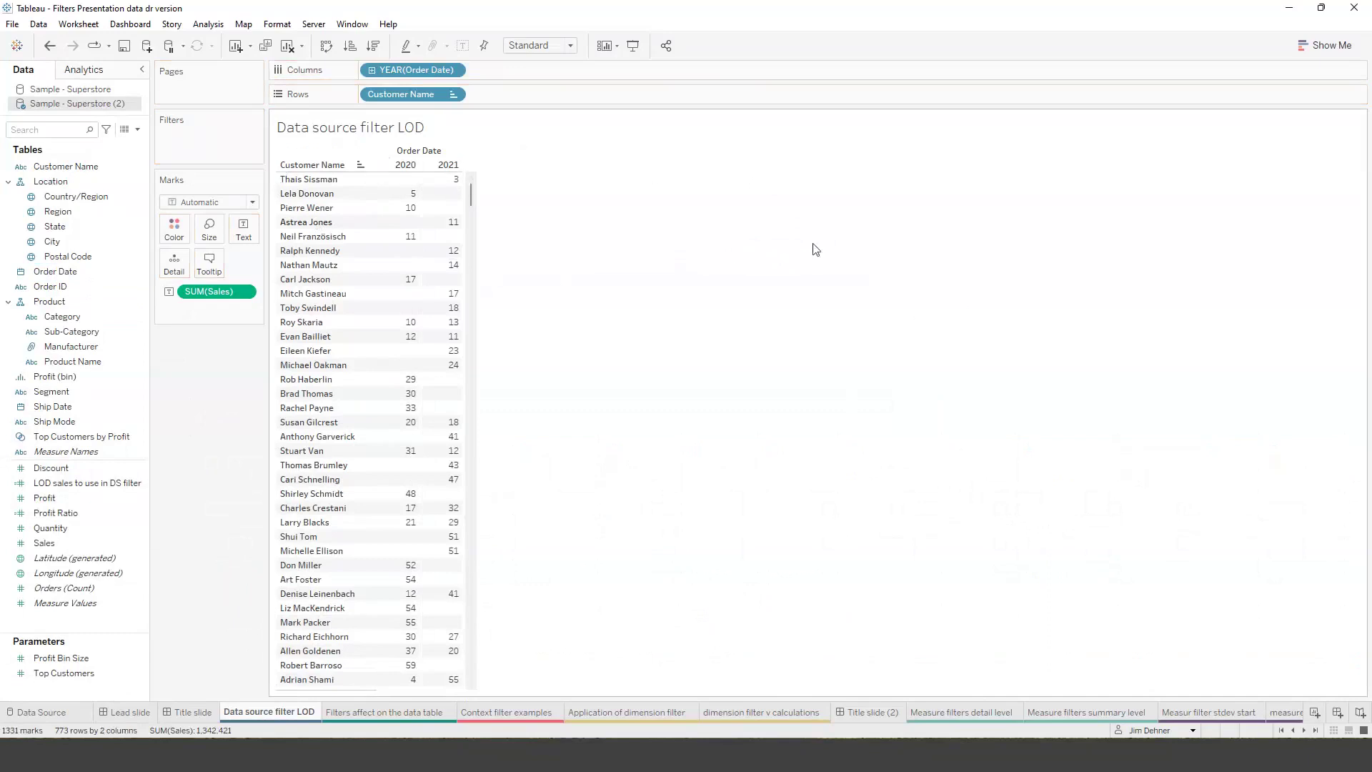
# View the summary and full underlying data of the Data source filter LOD sheet and check their row counts
pyautogui.click(212, 27)
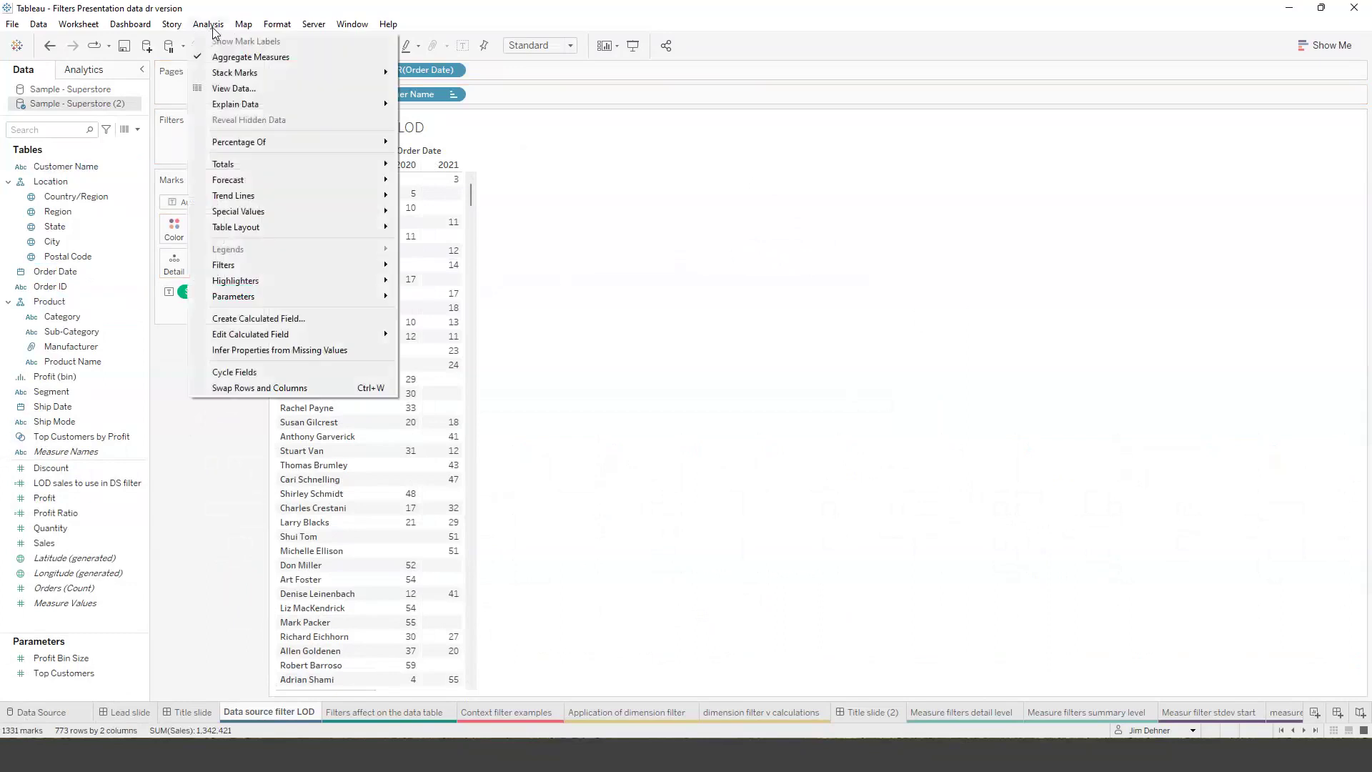
pyautogui.click(221, 88)
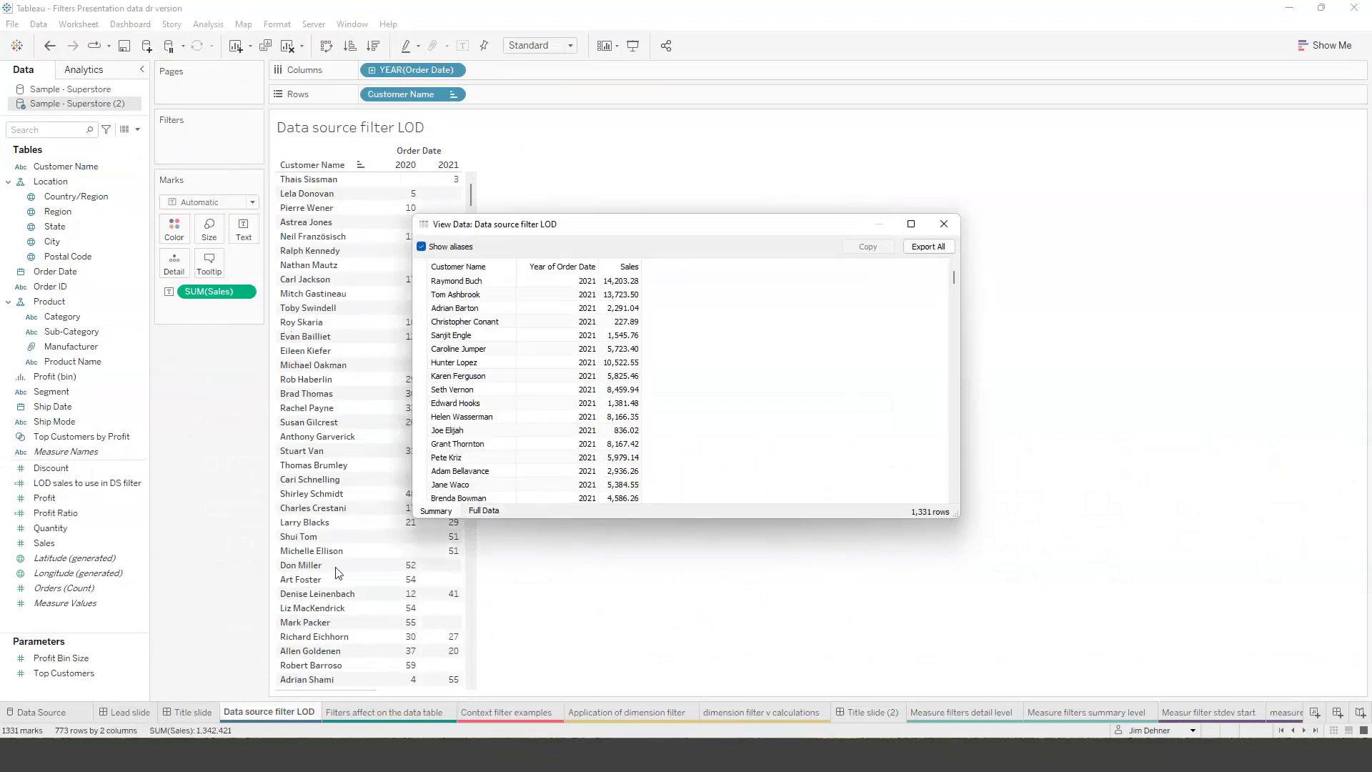
pyautogui.click(493, 513)
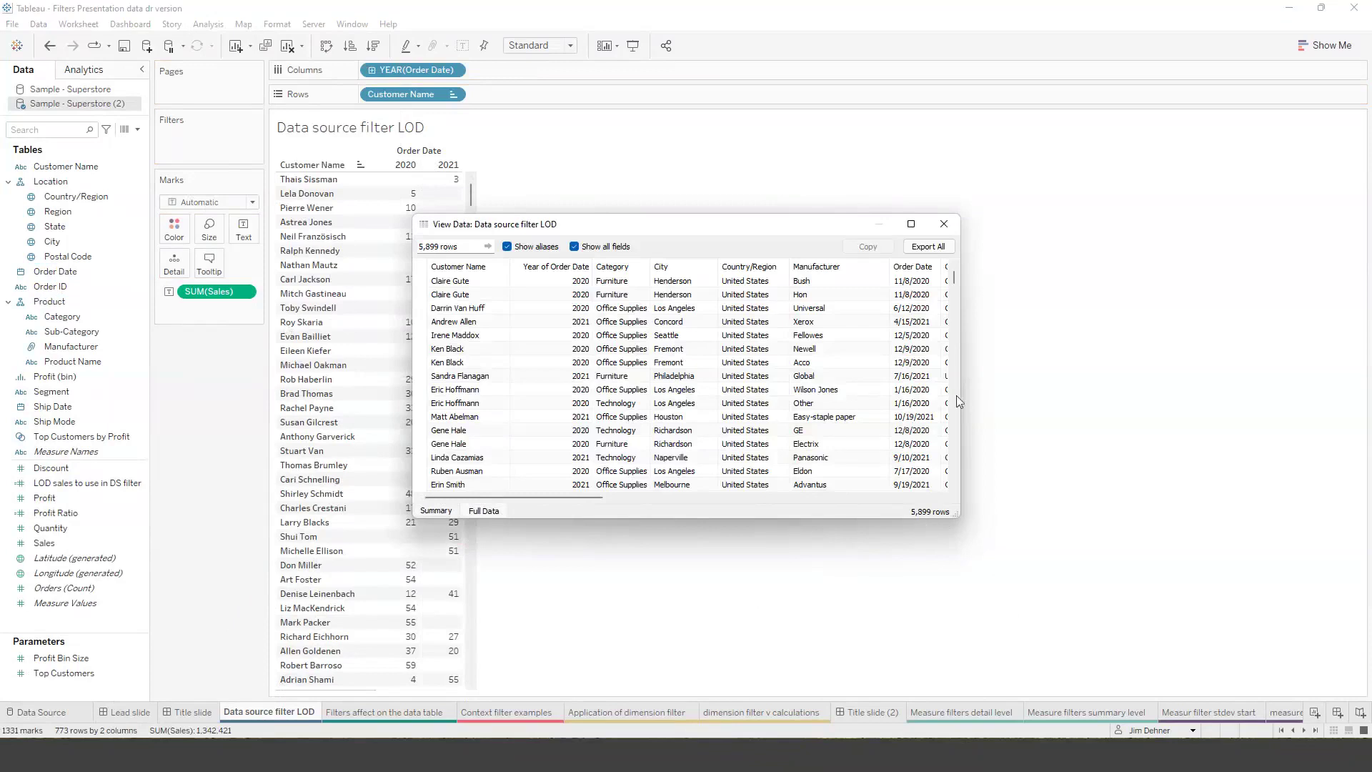
pyautogui.click(944, 226)
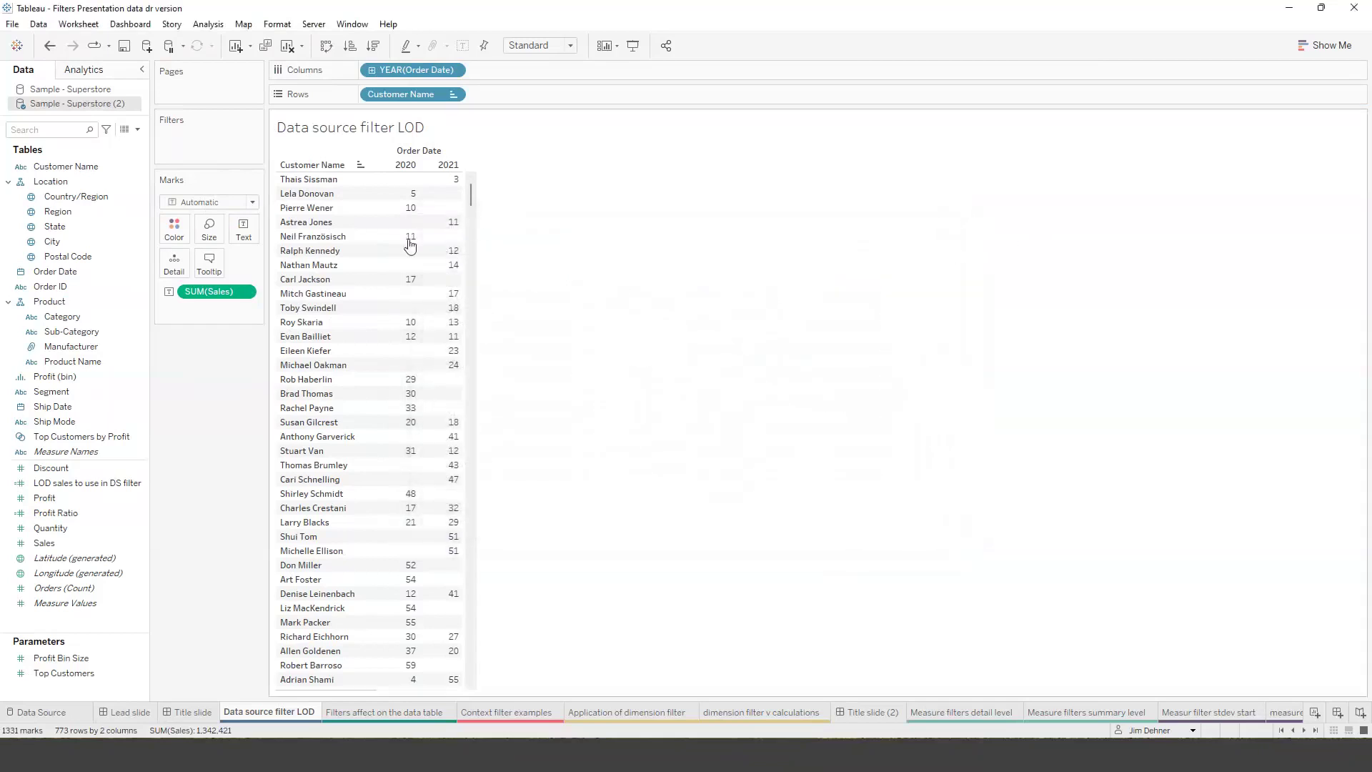
# Examine the formula of the LOD sales to use in DS filter calculated field without changing it
pyautogui.rightClick(84, 491)
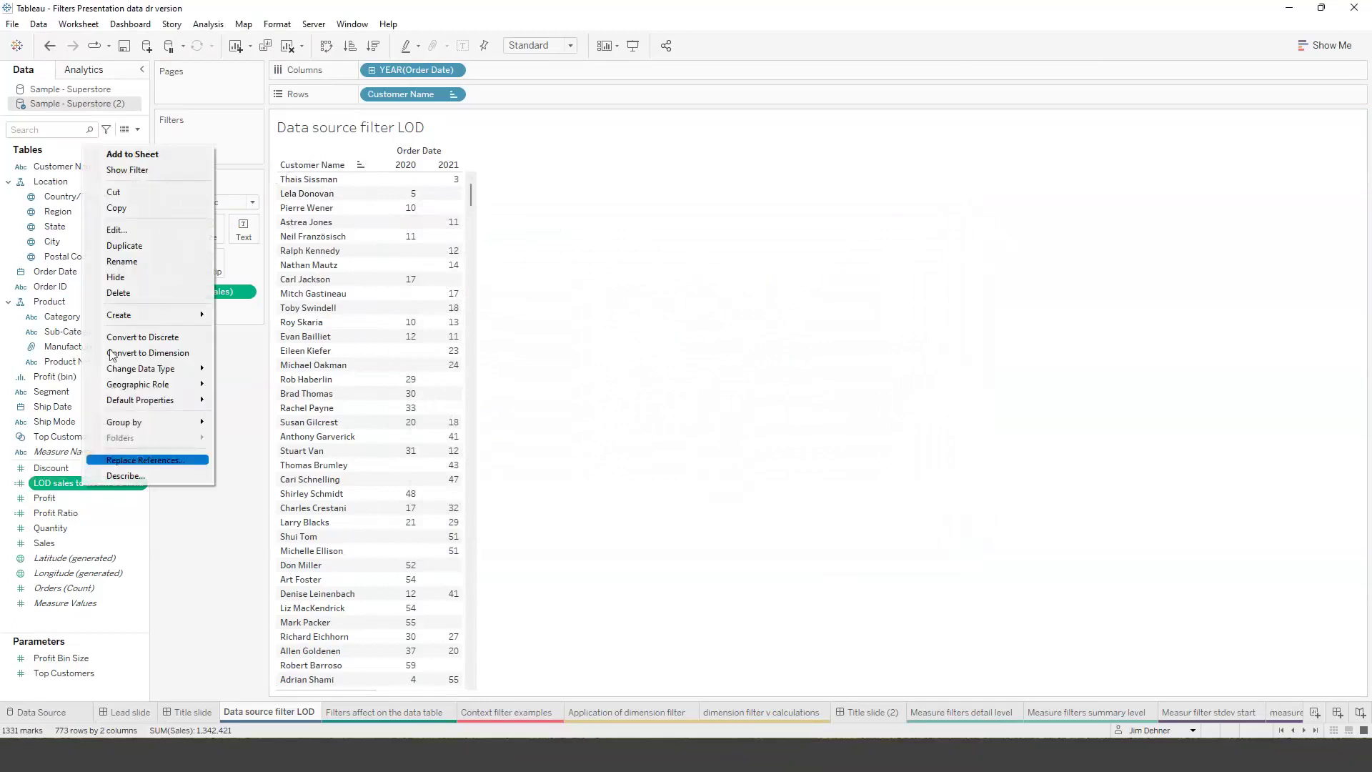
pyautogui.click(120, 232)
pyautogui.scroll(5, 868, 536)
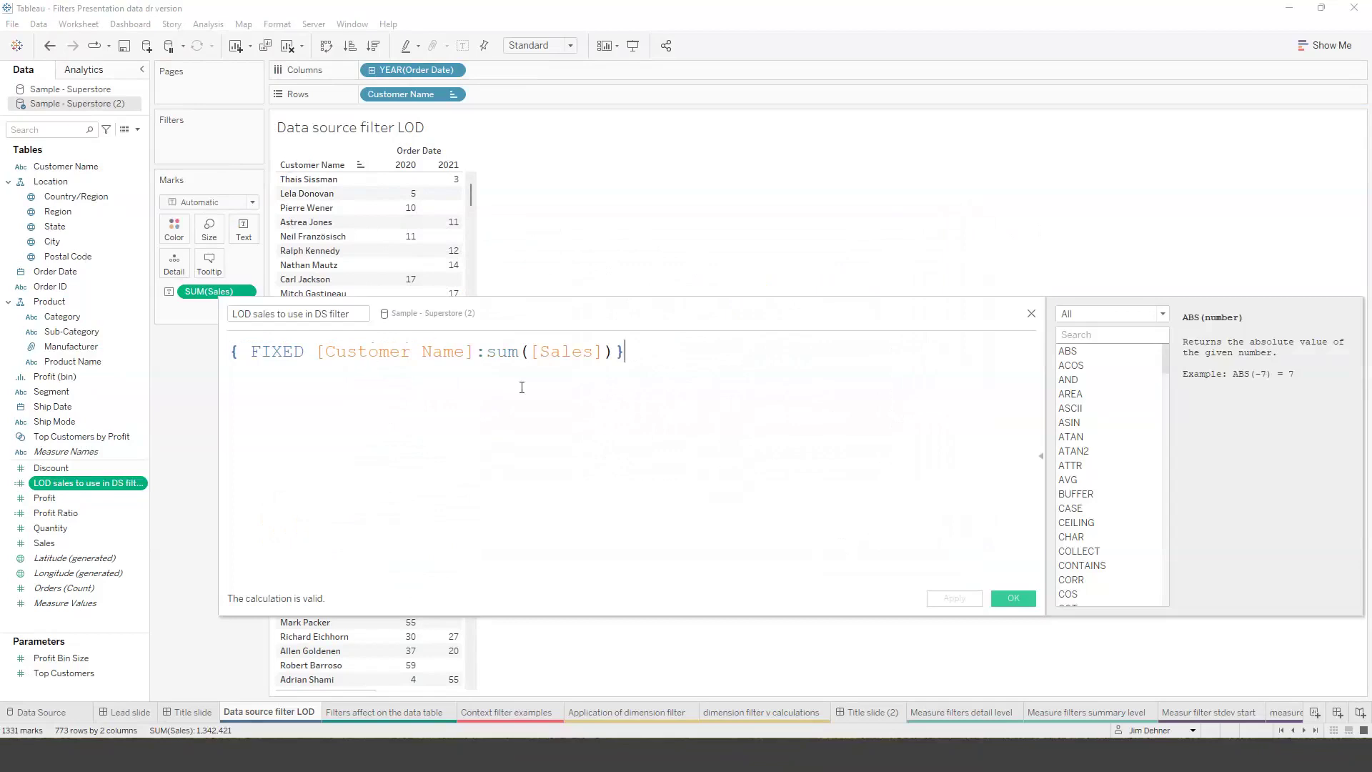
pyautogui.click(1031, 315)
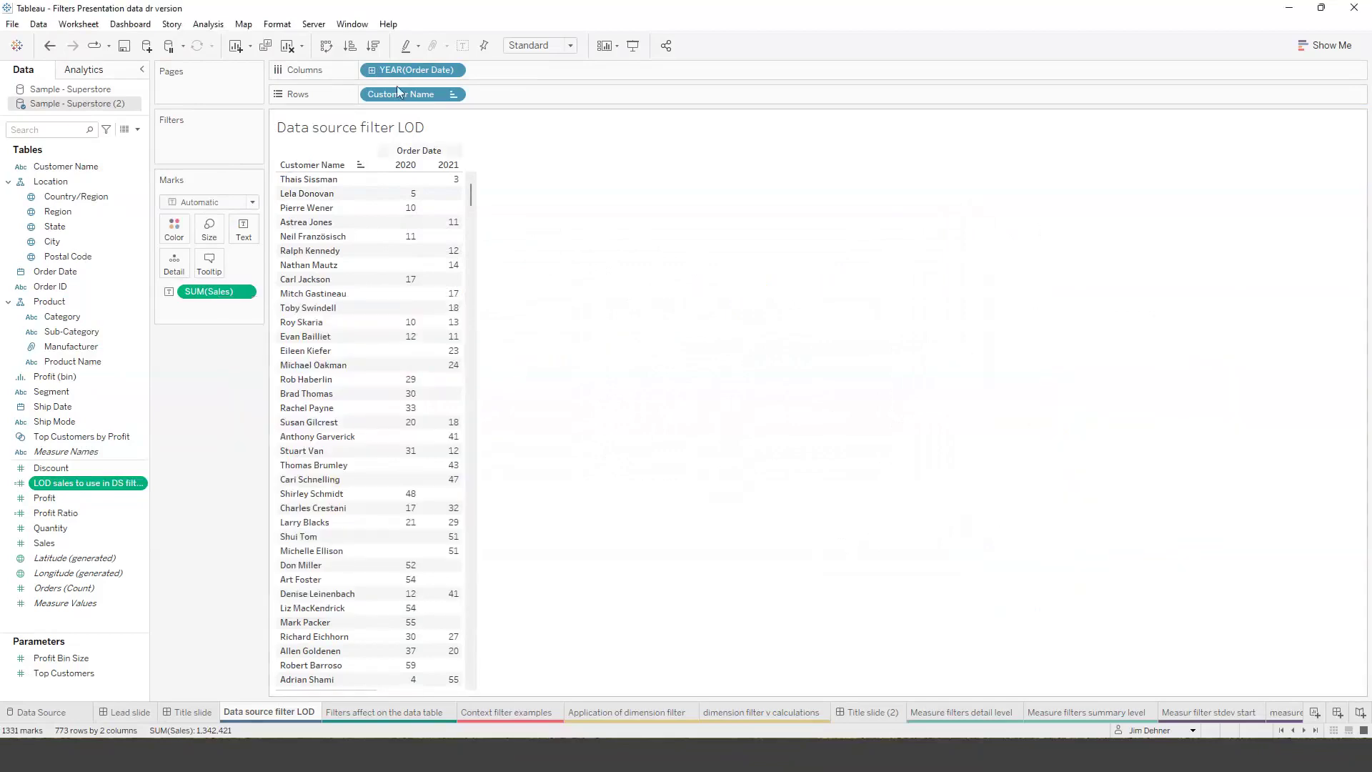
# Take the Order Date year off the columns and add LOD sales to use in DS filter as a measure beside Sales
pyautogui.moveTo(402, 68); pyautogui.dragTo(397, 118)
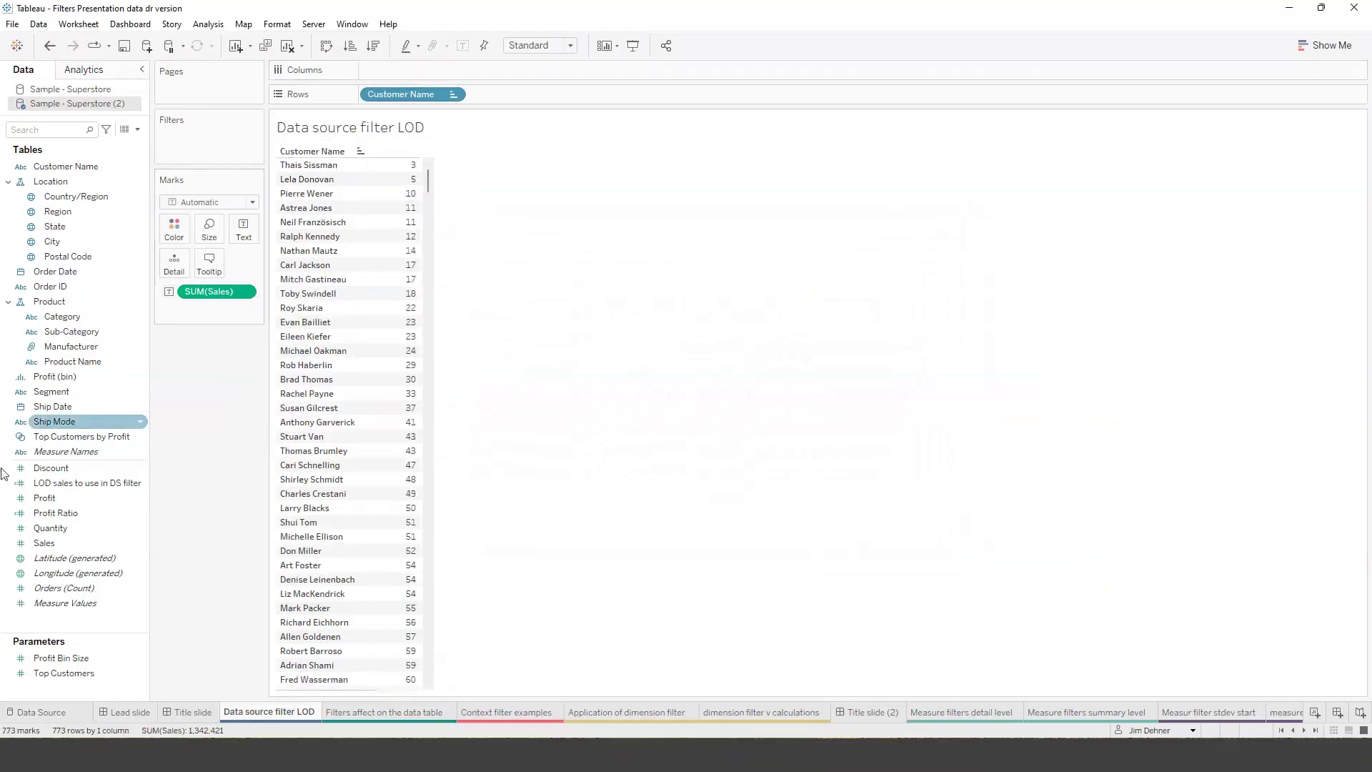
pyautogui.doubleClick(74, 490)
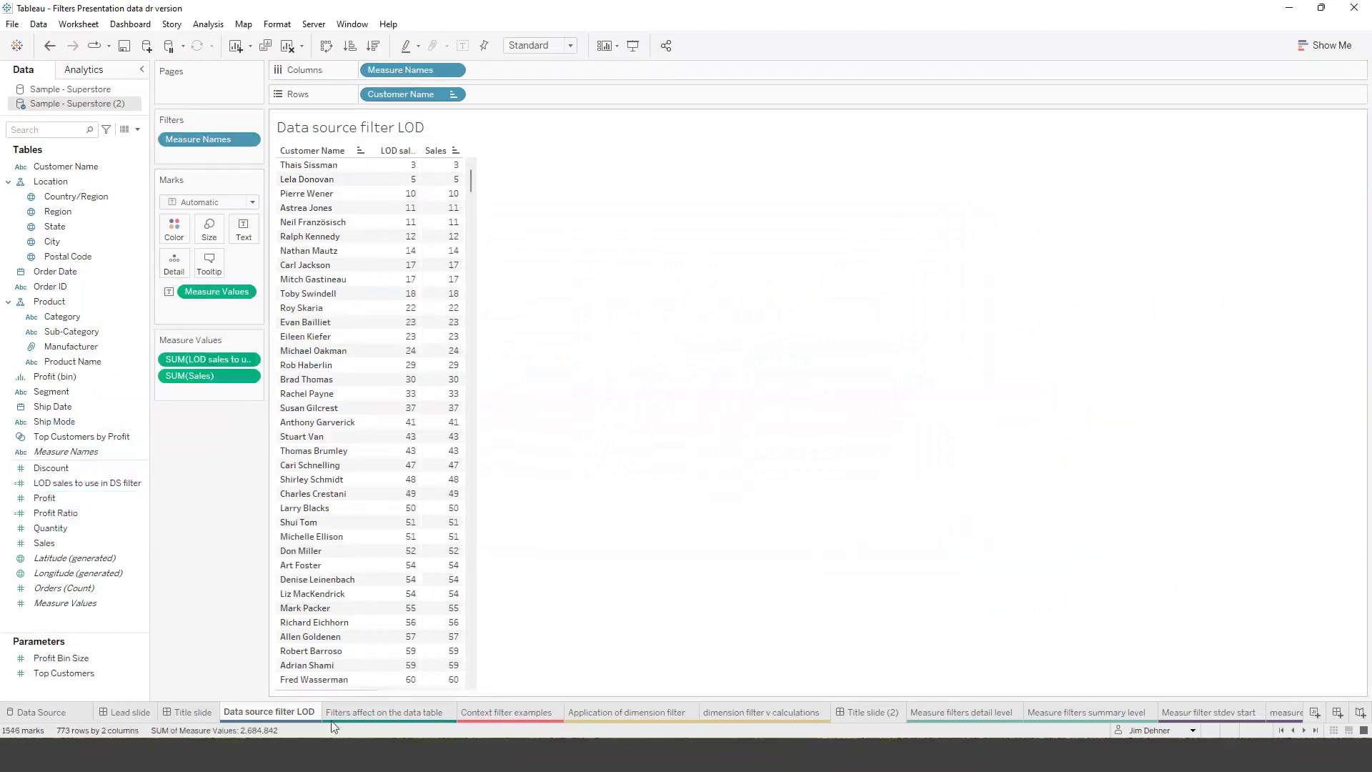
# Return to the data source and remove its Year of Order Date filter
pyautogui.click(56, 715)
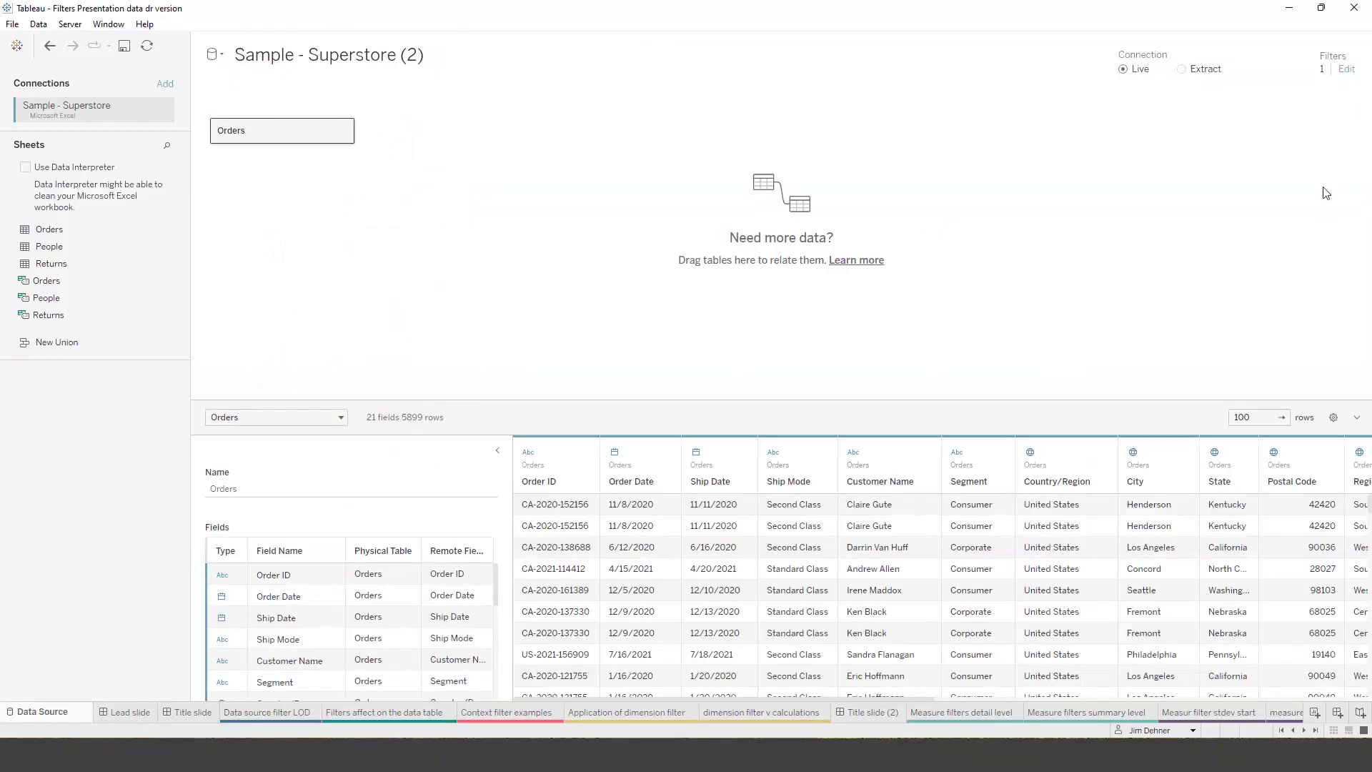
pyautogui.click(1346, 69)
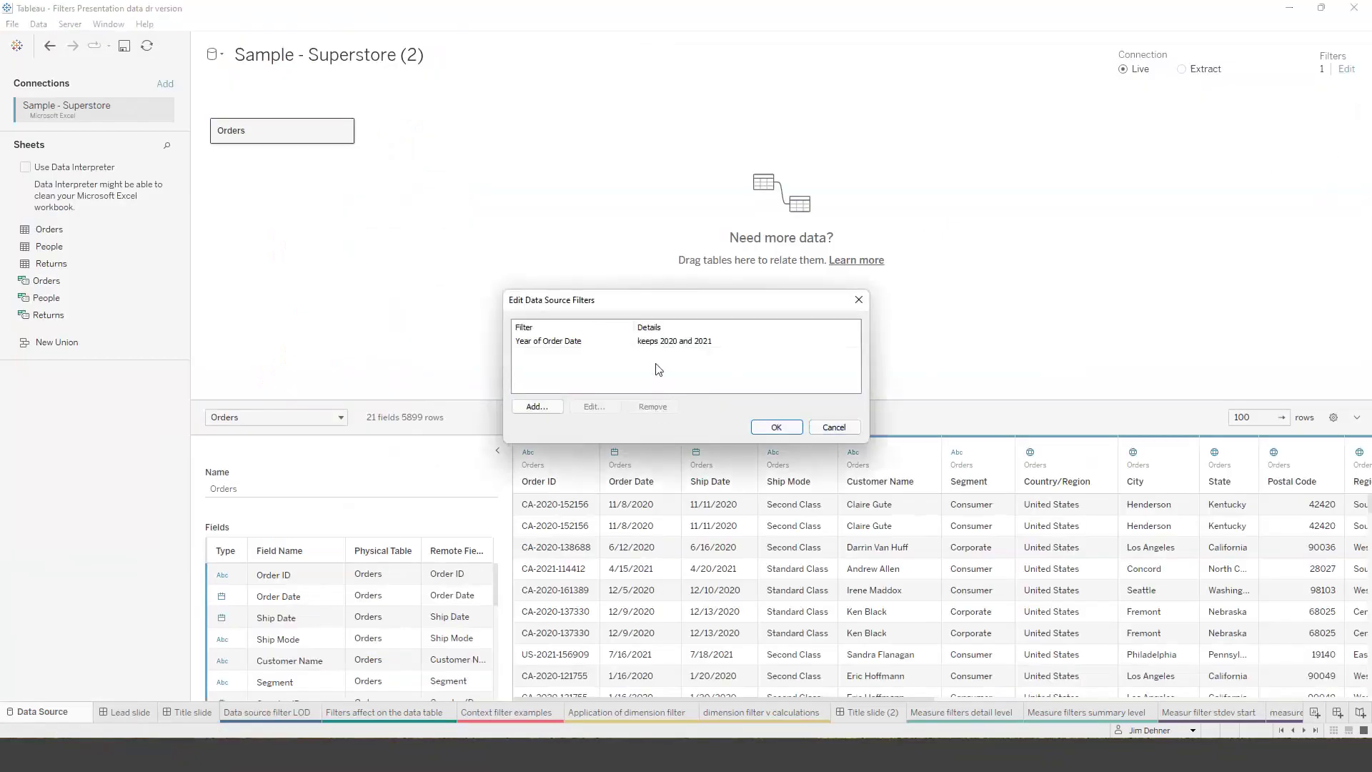
pyautogui.click(661, 341)
pyautogui.click(651, 409)
# Add a data source filter on LOD sales to use in DS filter with a range starting at 1000, and apply it
pyautogui.click(536, 407)
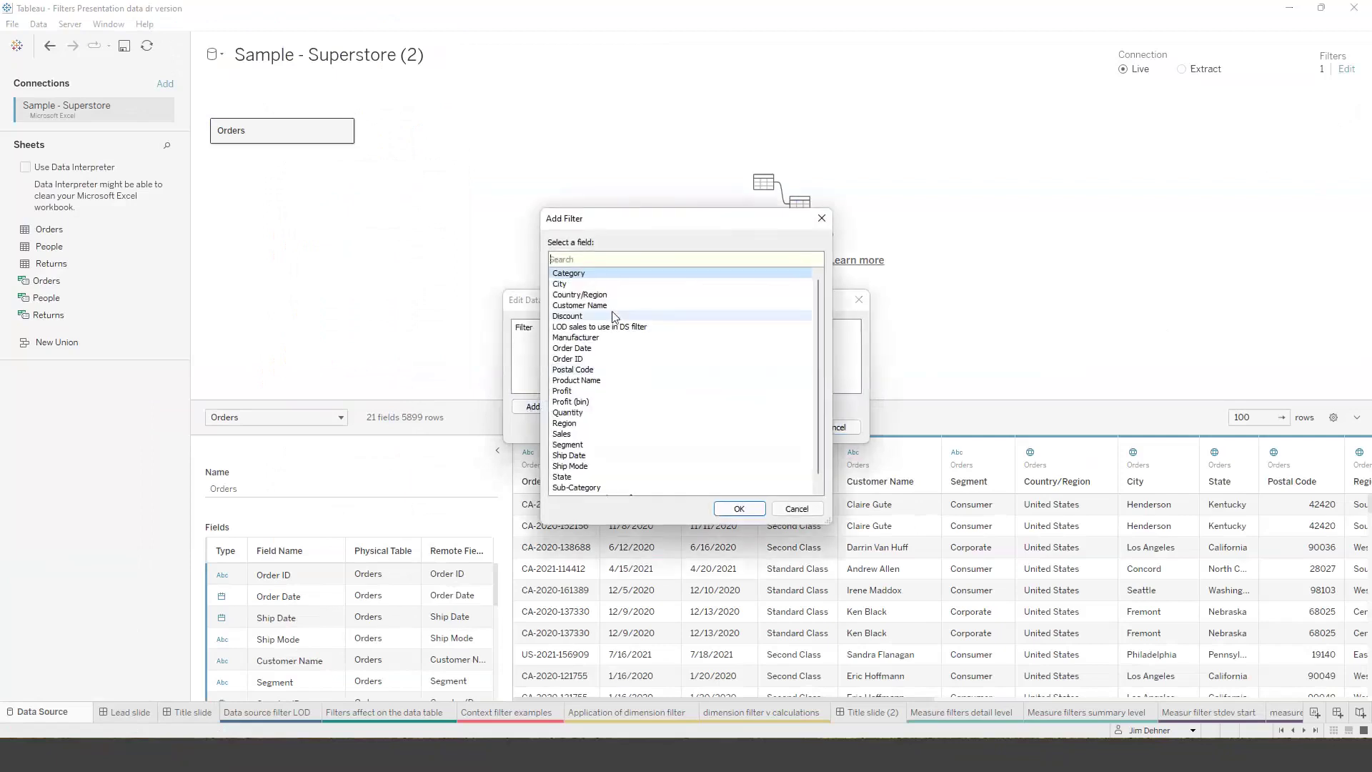
pyautogui.click(583, 328)
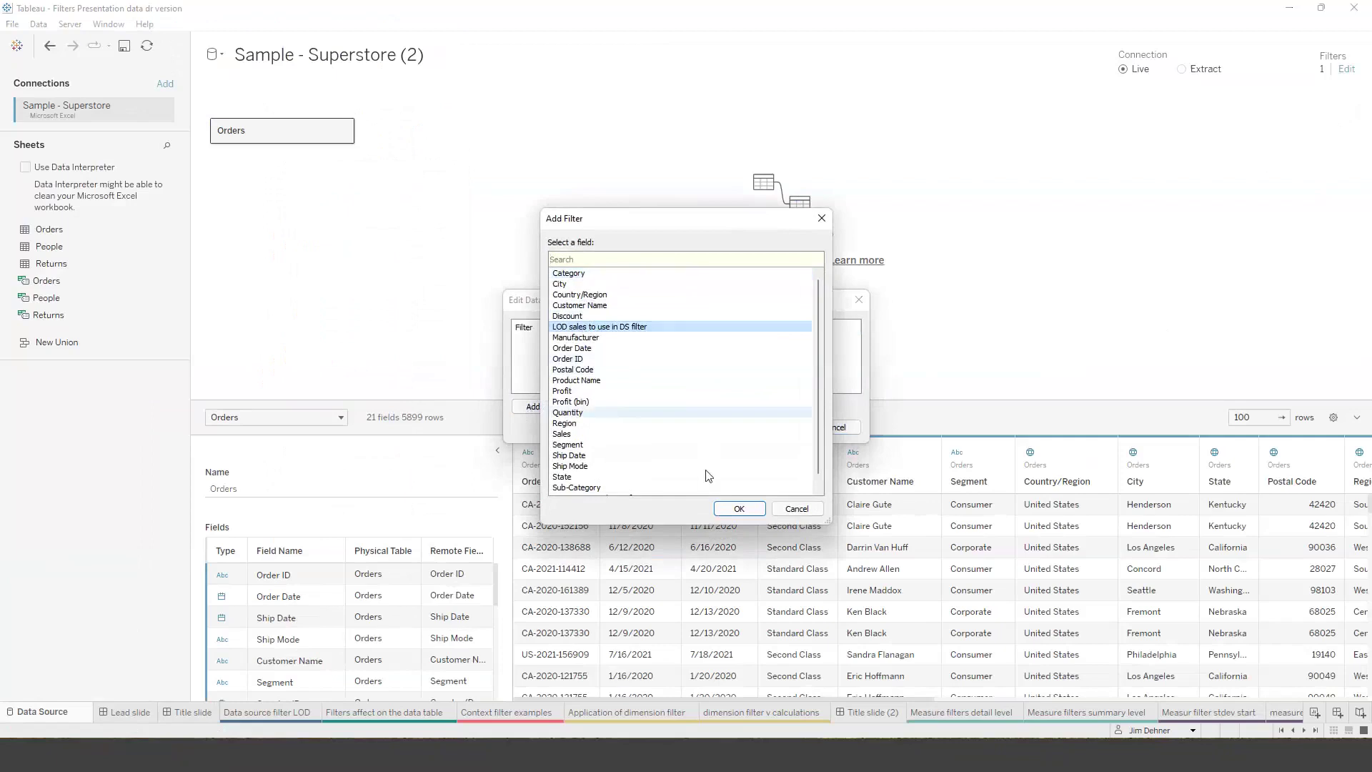
pyautogui.click(740, 509)
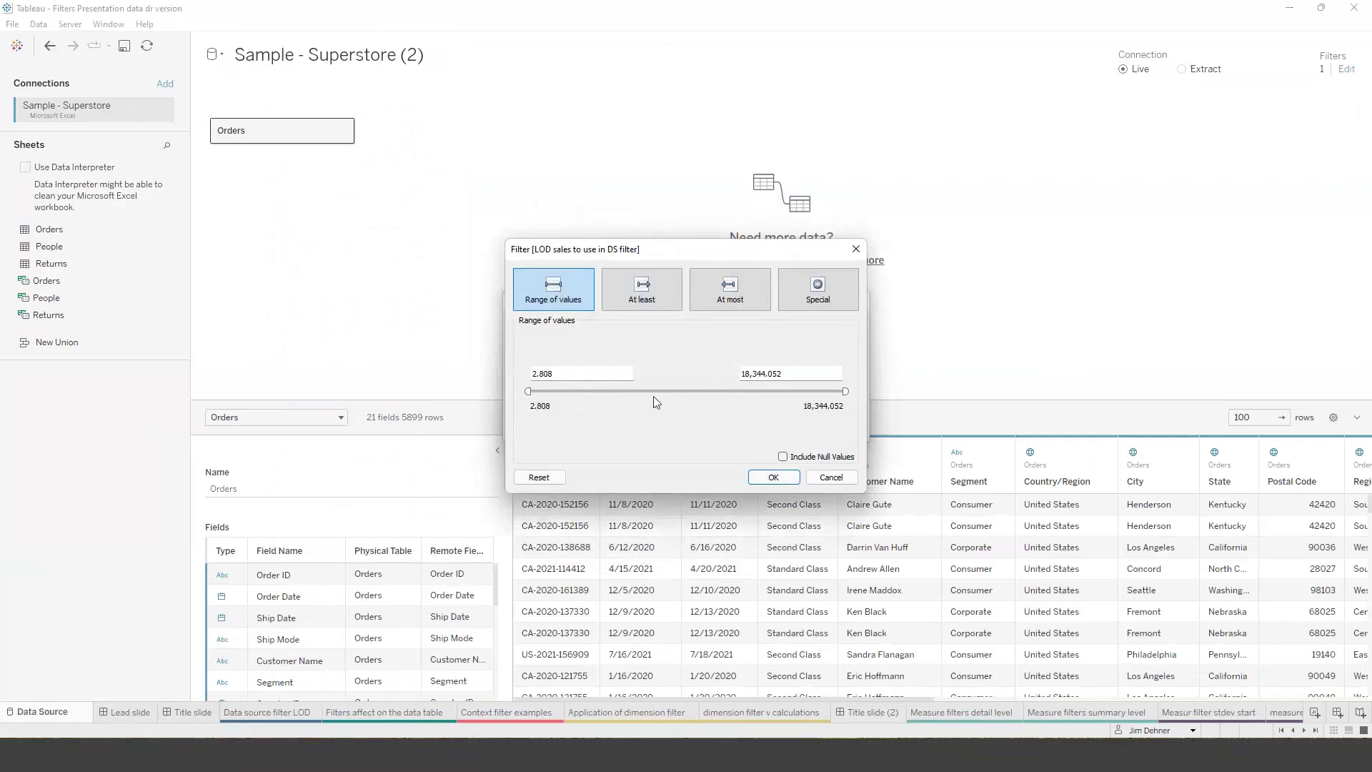
pyautogui.doubleClick(517, 375)
pyautogui.write('1000')
pyautogui.click(774, 477)
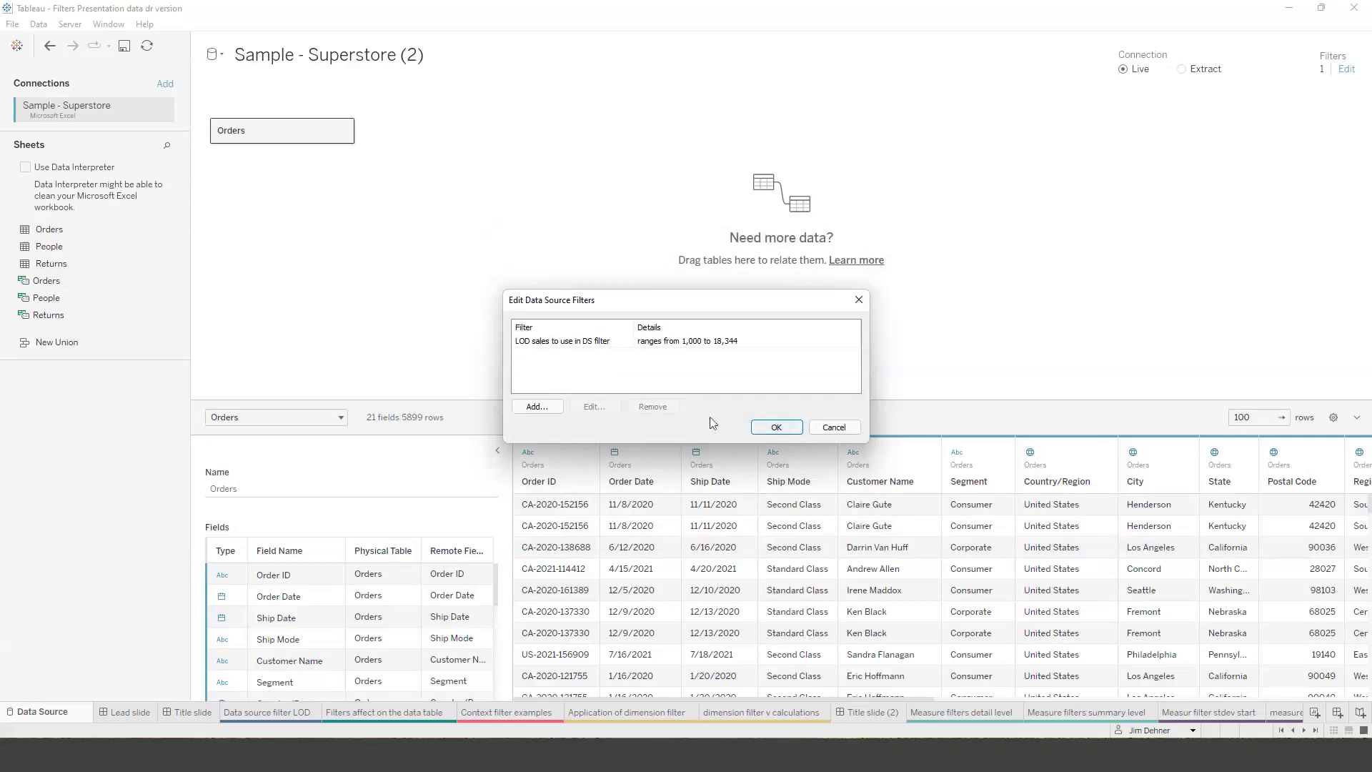
pyautogui.click(777, 427)
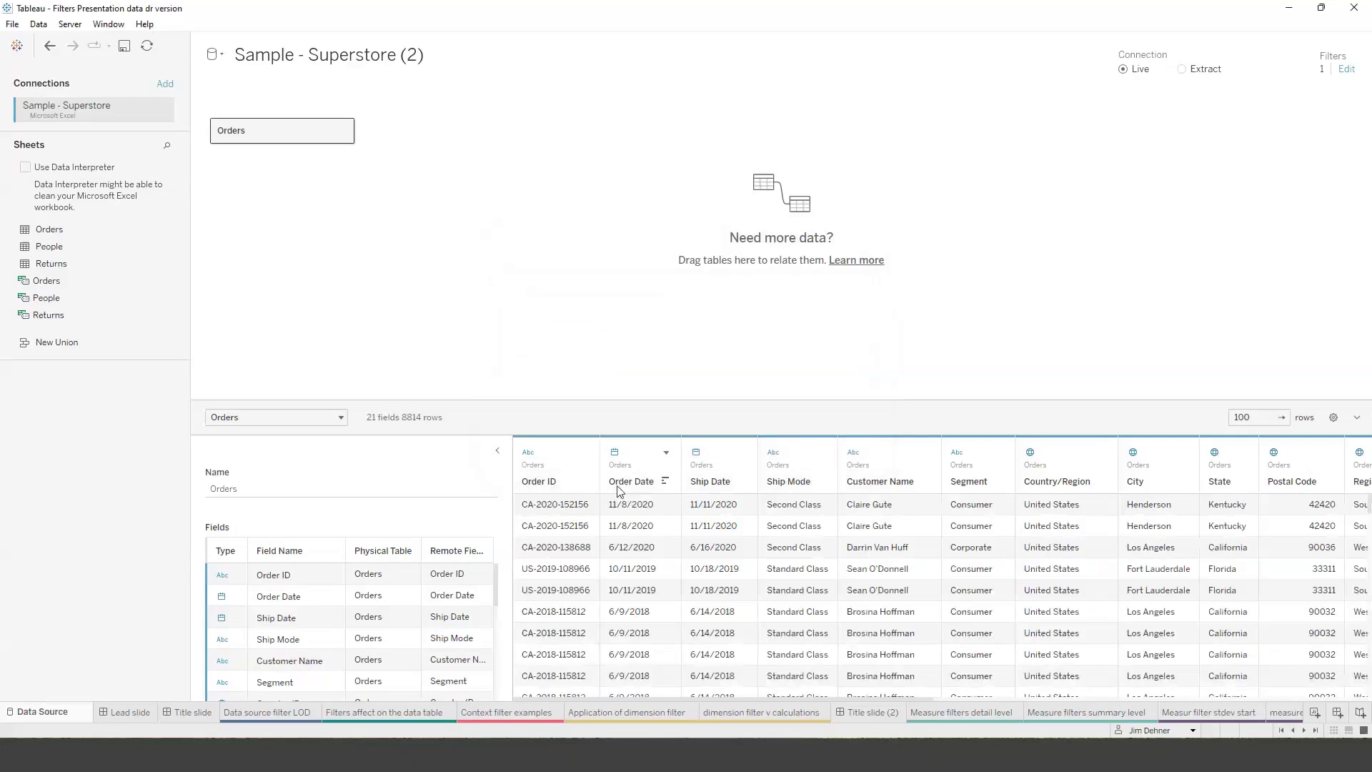
# On the Data source filter LOD sheet, compare the row counts of the summary and full underlying data under the new filter
pyautogui.click(274, 715)
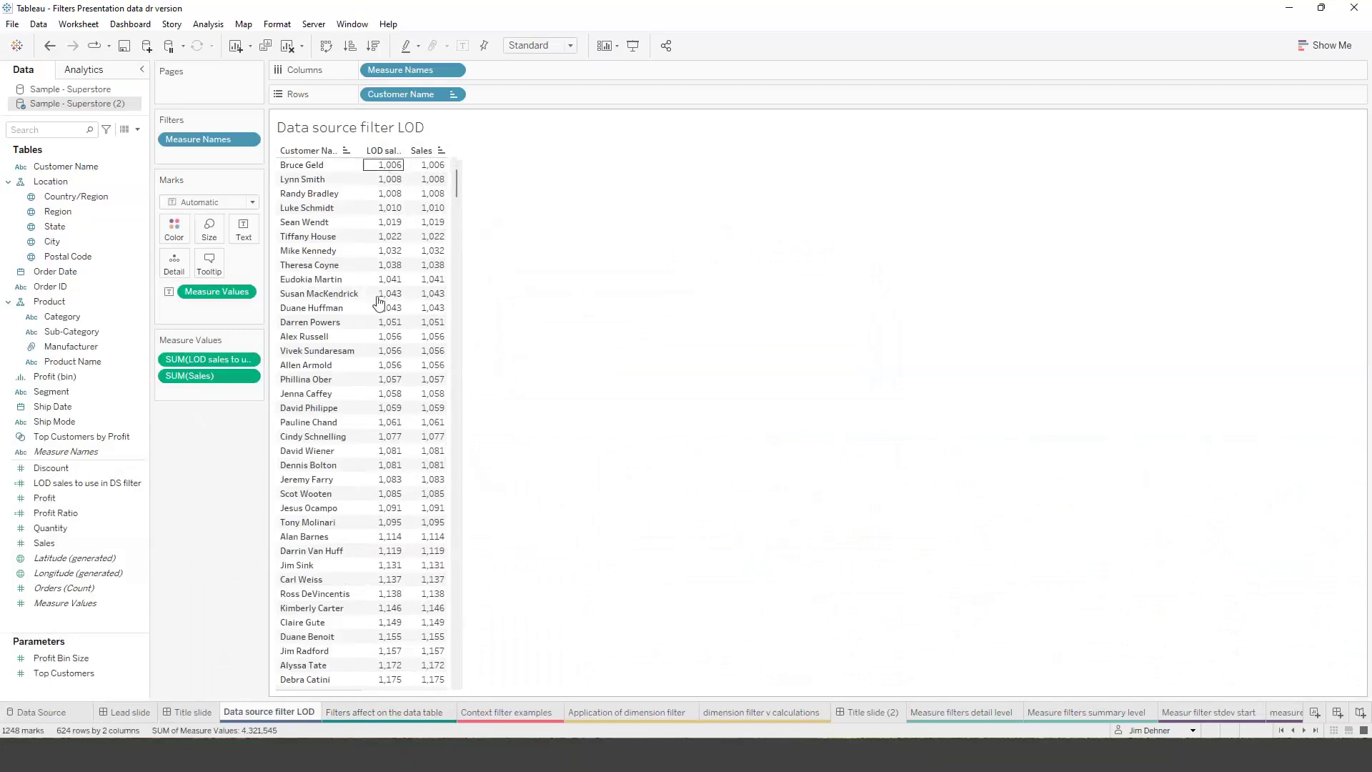
pyautogui.click(218, 24)
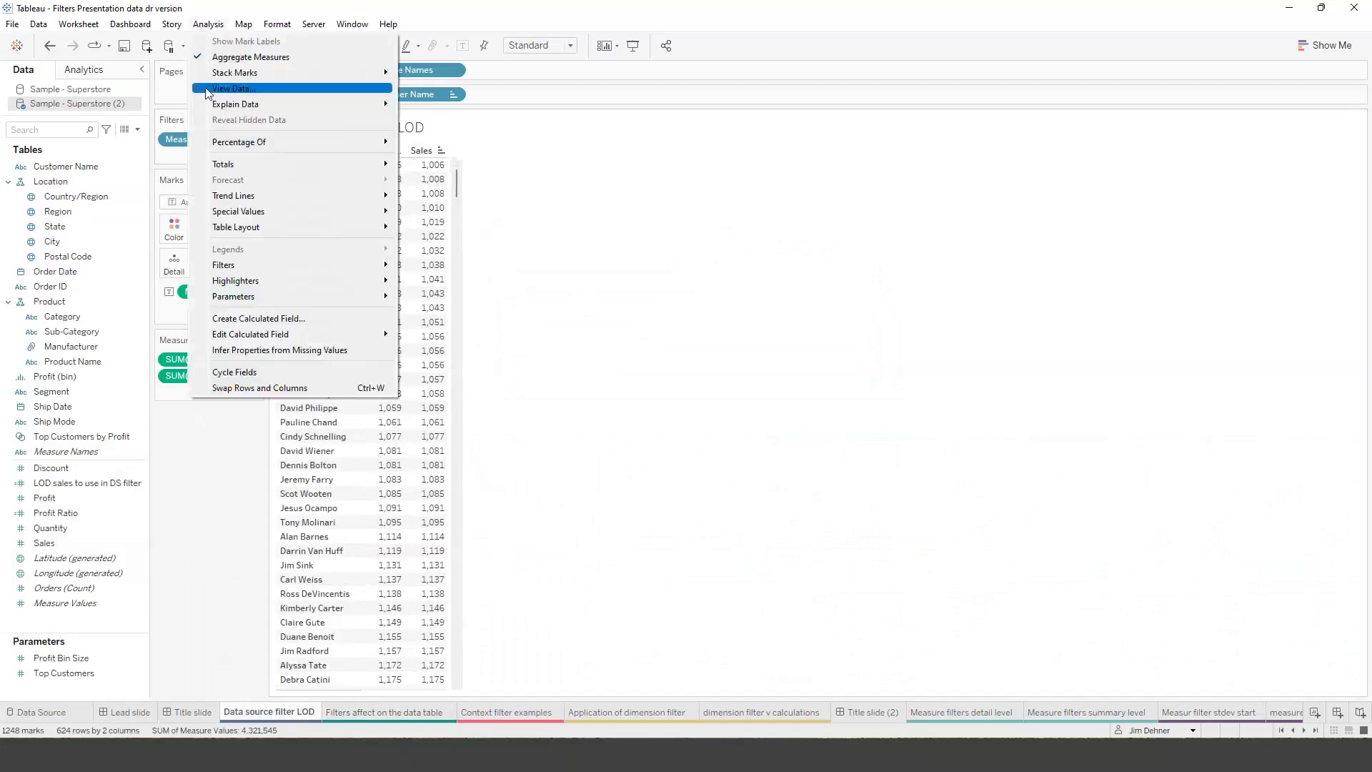
pyautogui.click(230, 88)
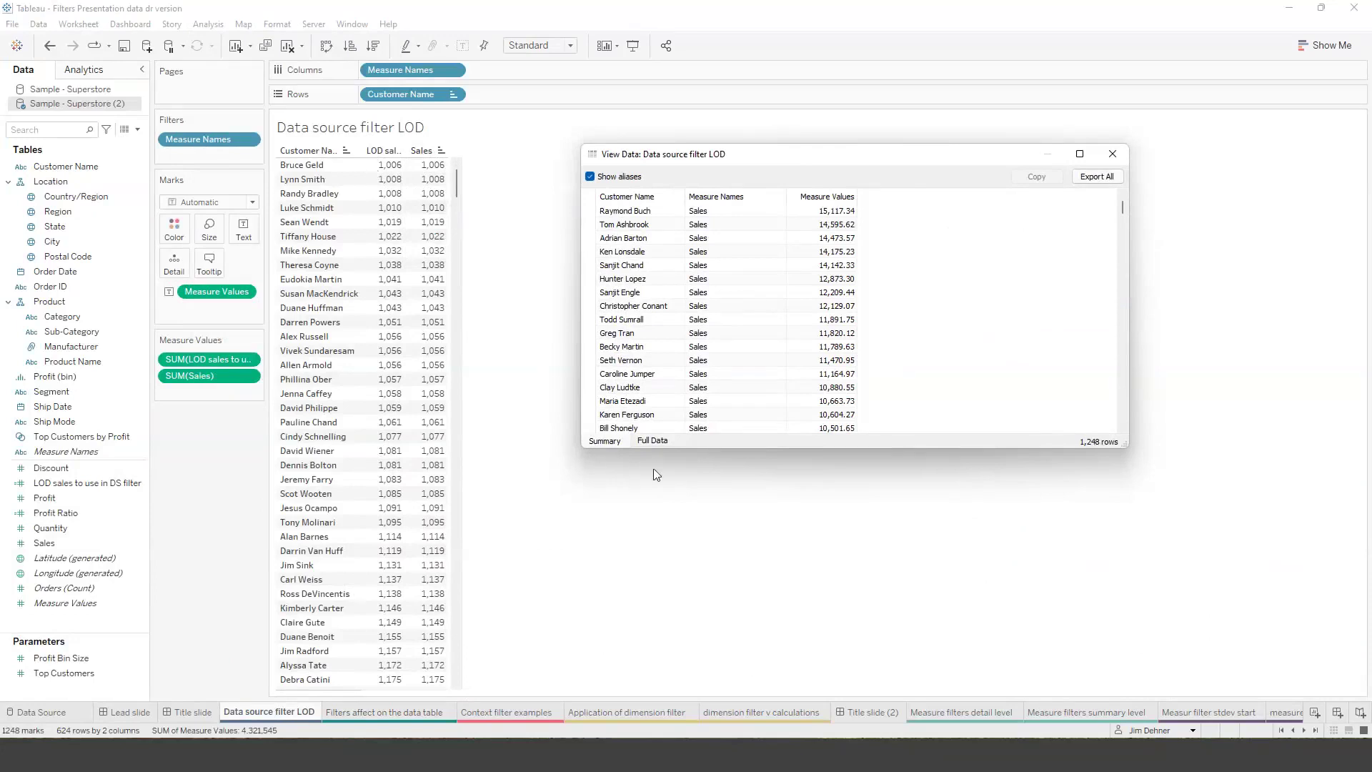
pyautogui.click(657, 441)
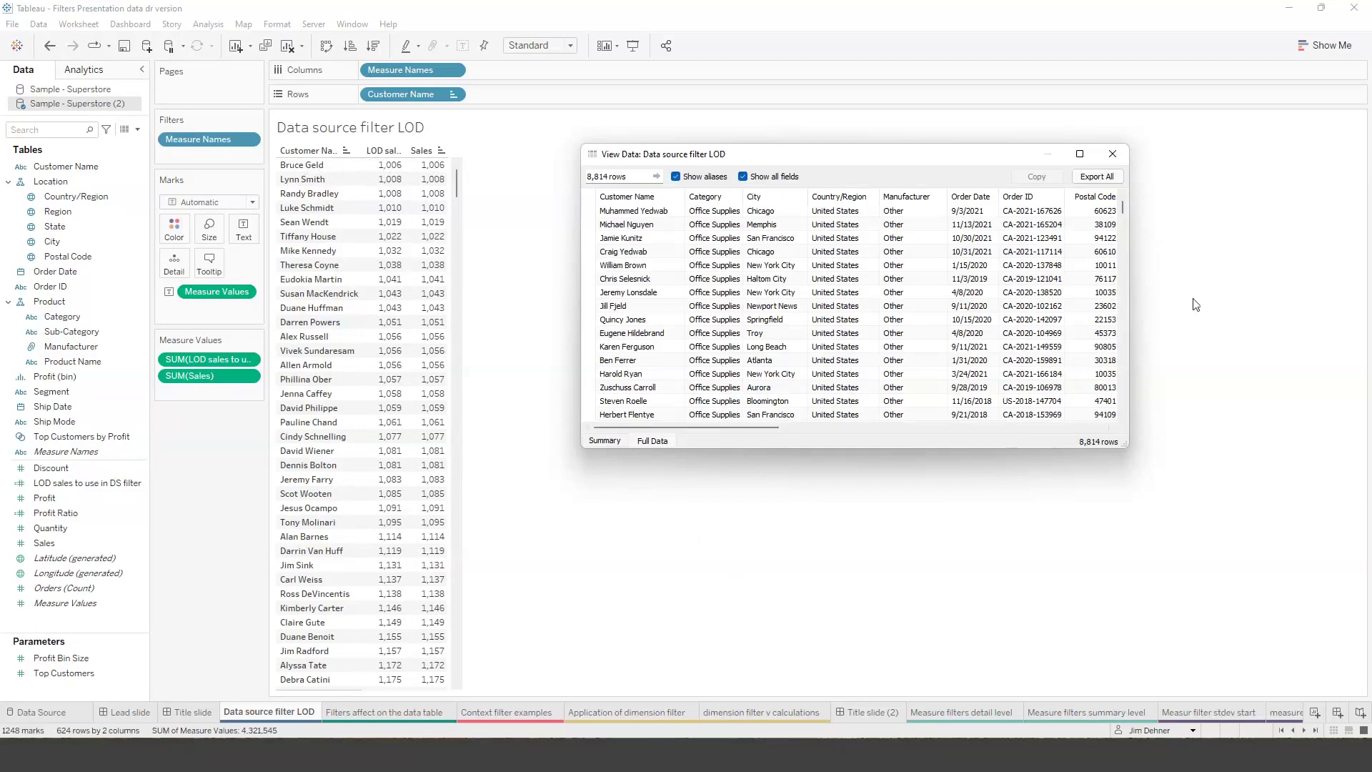
pyautogui.click(587, 442)
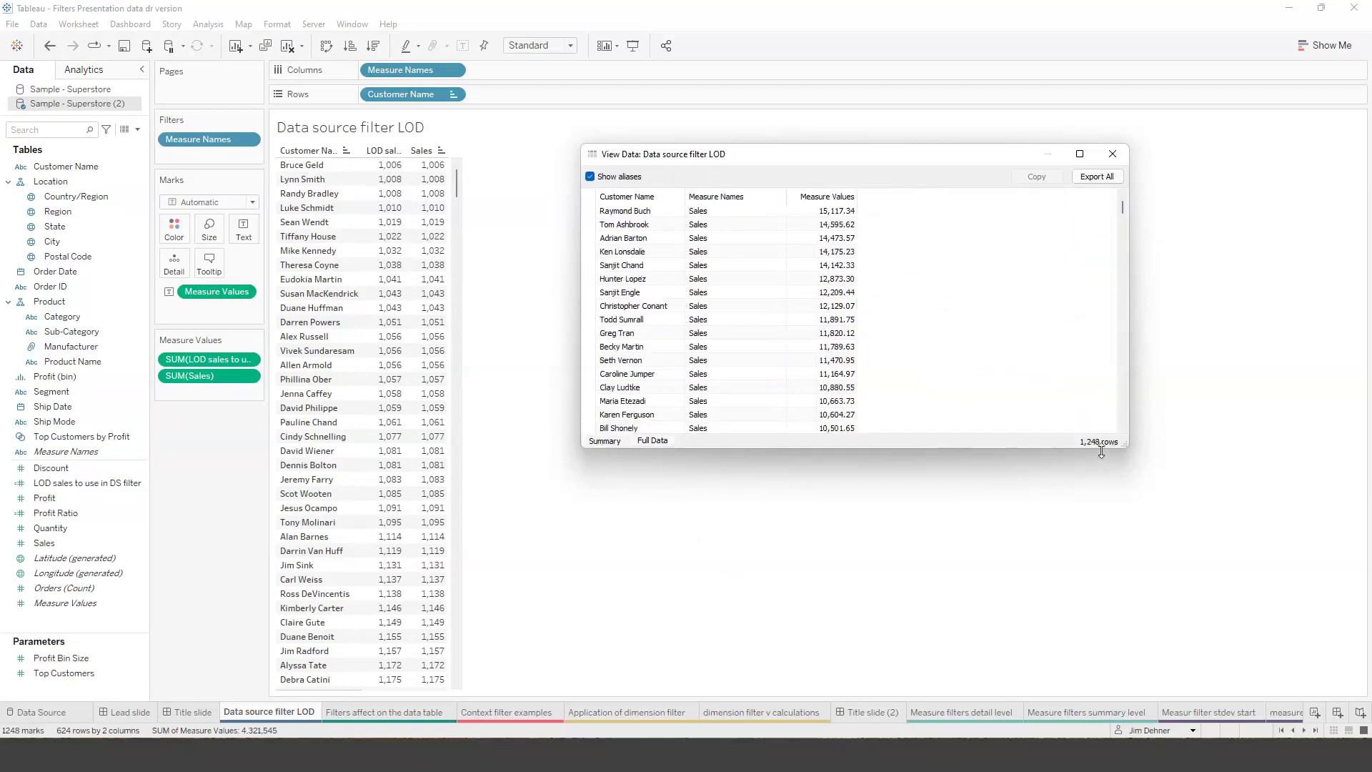
pyautogui.click(1113, 155)
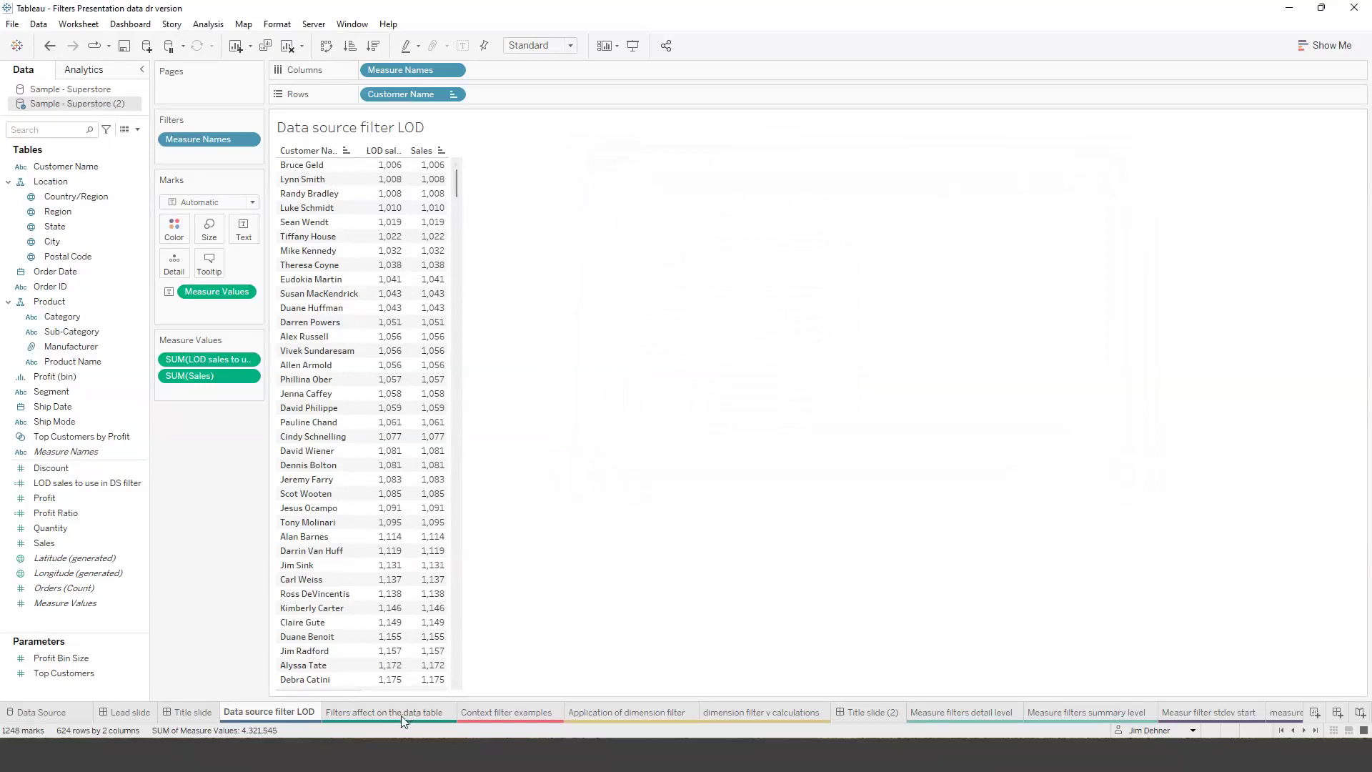
# Review the Title slide's order of operations, and compare the summary and full underlying data row counts for Filters affect on the data table
pyautogui.click(188, 714)
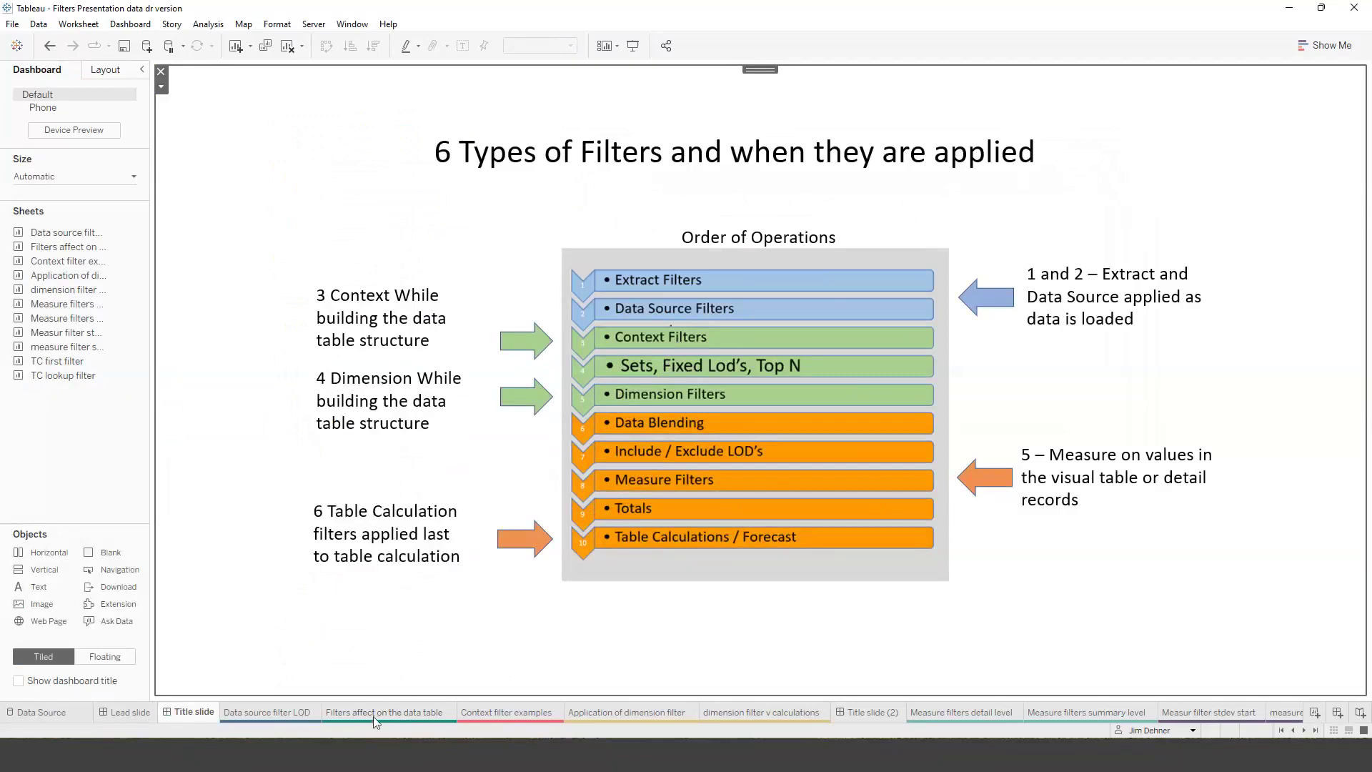
pyautogui.click(405, 713)
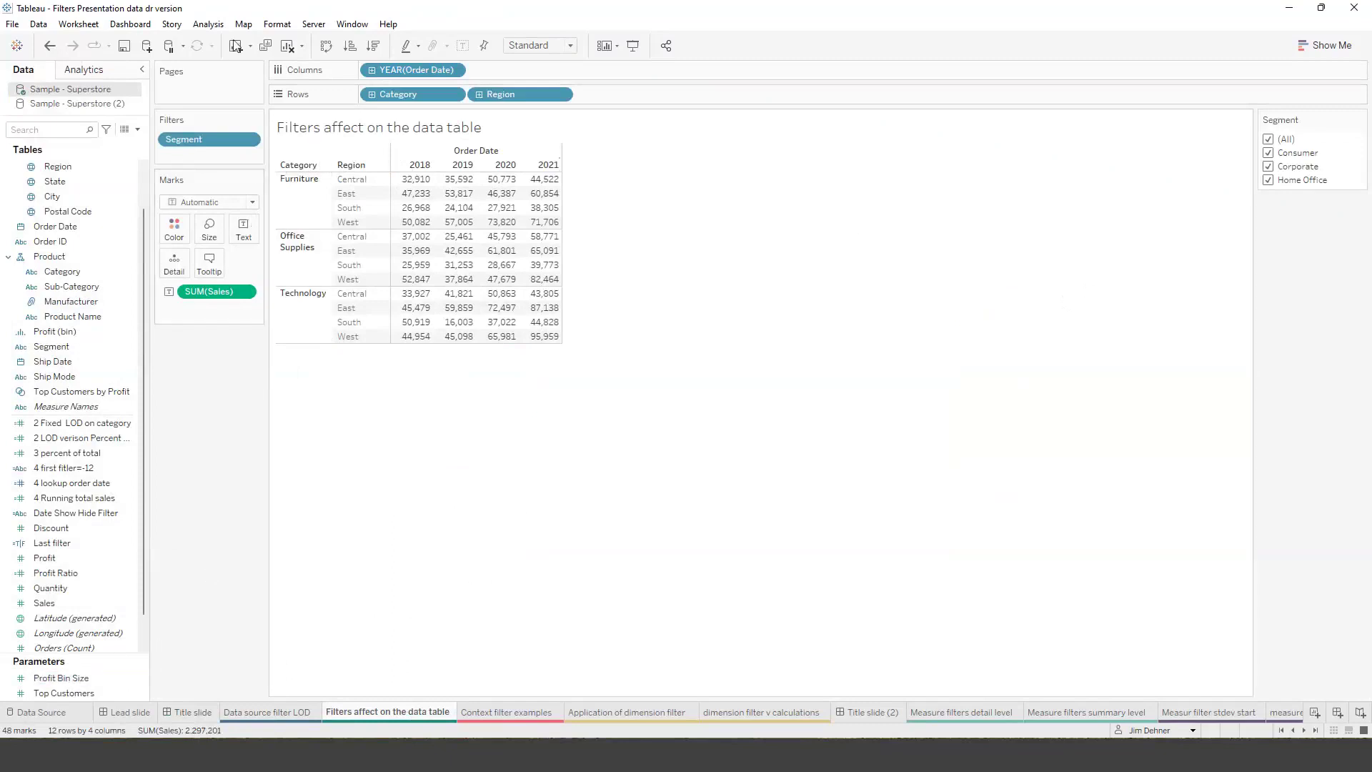
pyautogui.click(210, 26)
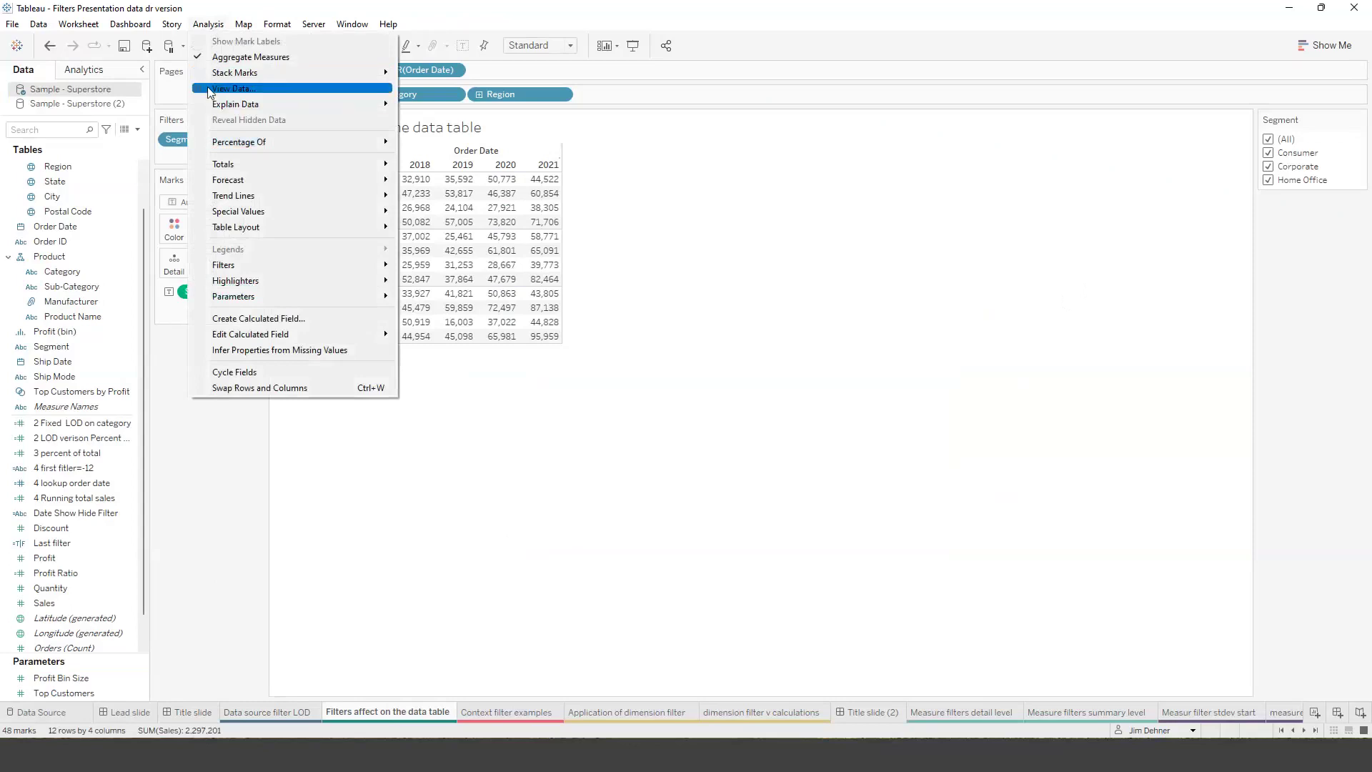
pyautogui.click(230, 89)
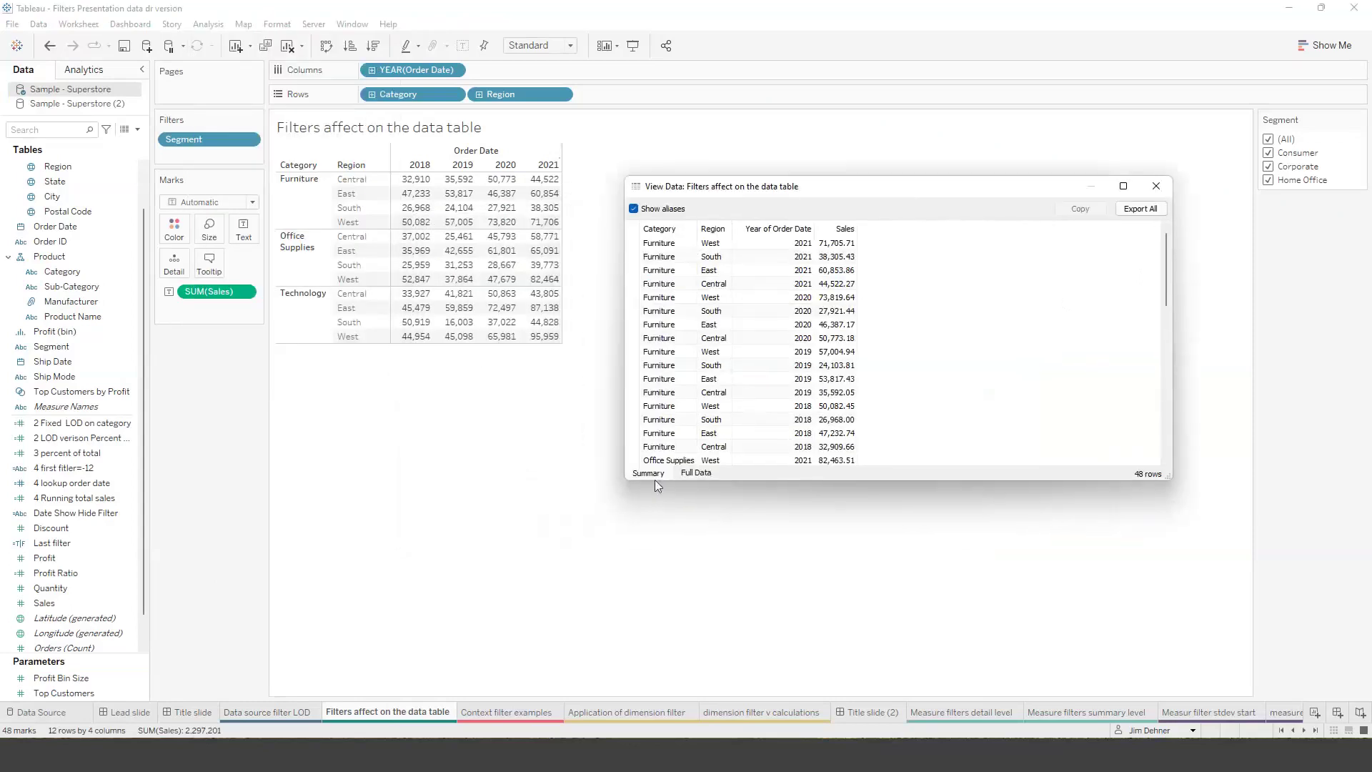
pyautogui.click(712, 476)
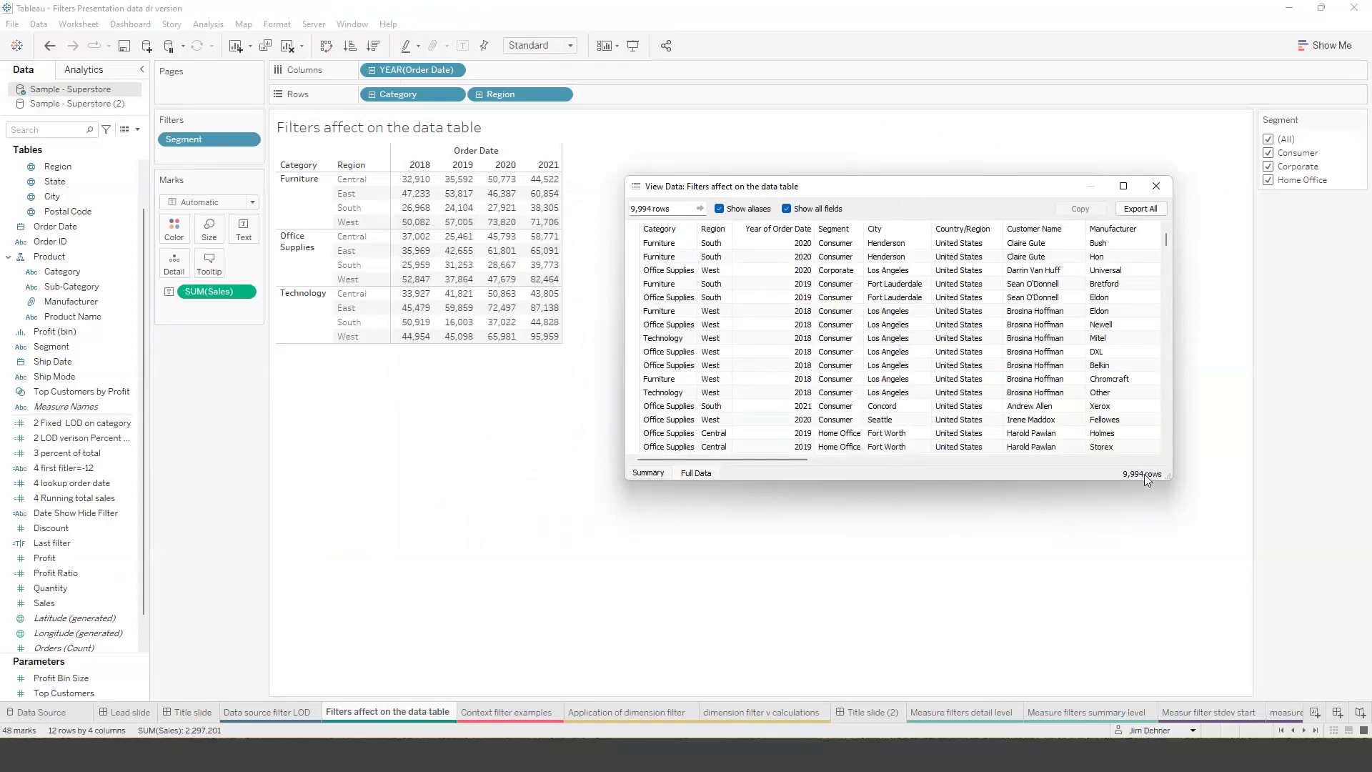
pyautogui.click(1156, 185)
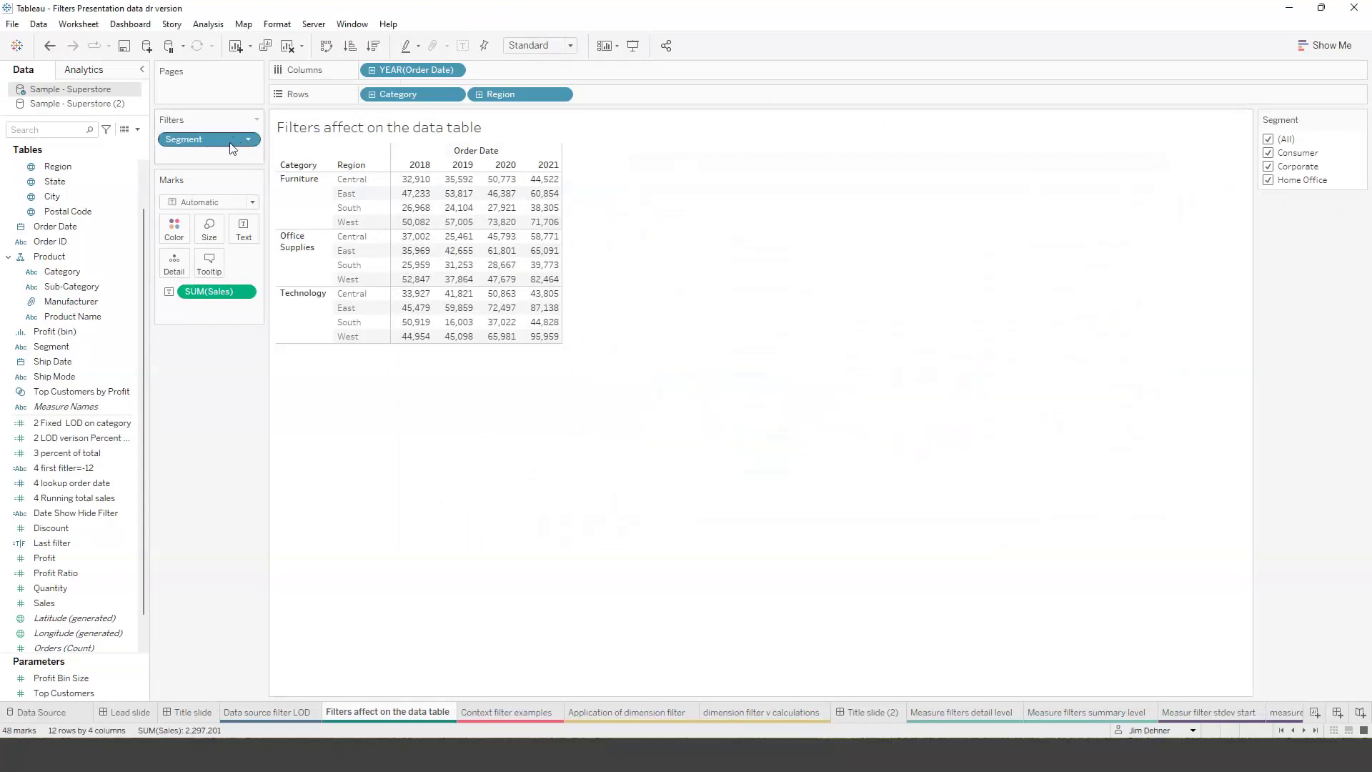
# Exclude Consumer from the Segment filter on the Filters affect on the data table sheet
pyautogui.click(653, 118)
pyautogui.click(263, 218)
pyautogui.click(1269, 153)
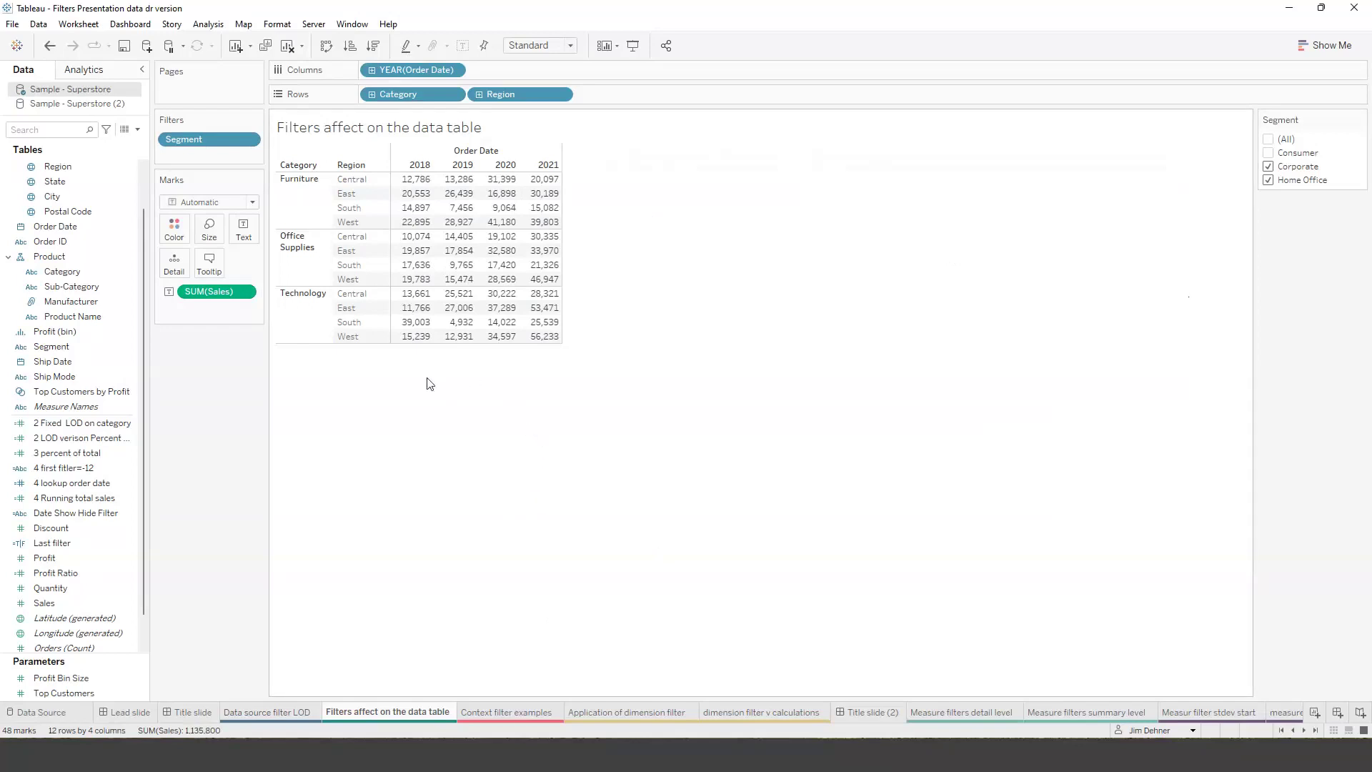
# Compare the row counts of the summary and full underlying data with only Corporate and Home Office included
pyautogui.click(208, 26)
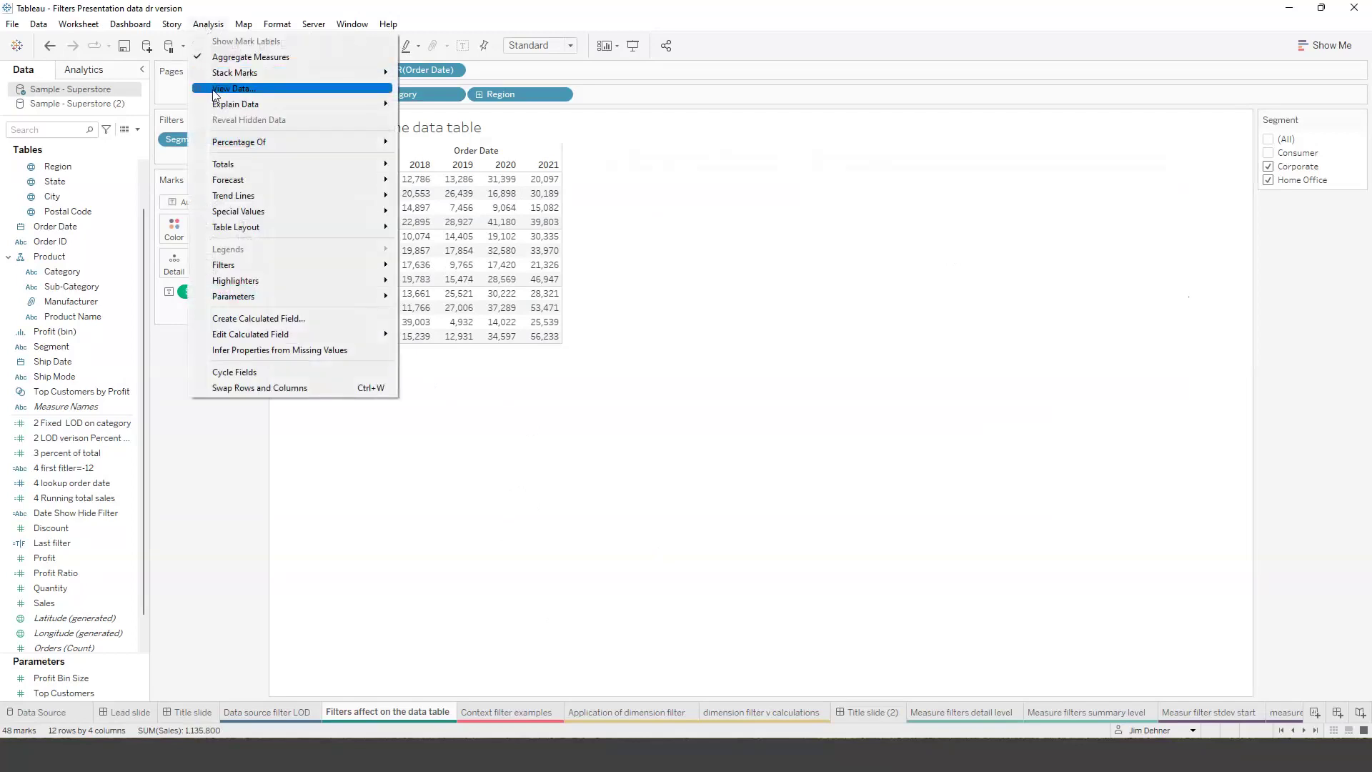
pyautogui.click(213, 90)
pyautogui.moveTo(849, 224); pyautogui.dragTo(1054, 218)
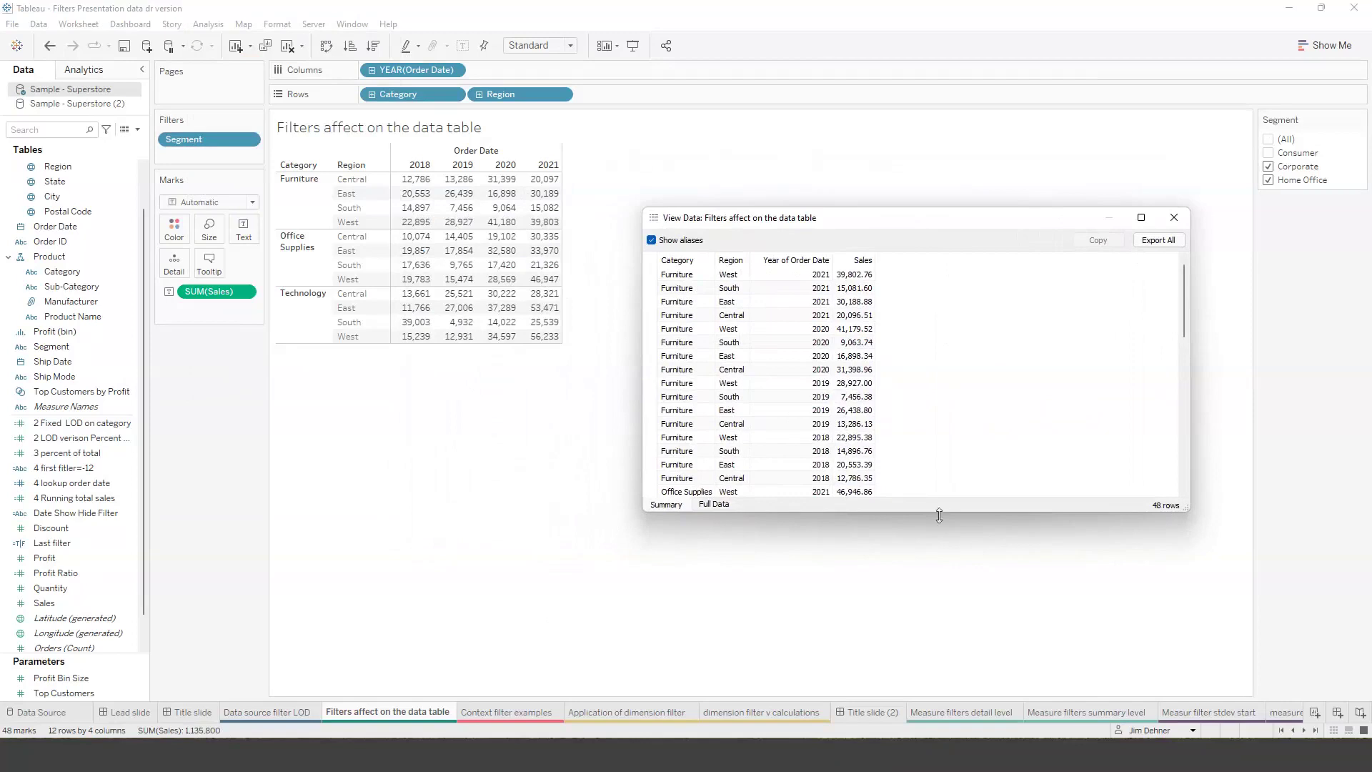
pyautogui.click(715, 504)
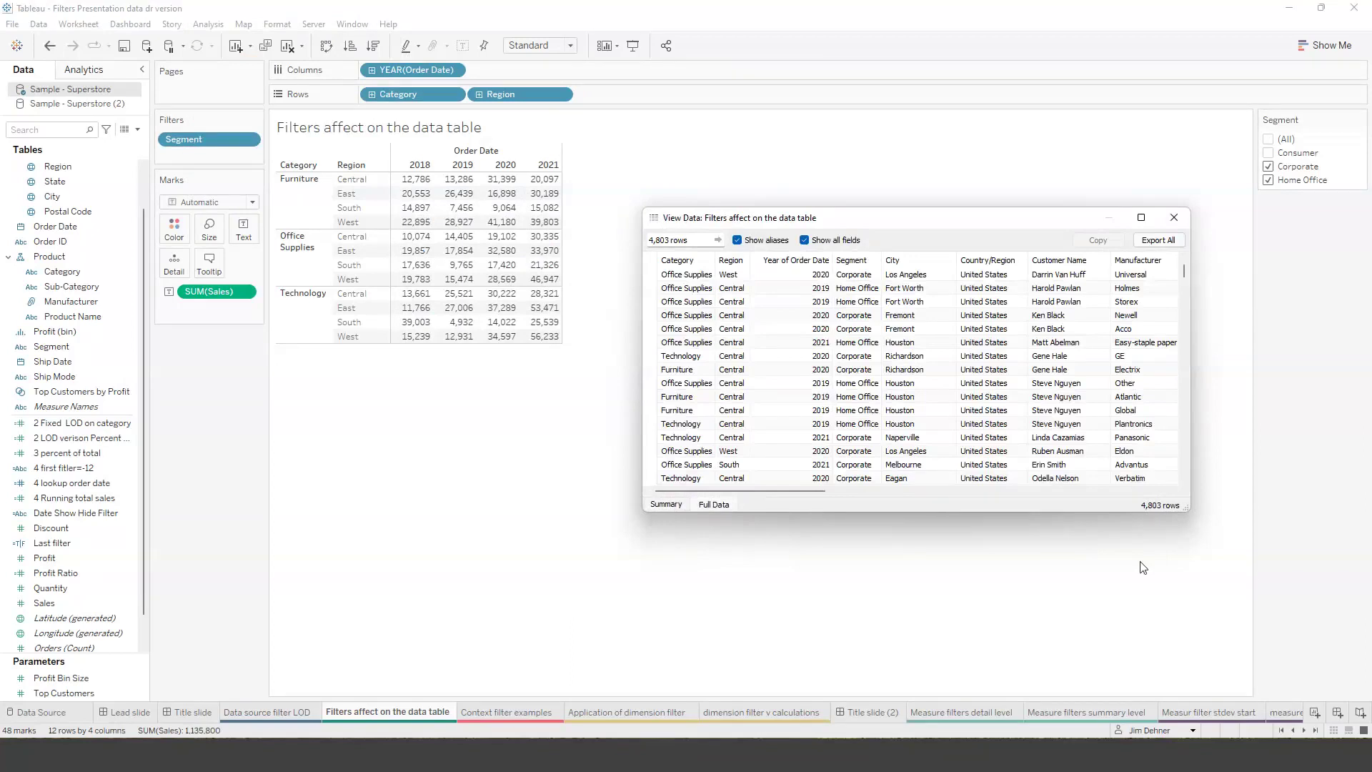
pyautogui.click(1175, 219)
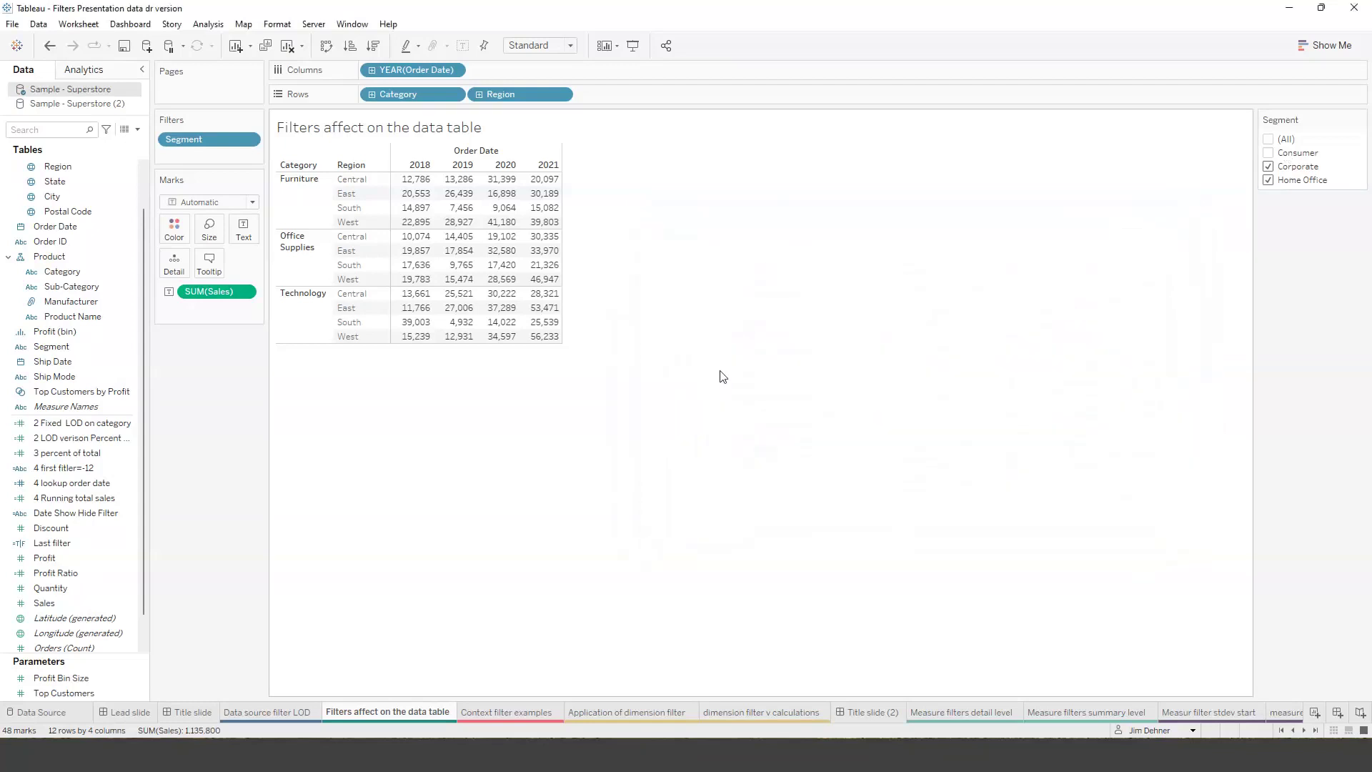
# Revisit the order of operations on the Title slide, and examine the 2 Fixed LOD on category formula against the Context filter examples table
pyautogui.click(203, 717)
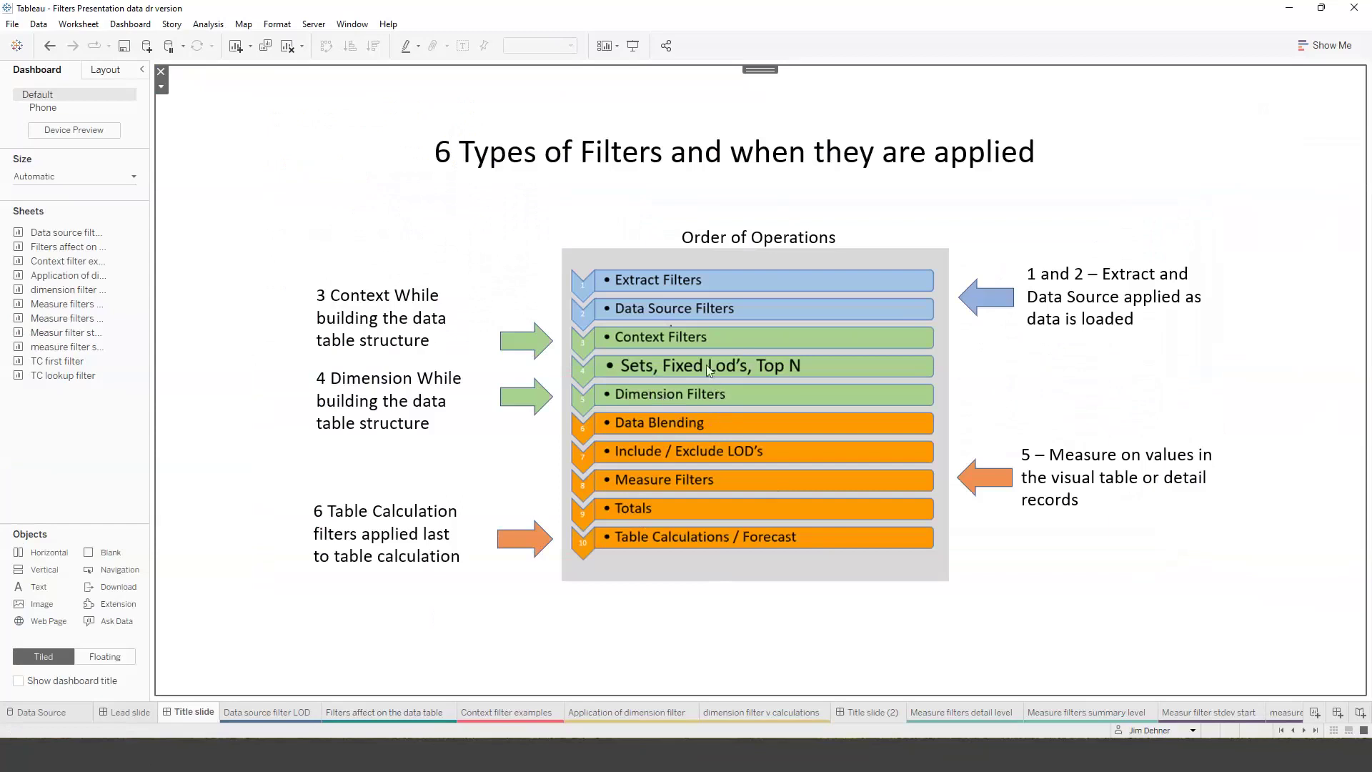
pyautogui.click(497, 716)
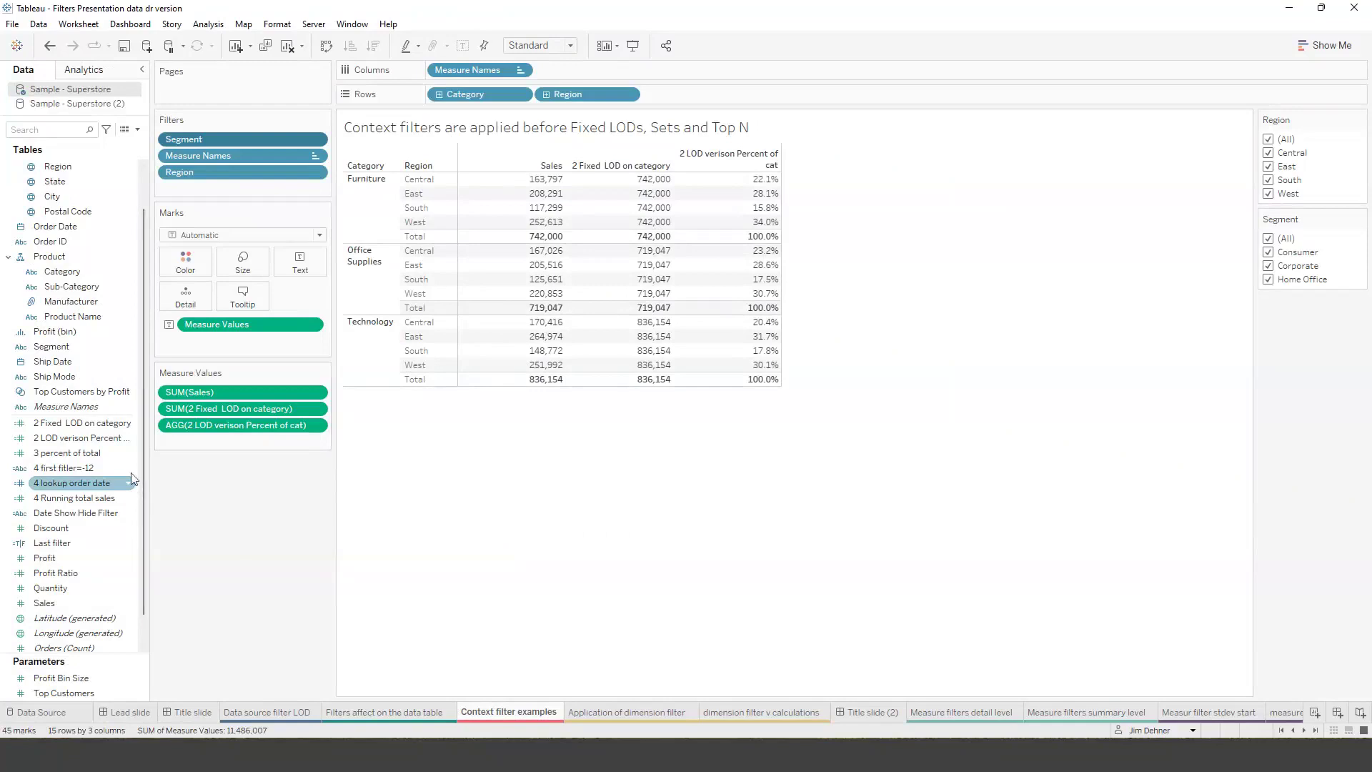
pyautogui.click(64, 451)
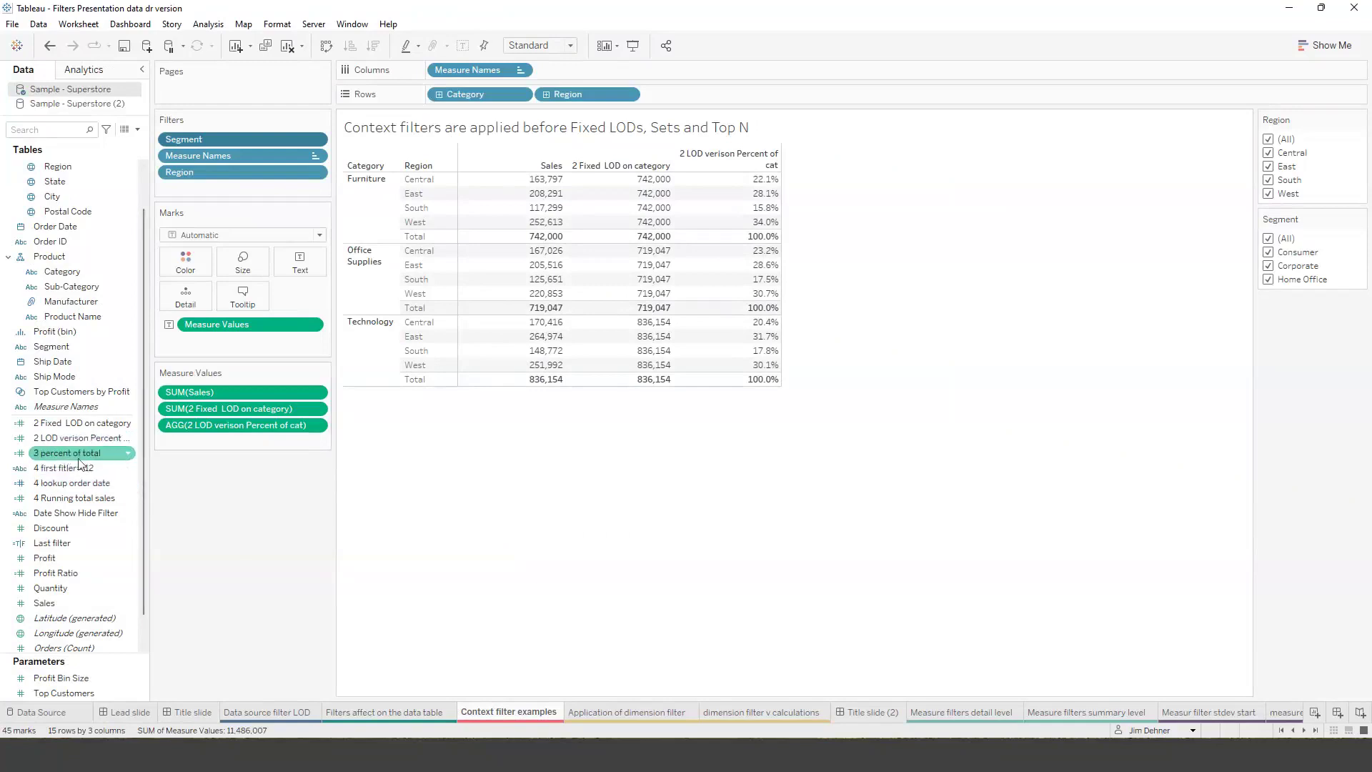
pyautogui.rightClick(85, 424)
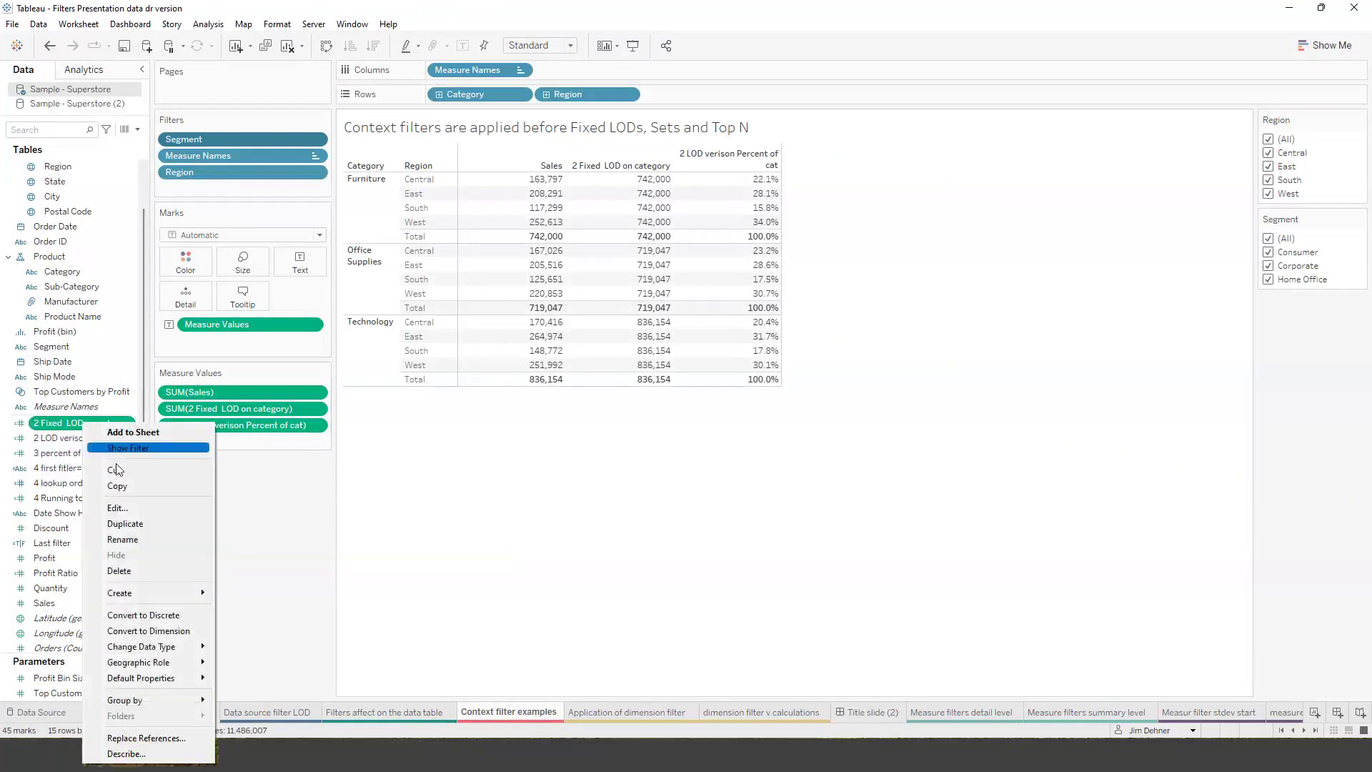
pyautogui.click(118, 508)
pyautogui.scroll(3, 583, 493)
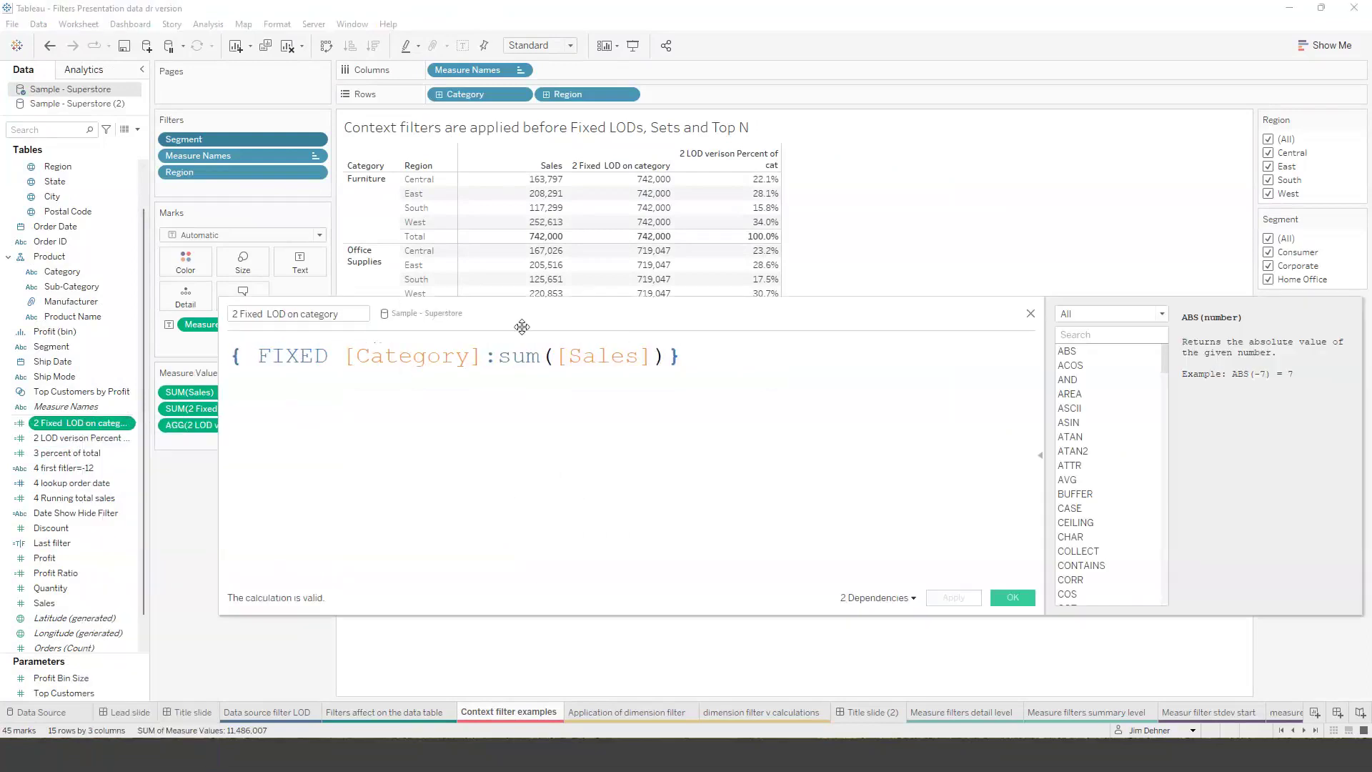
pyautogui.moveTo(522, 327); pyautogui.dragTo(618, 416)
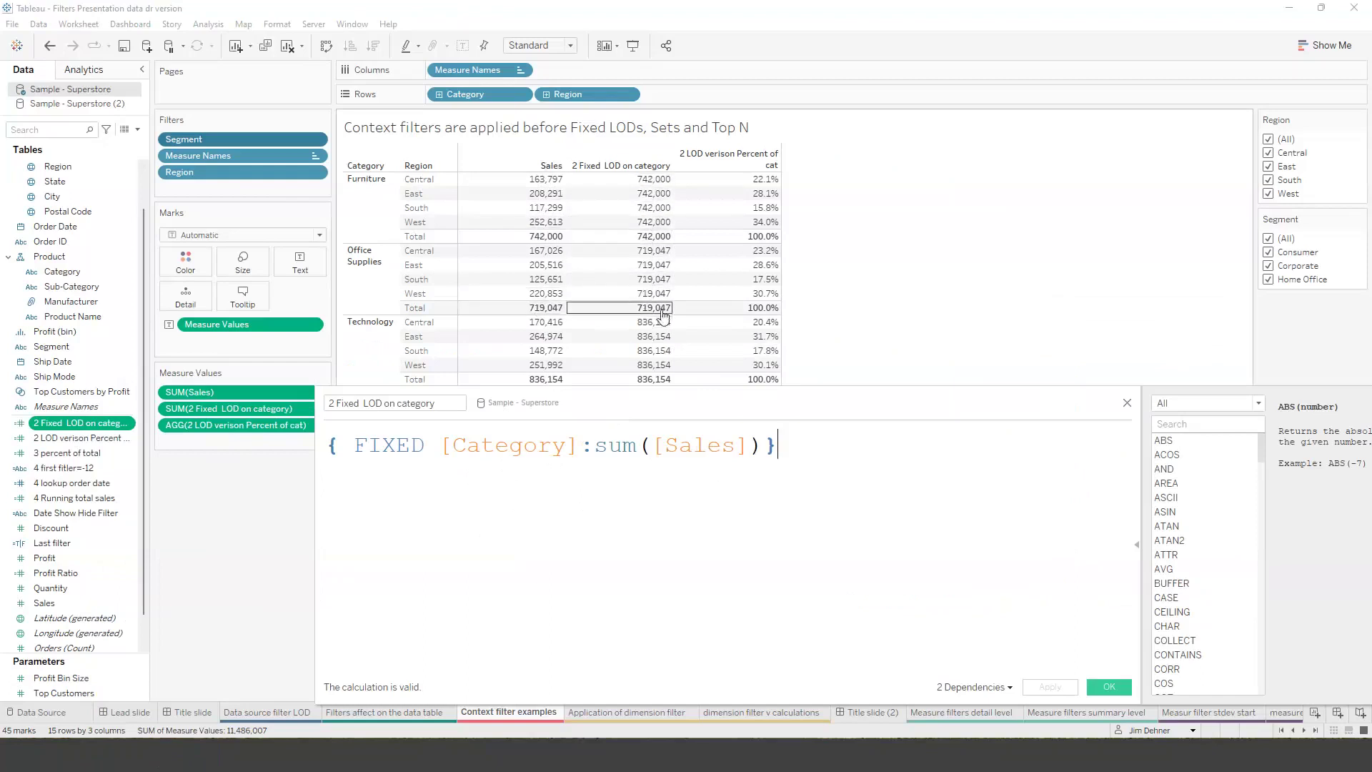
pyautogui.click(1128, 408)
# Examine the formula of the 2 LOD verison Percent of cat calculation beside the table's percentages
pyautogui.rightClick(69, 438)
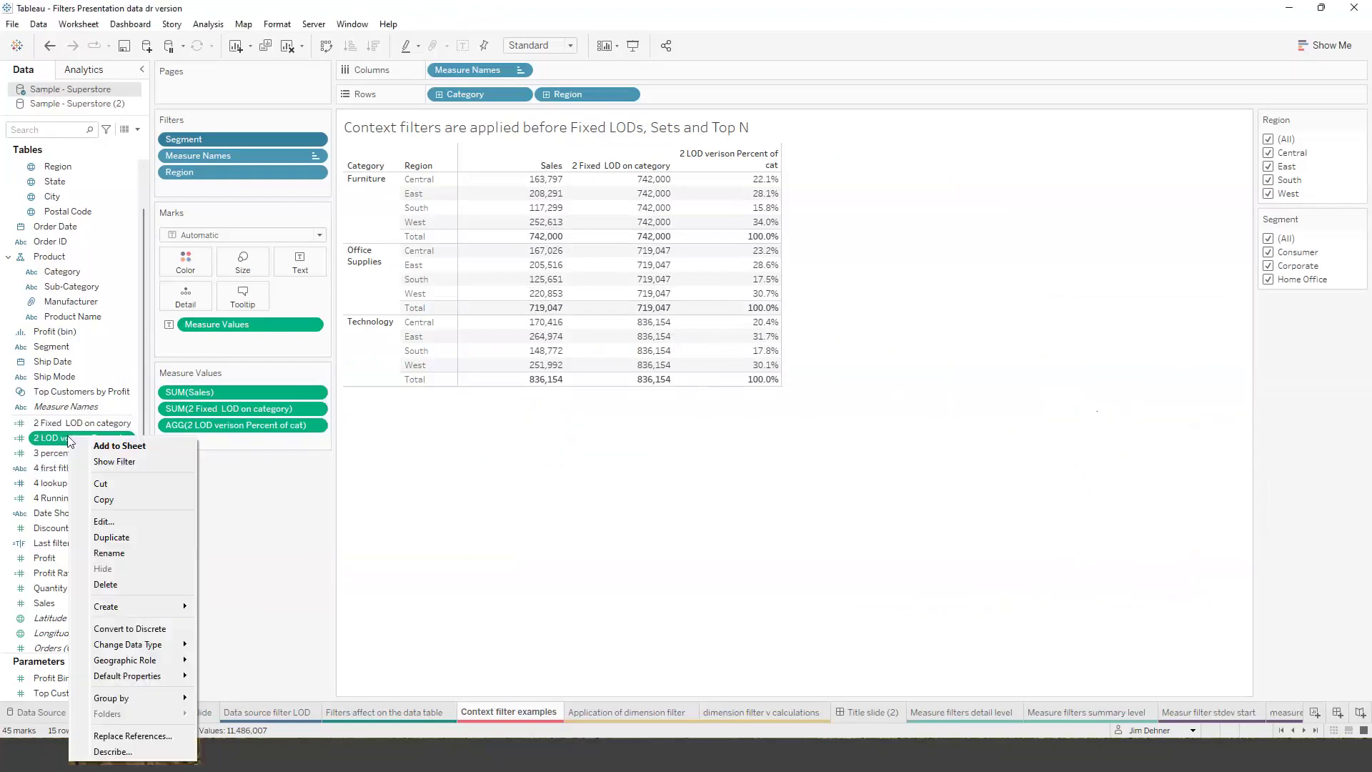
pyautogui.click(100, 521)
pyautogui.keyDown('ctrl'); pyautogui.scroll(2, 506, 562); pyautogui.keyUp('ctrl')
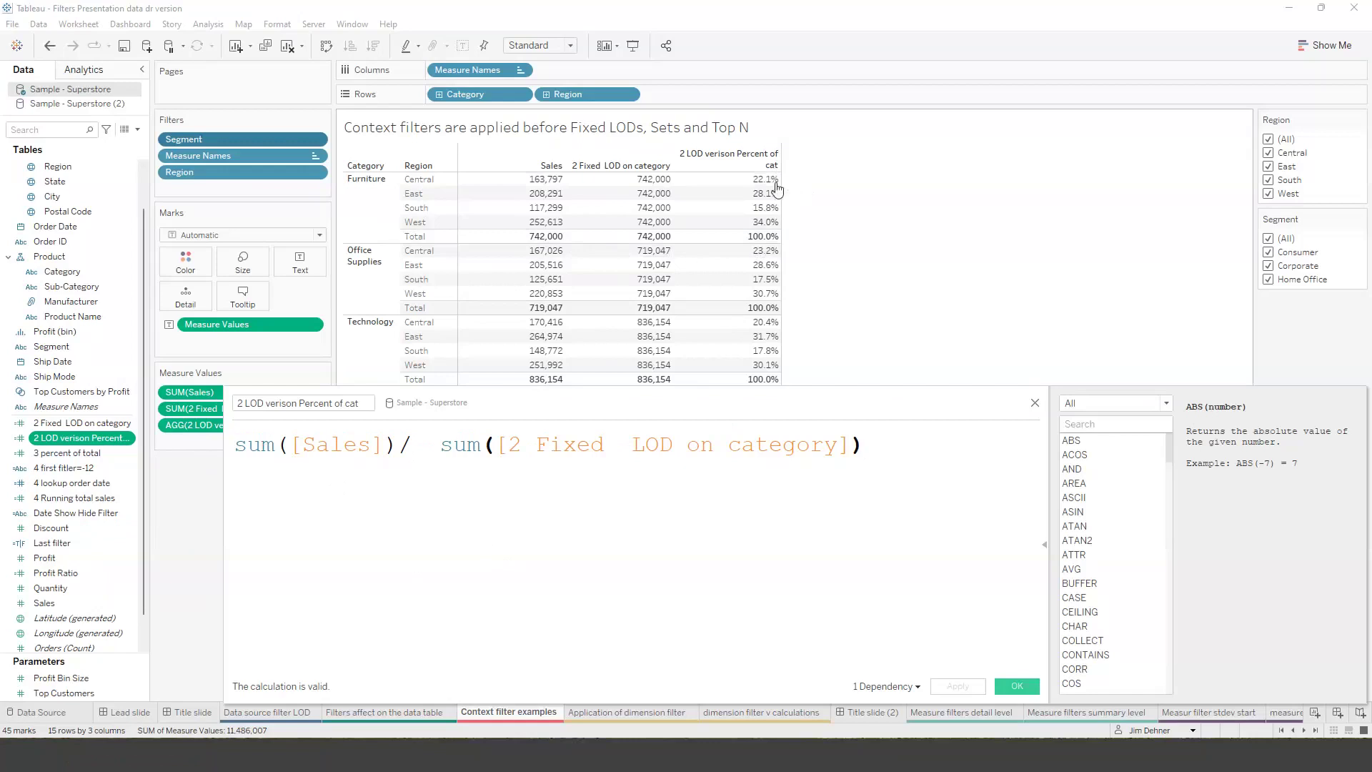
pyautogui.click(1035, 404)
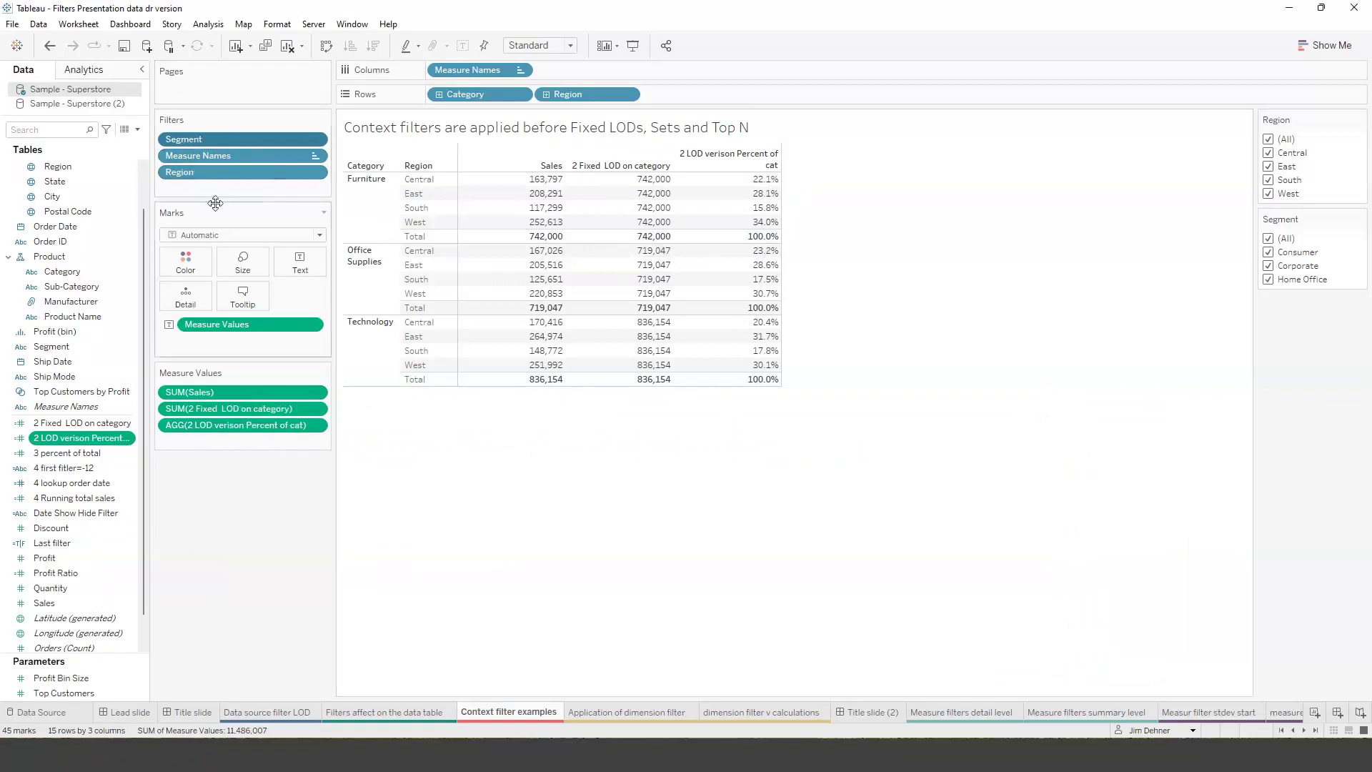
# Check the Title slide again, and exclude Consumer from the Segment filter on the Context filter examples sheet
pyautogui.click(196, 717)
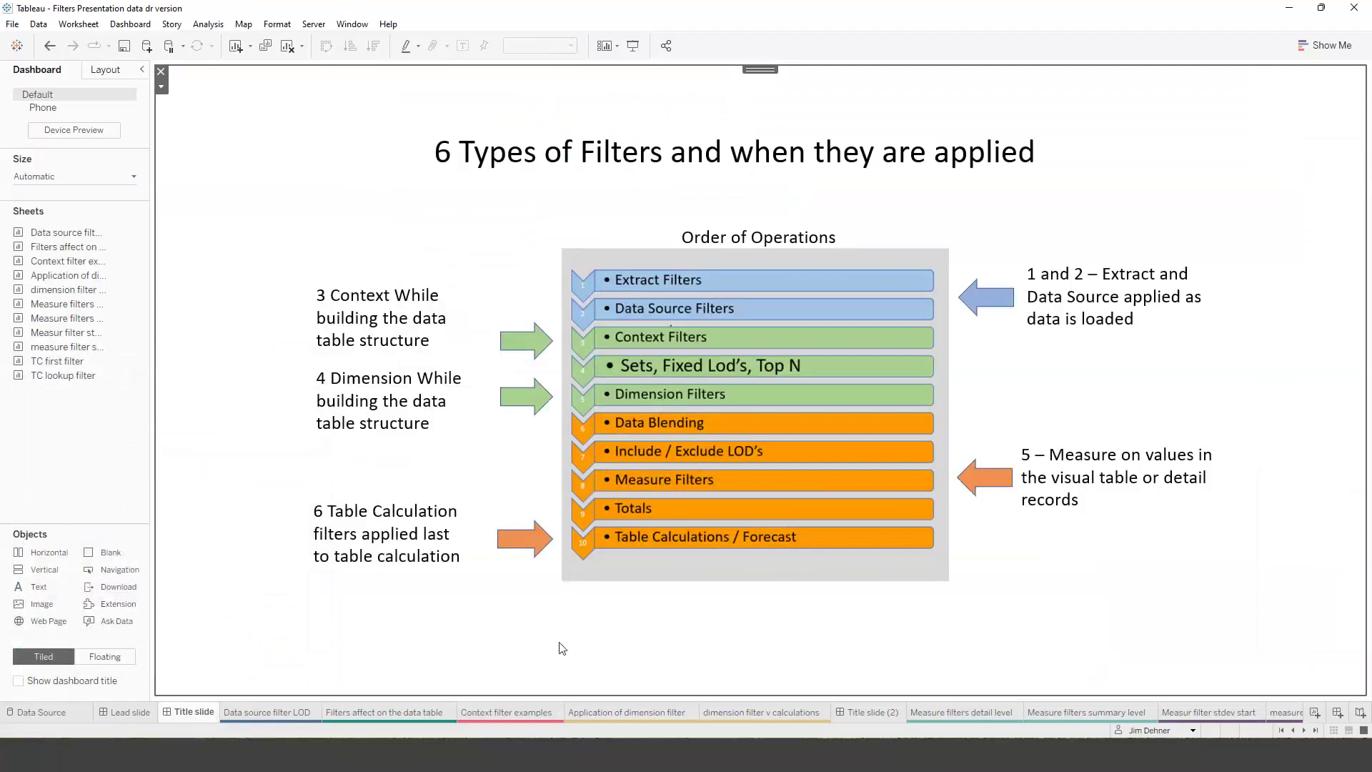
pyautogui.click(504, 717)
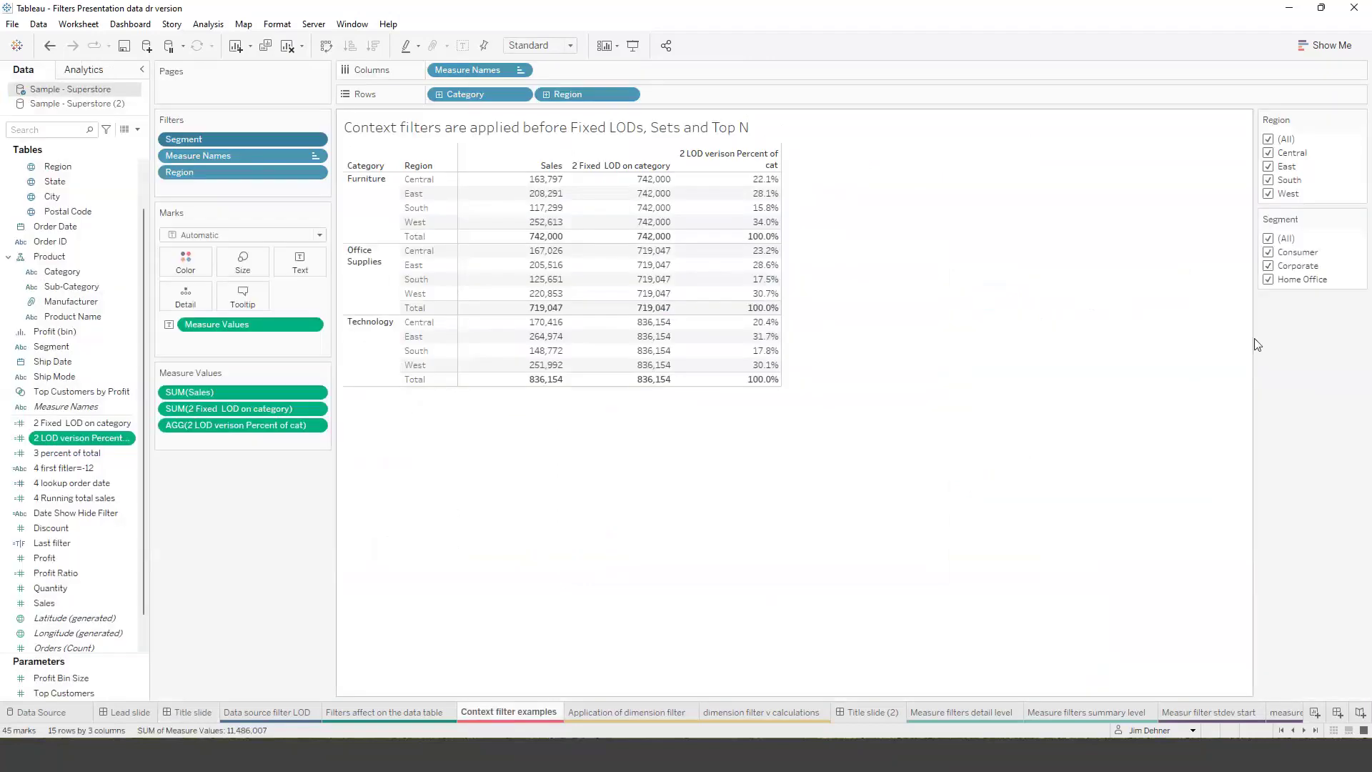
pyautogui.click(1270, 253)
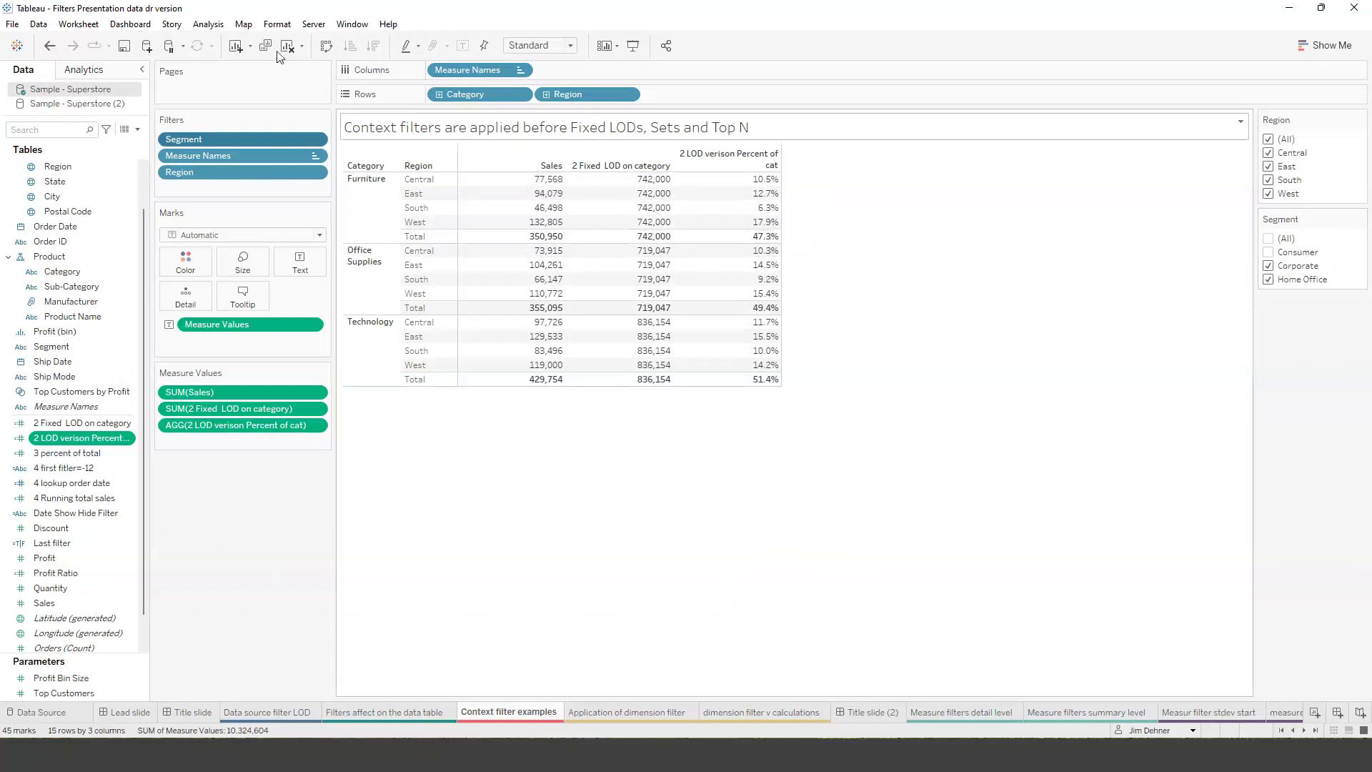
# Check the summary and full underlying data row counts of Context filter examples while Segment is an ordinary dimension filter
pyautogui.click(208, 28)
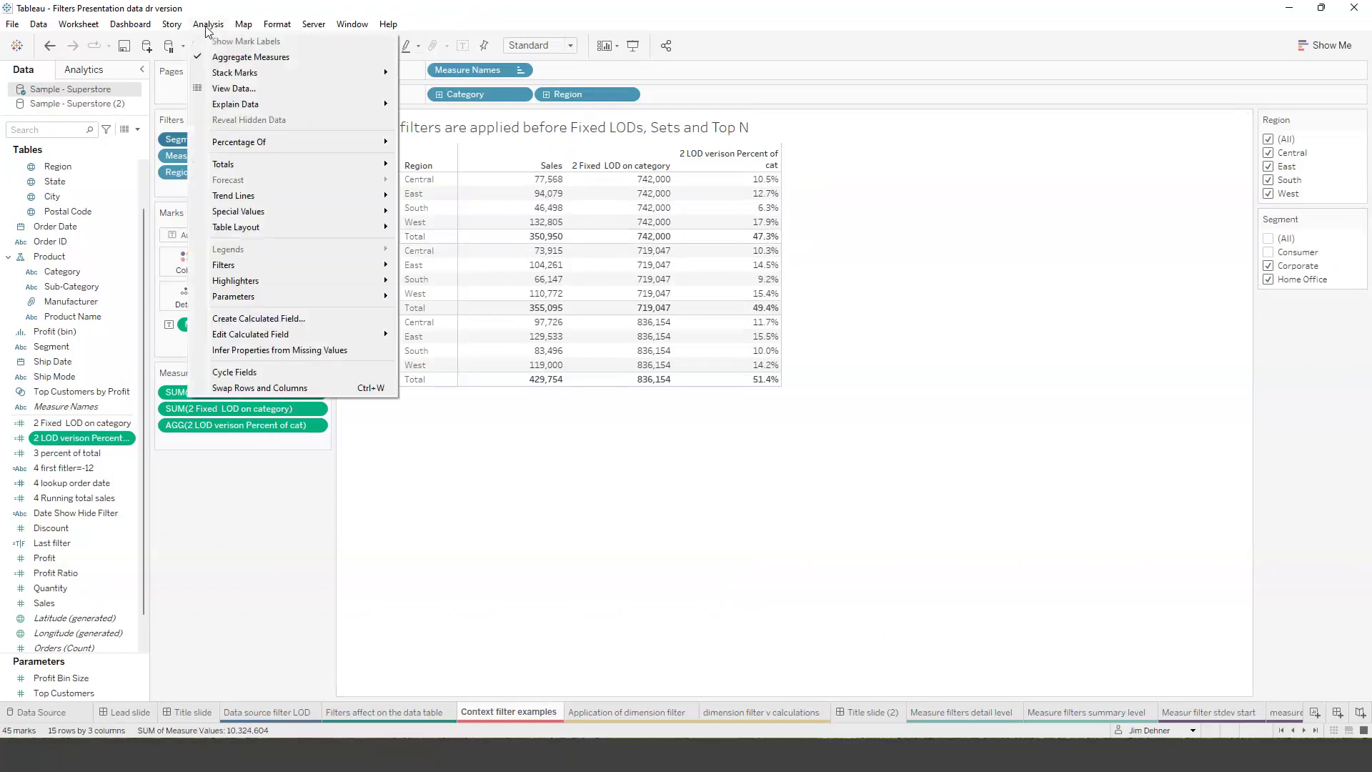
pyautogui.click(214, 93)
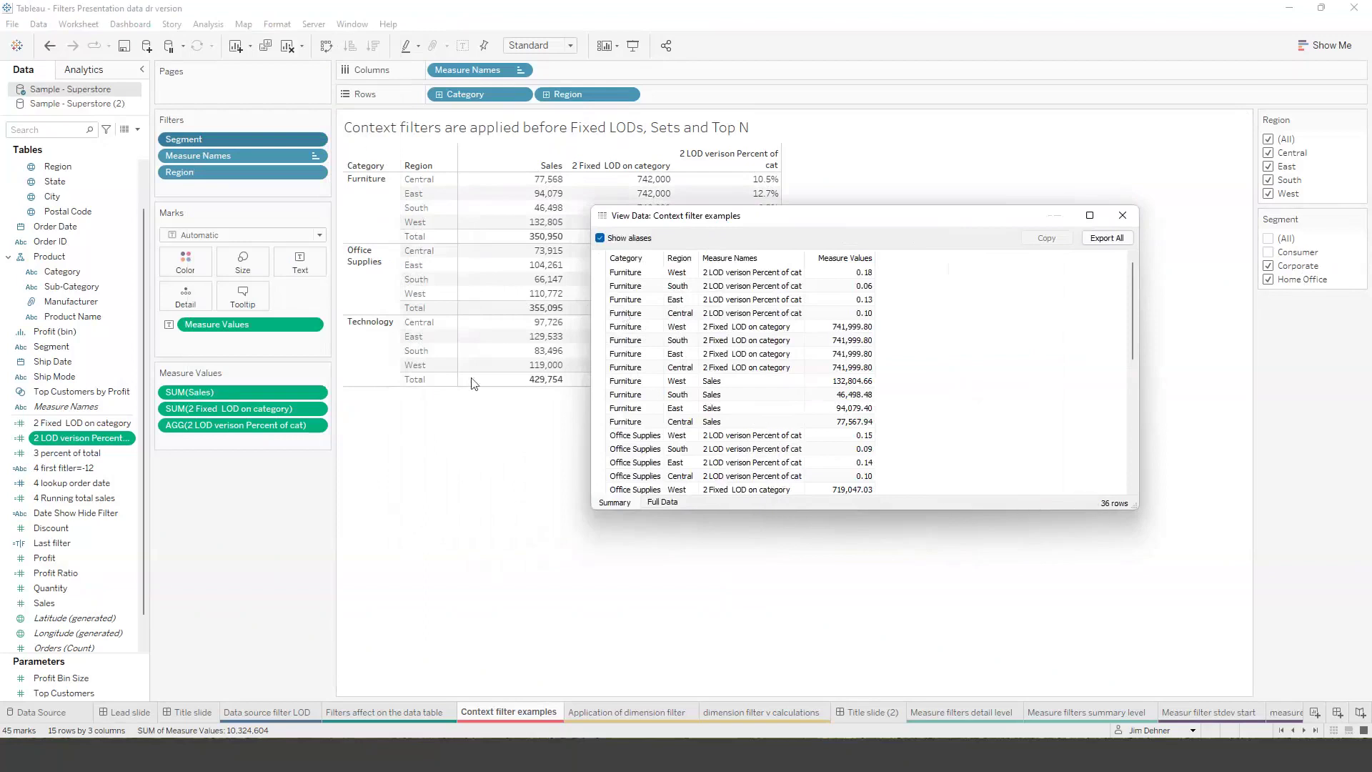
pyautogui.click(667, 503)
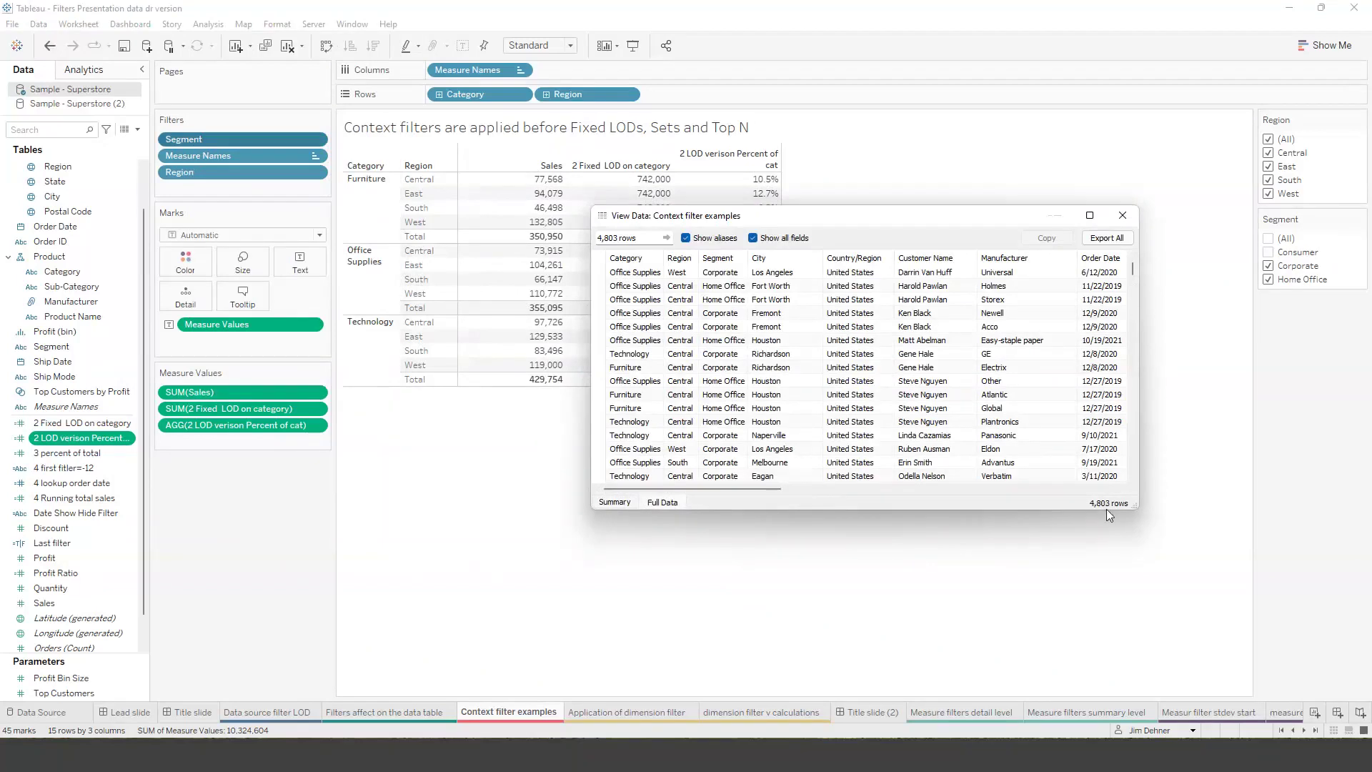
pyautogui.click(1124, 217)
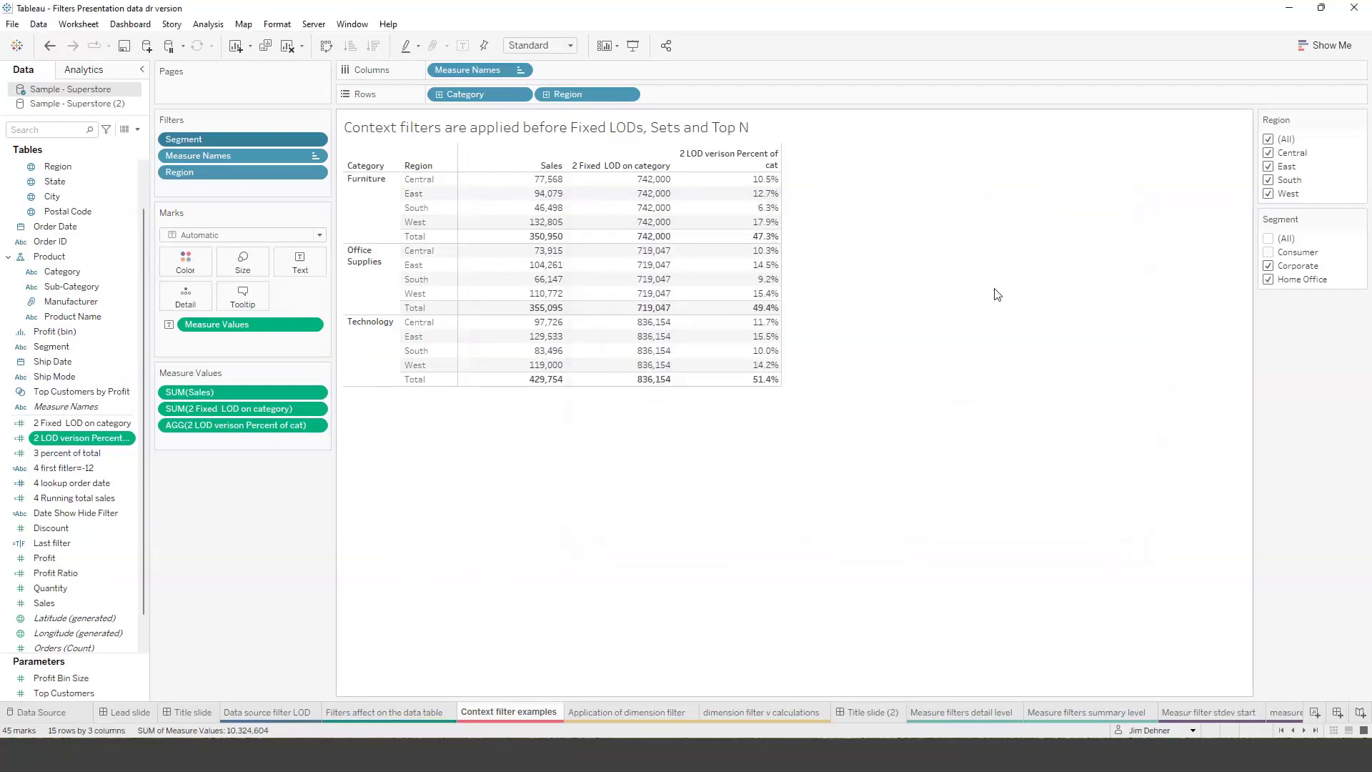
# Add the Segment filter to context on Context filter examples, and check its place in the Title slide's order of operations
pyautogui.click(315, 140)
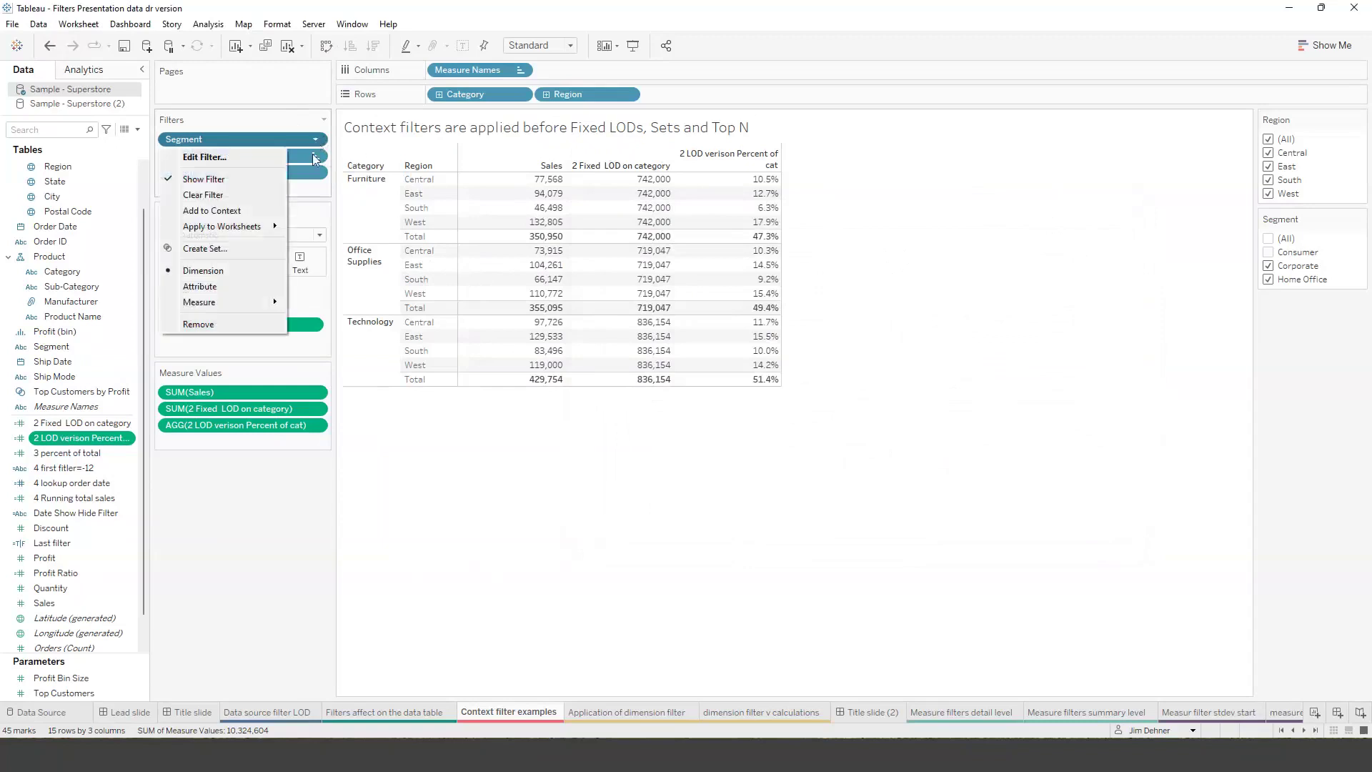
pyautogui.click(234, 212)
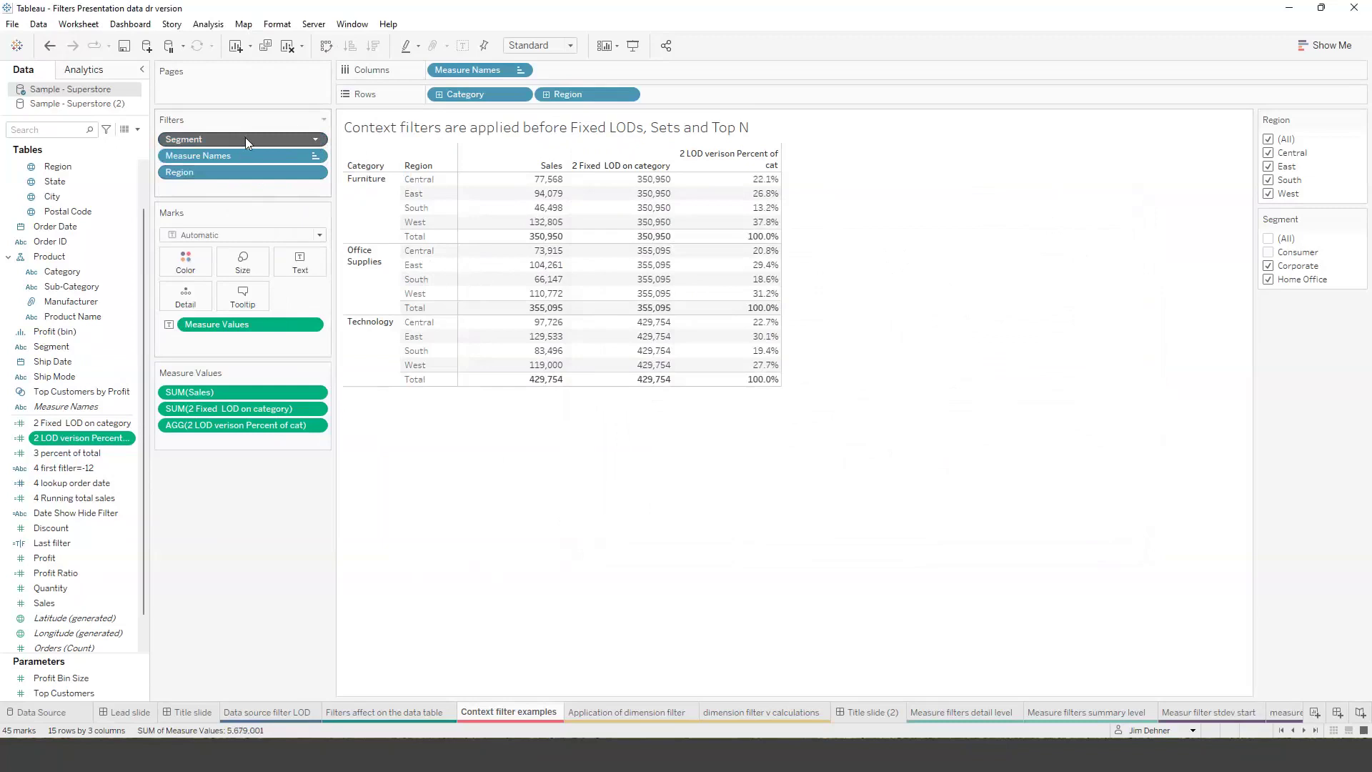
pyautogui.click(187, 713)
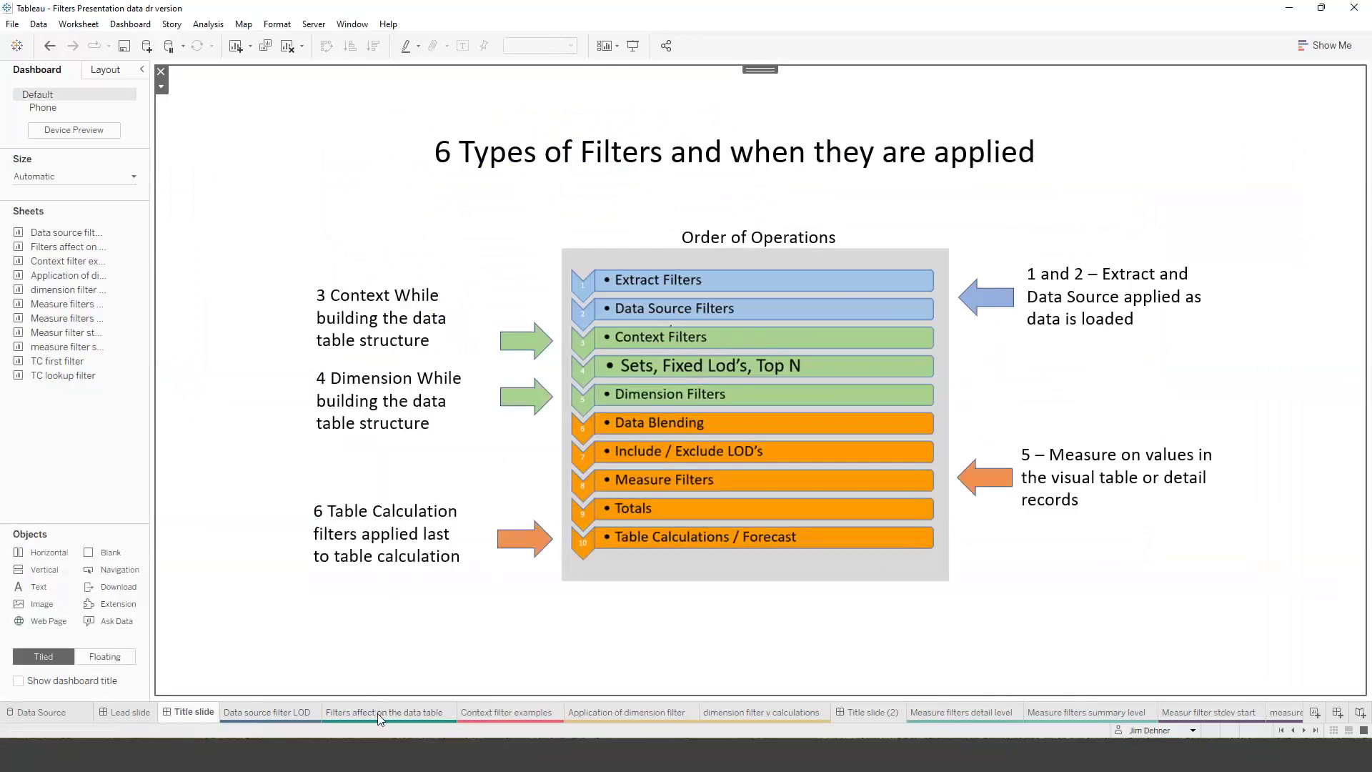
pyautogui.click(509, 713)
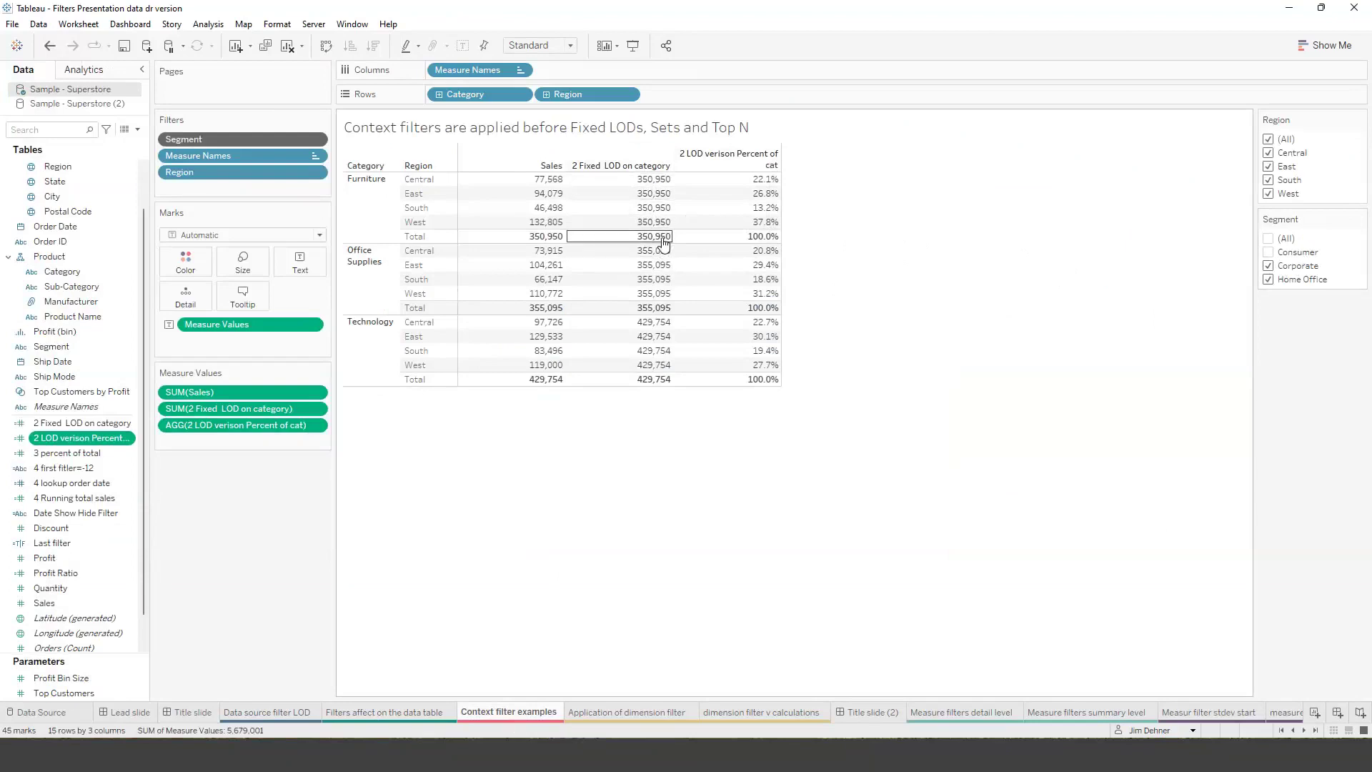
# Check the summary and full underlying data row counts of Context filter examples with Segment as a context filter
pyautogui.click(209, 25)
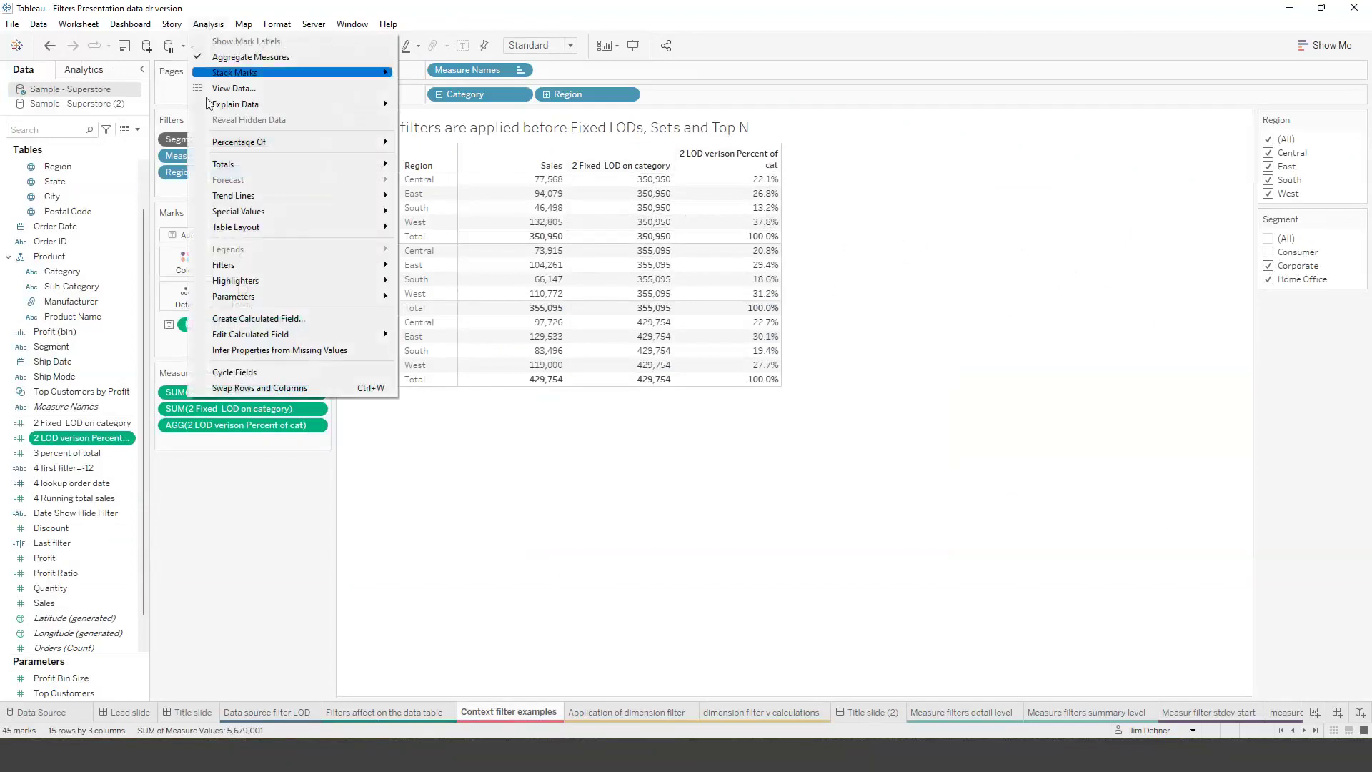
pyautogui.click(207, 89)
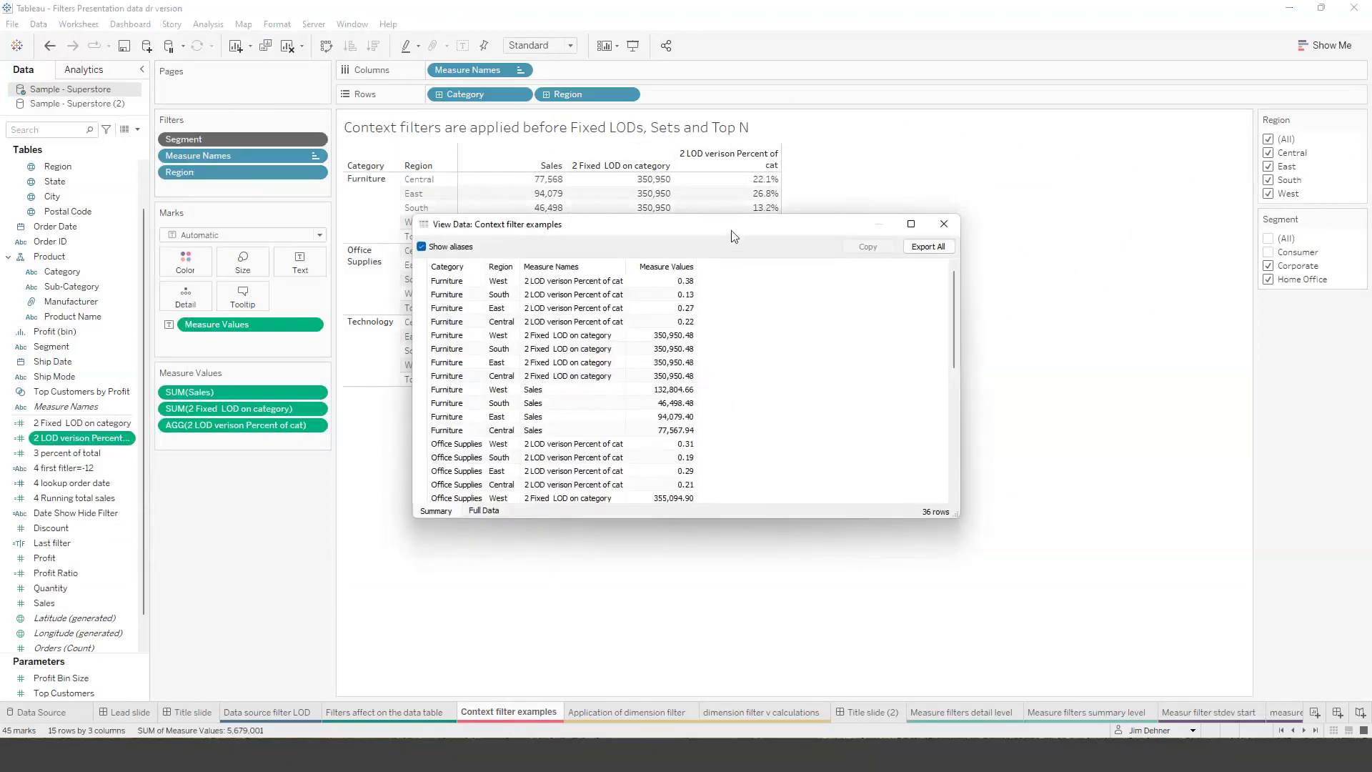
pyautogui.moveTo(730, 236); pyautogui.dragTo(743, 204)
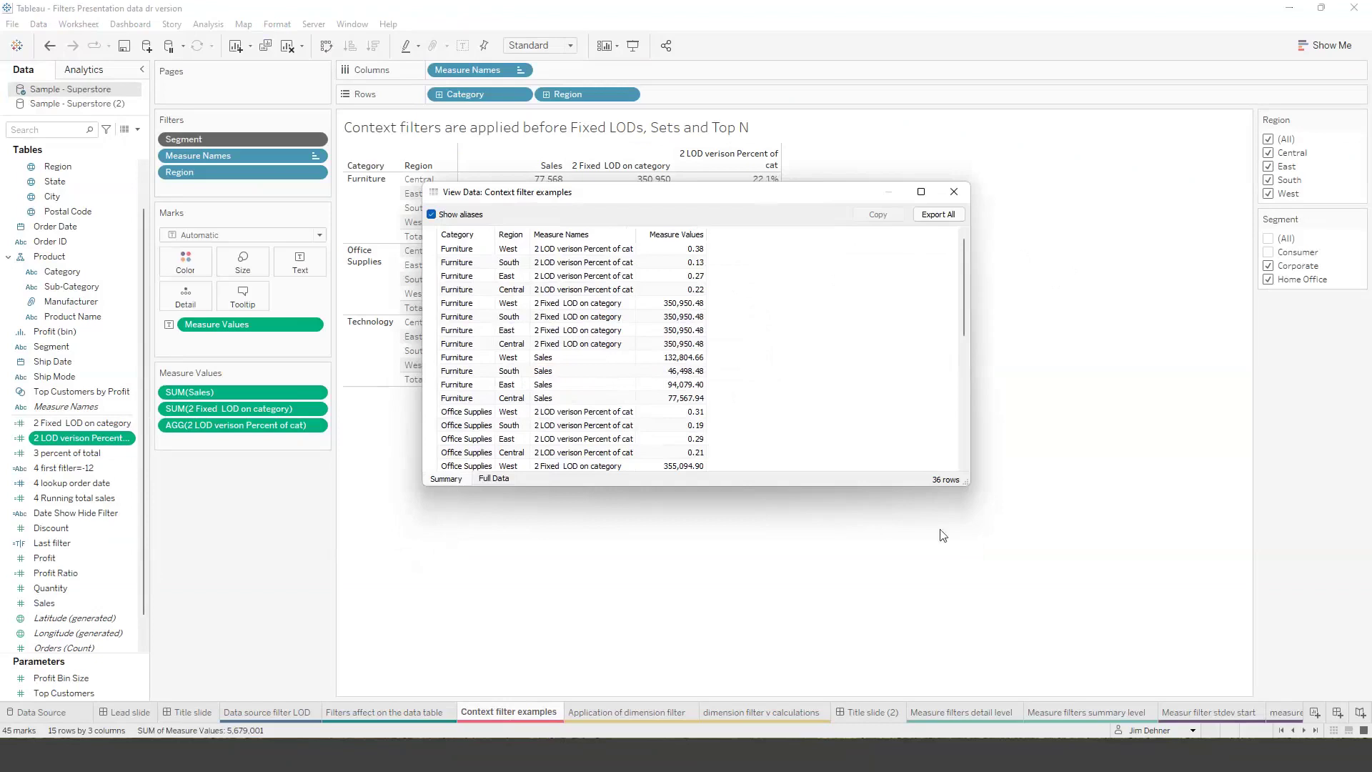
pyautogui.click(493, 479)
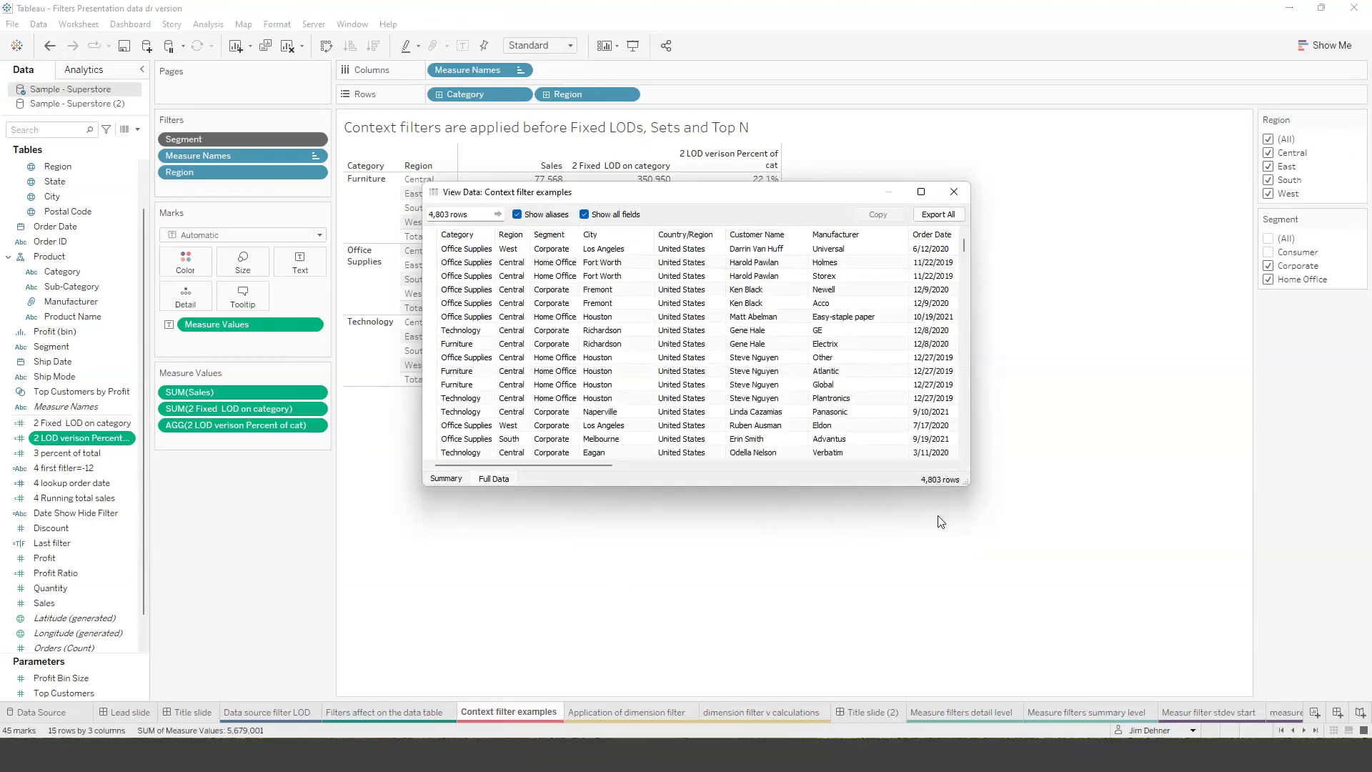
# Close the underlying data view, and exclude Consumer from the Segment filter on the Application of dimension filter sheet
pyautogui.click(954, 193)
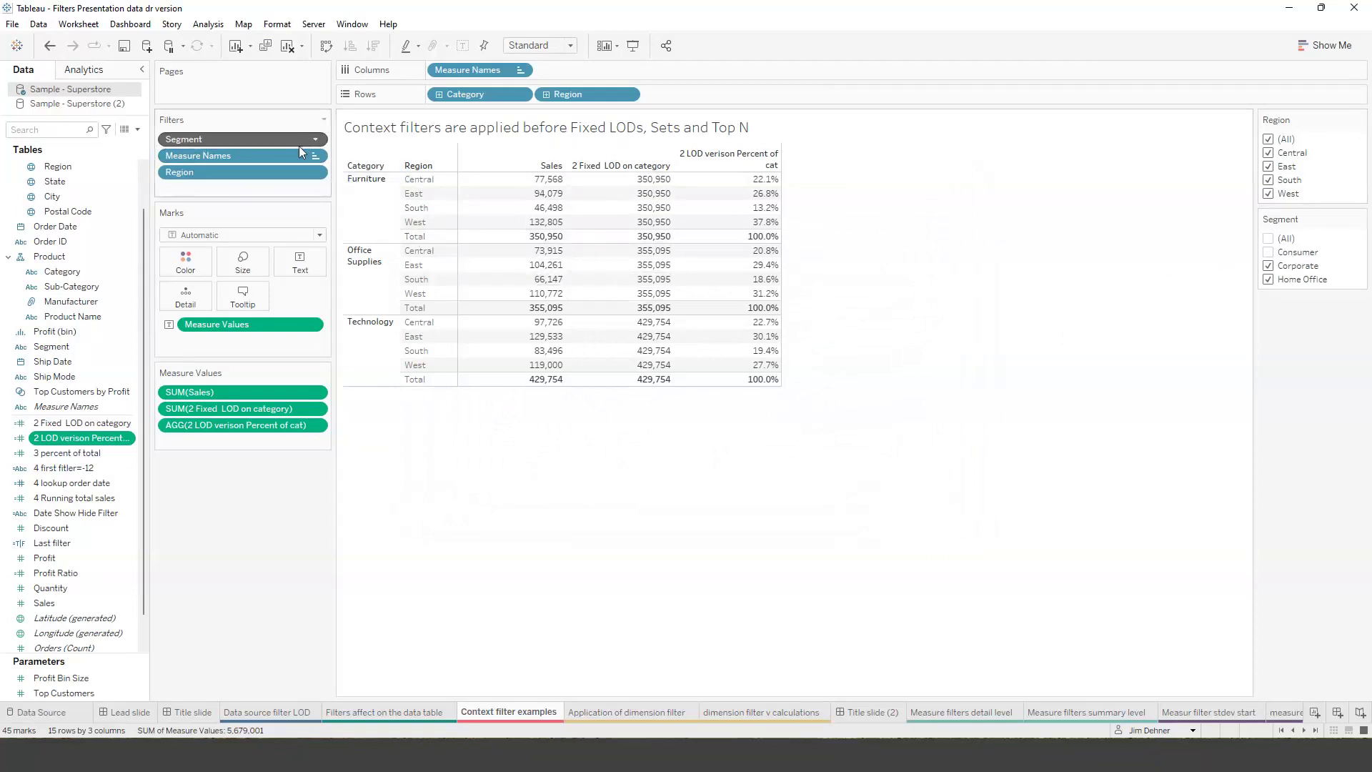
pyautogui.click(616, 714)
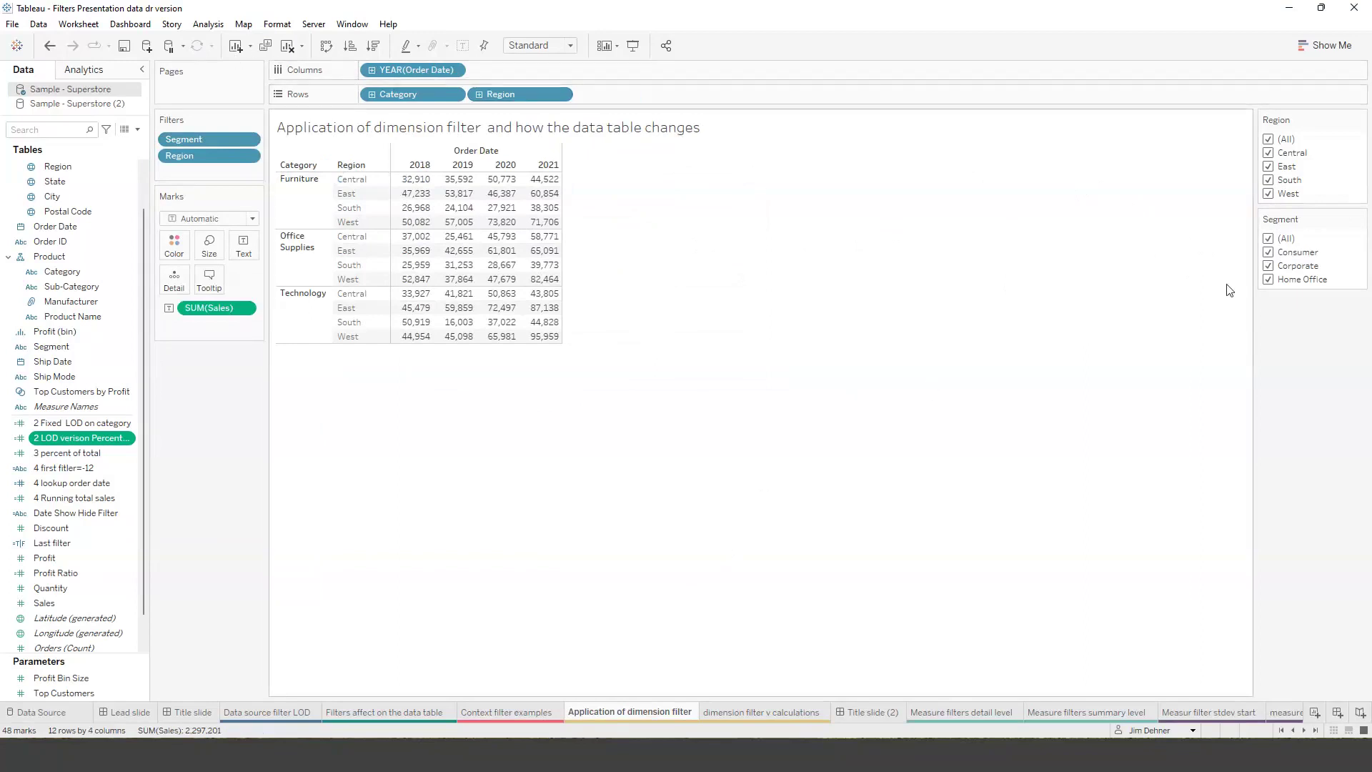
pyautogui.click(1269, 253)
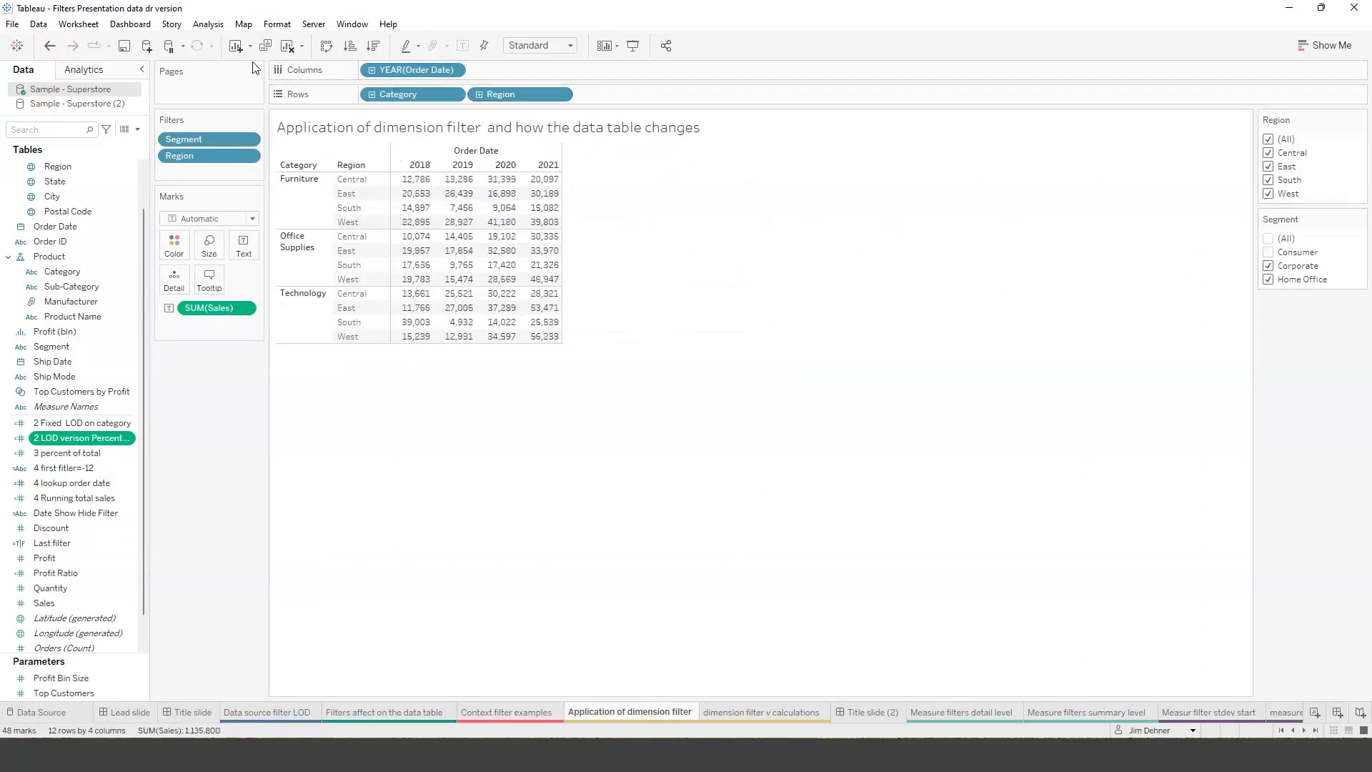
# Check the full and summary underlying data row counts of Application of dimension filter with Consumer excluded
pyautogui.click(206, 25)
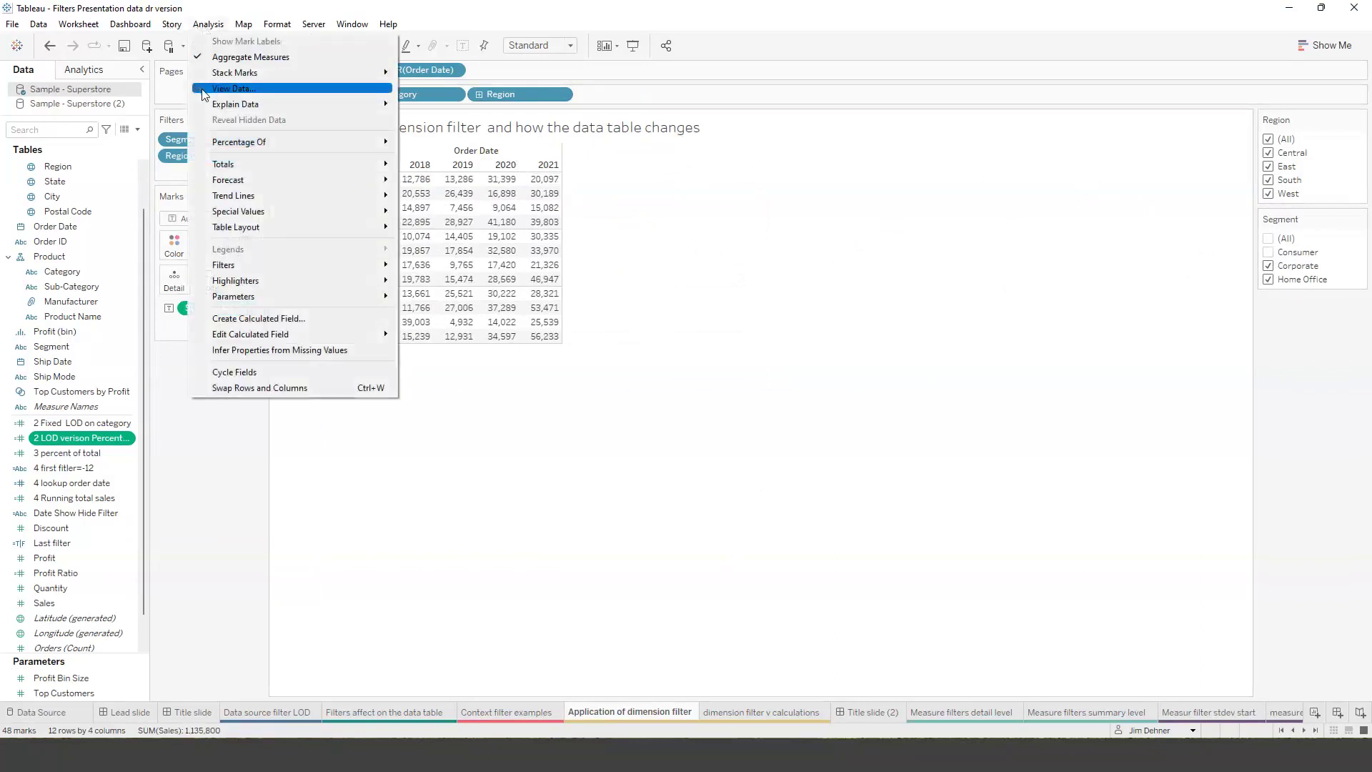
pyautogui.click(205, 91)
pyautogui.click(483, 512)
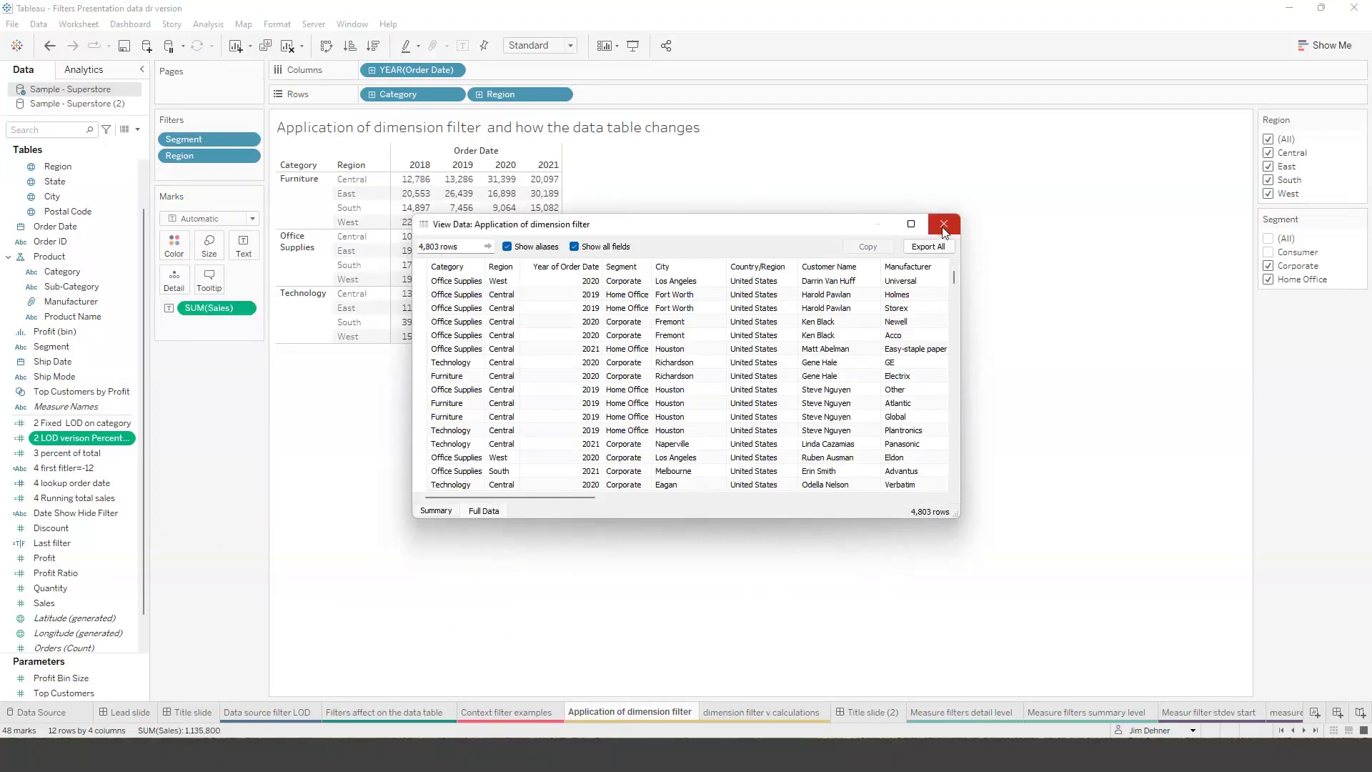
pyautogui.click(440, 511)
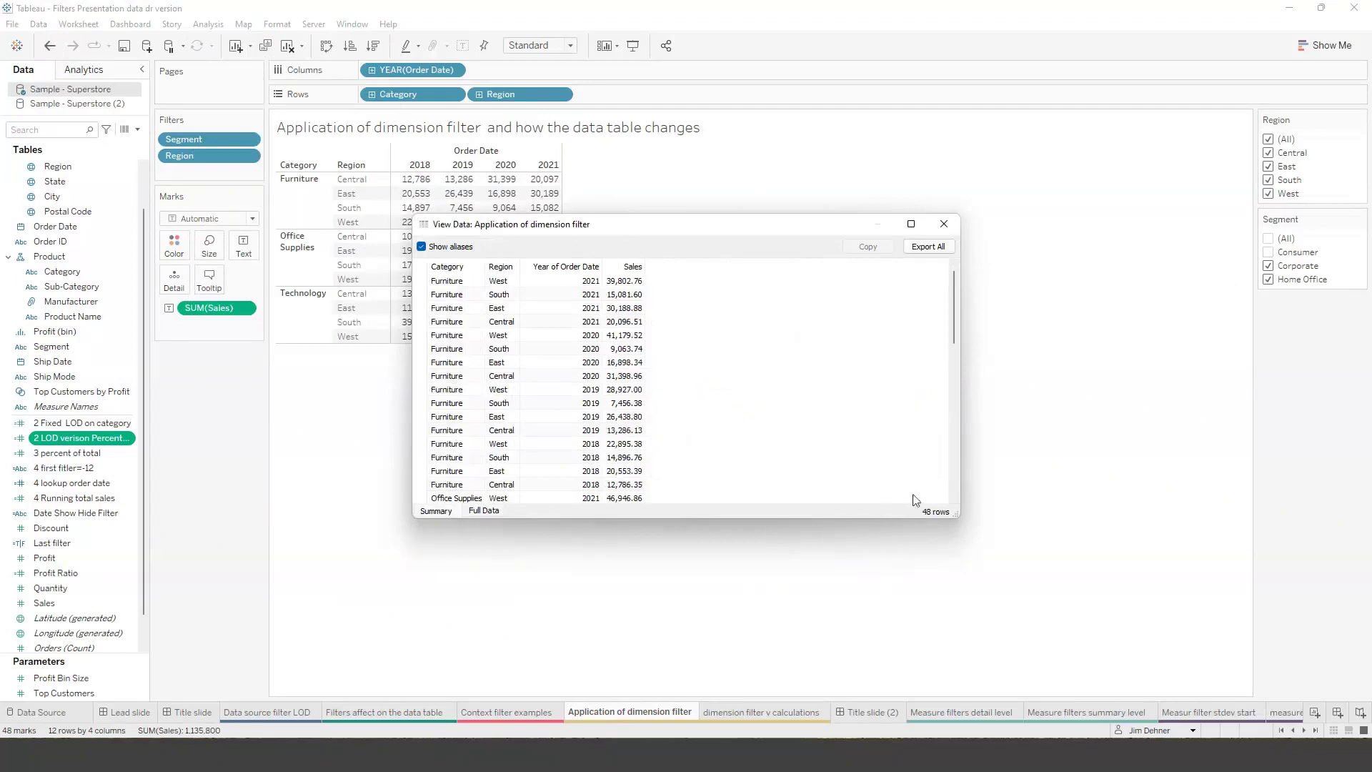
pyautogui.click(944, 224)
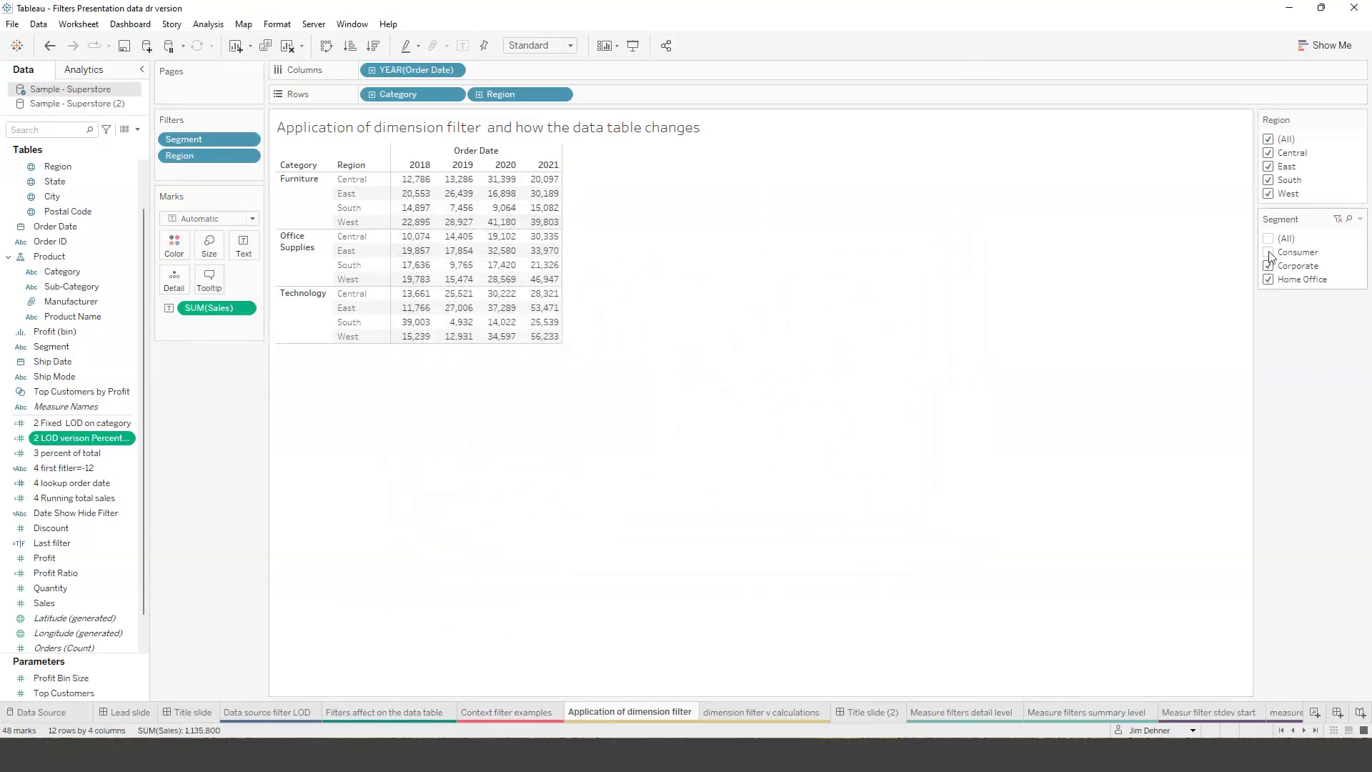
# Exclude Central from the Region filter, and check the summary and full underlying data row counts of Application of dimension filter
pyautogui.click(1269, 153)
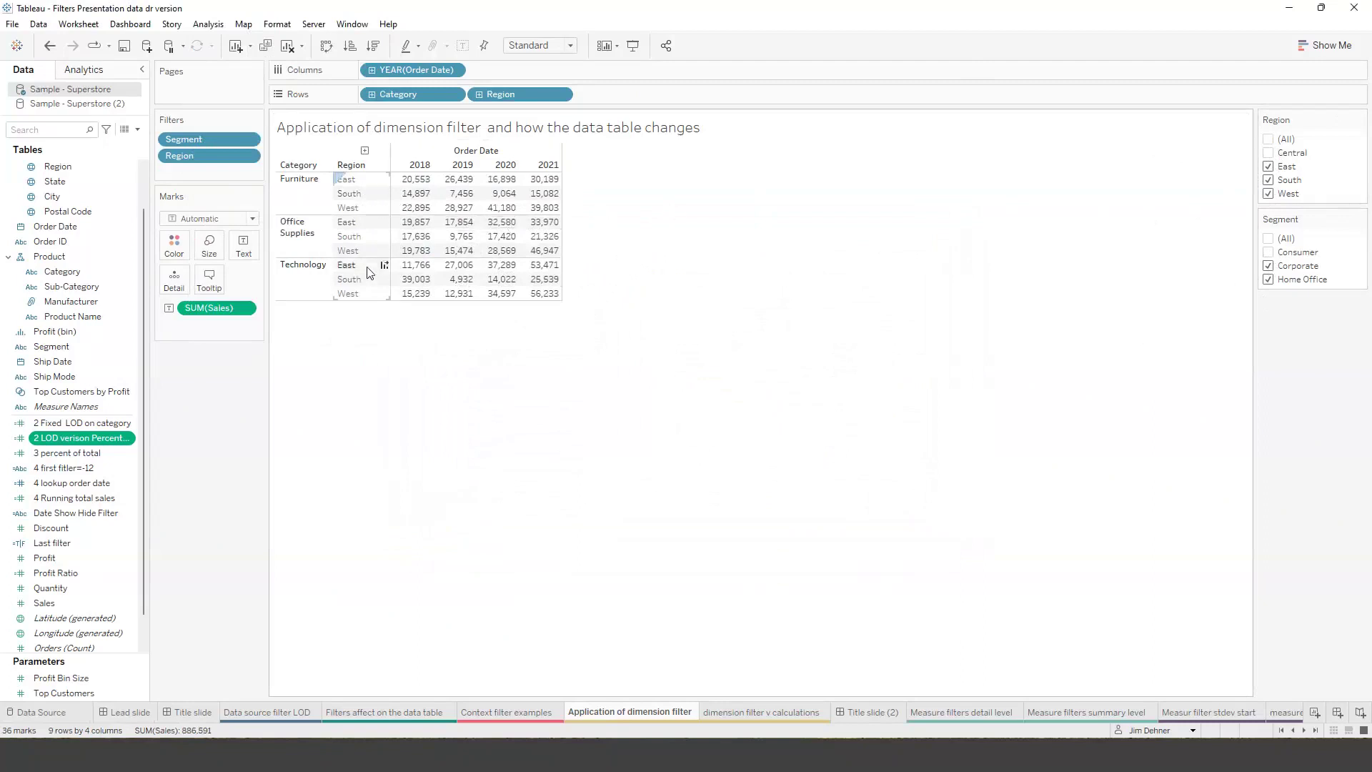
pyautogui.click(208, 26)
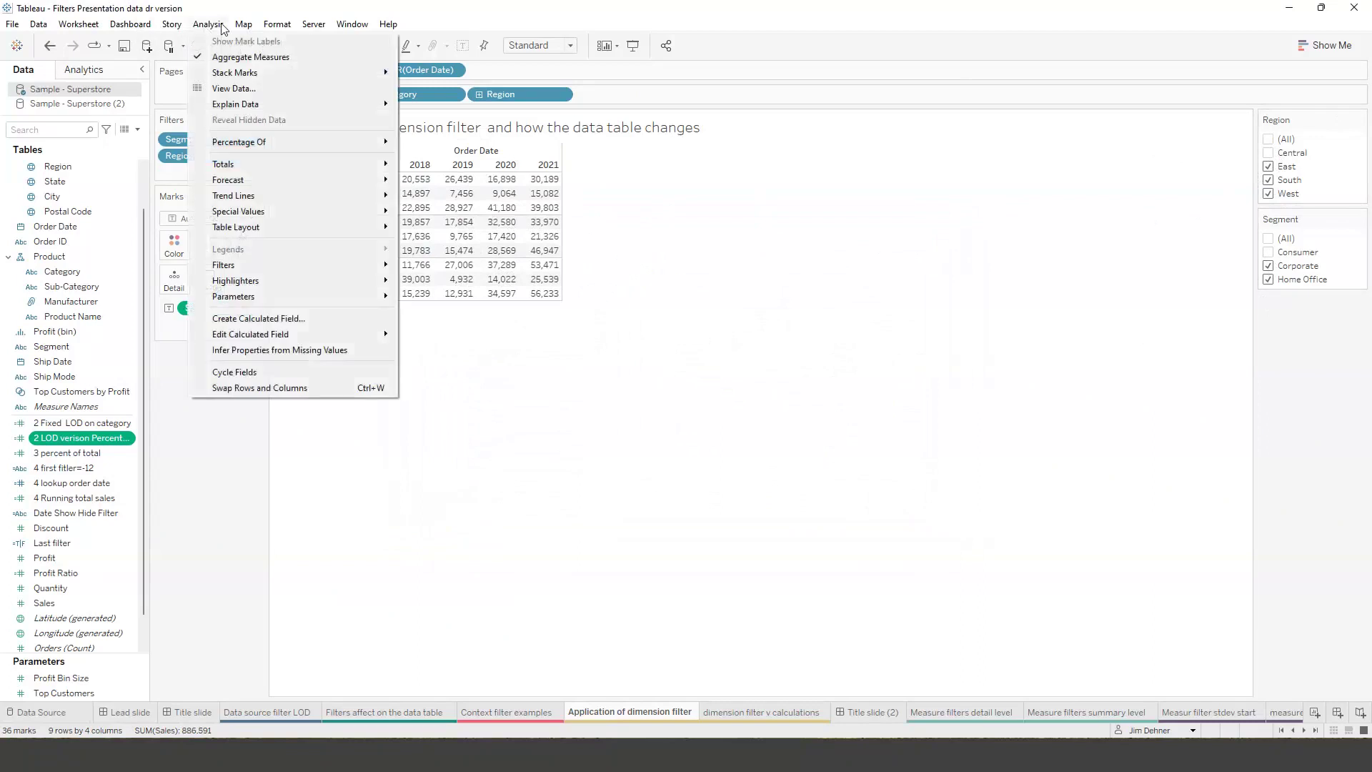
pyautogui.click(206, 89)
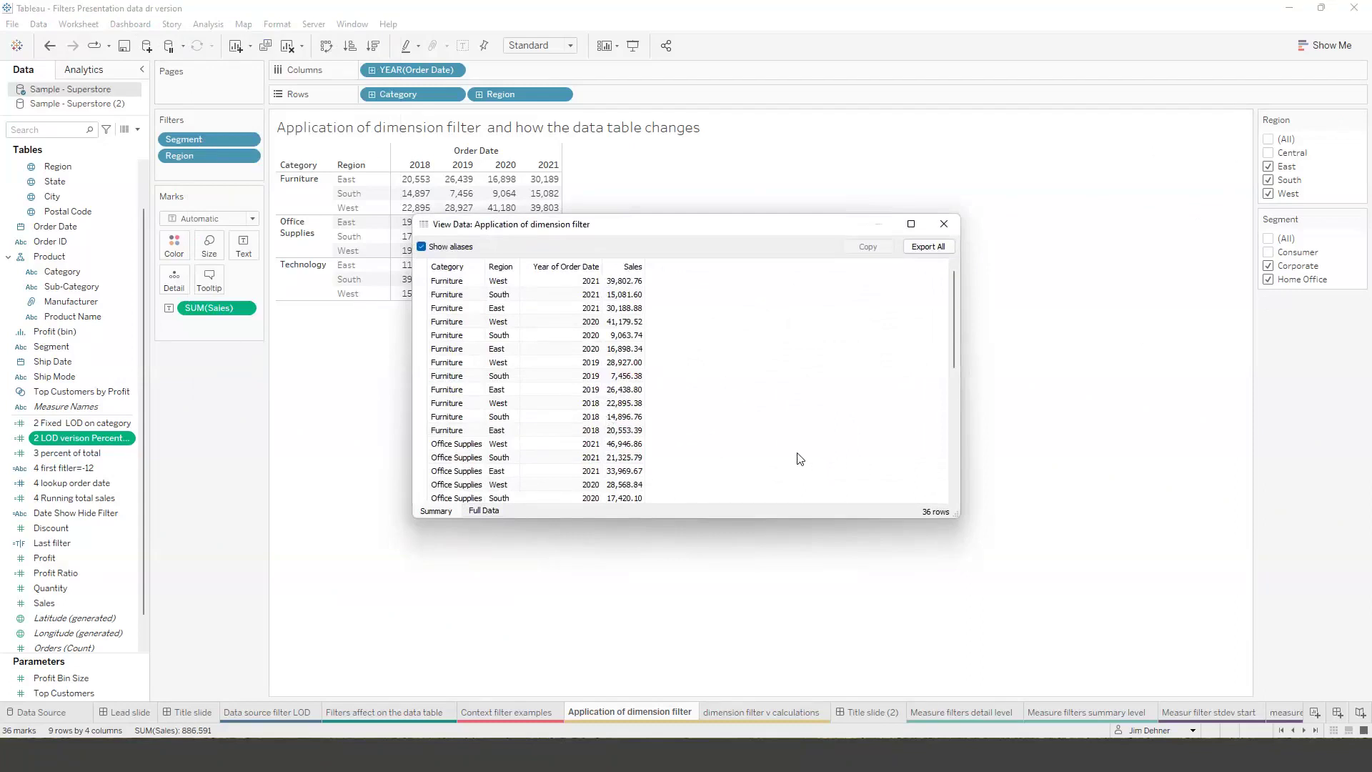
pyautogui.click(485, 511)
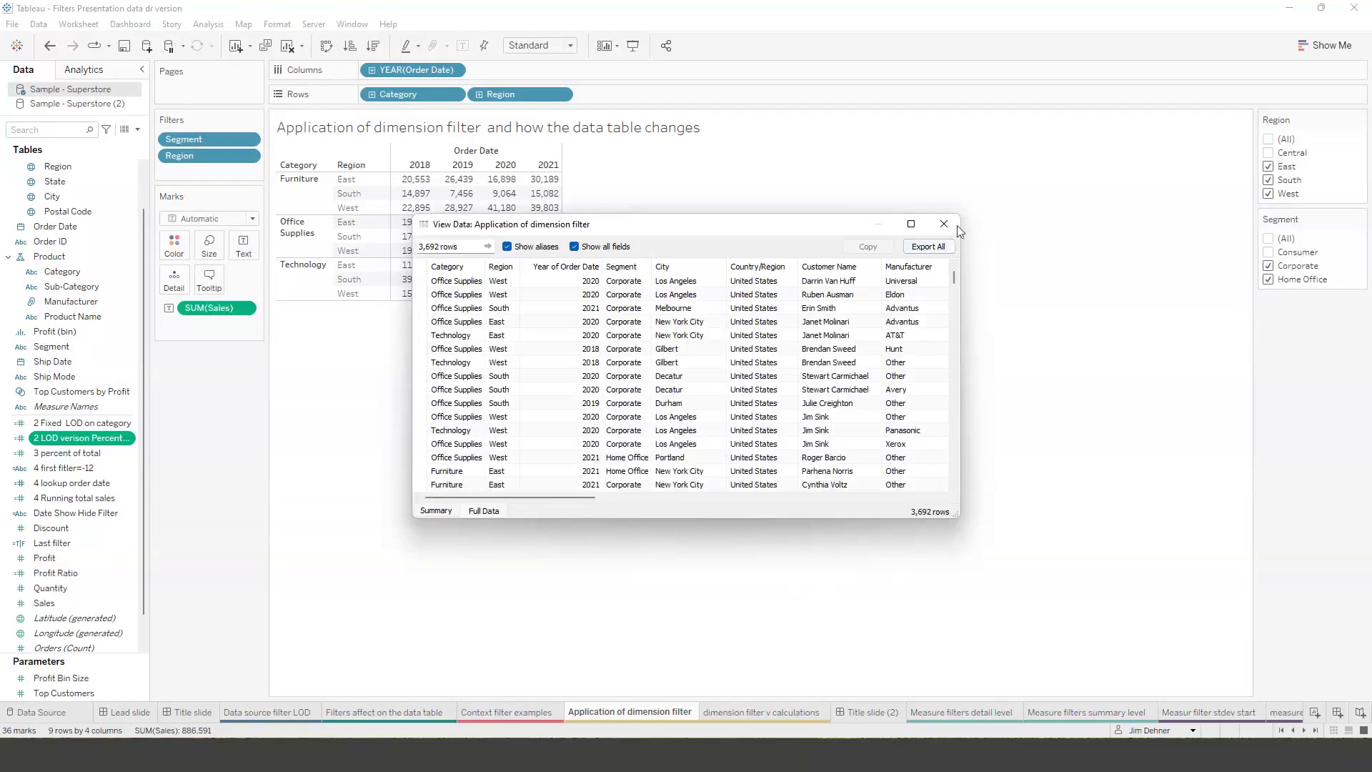
pyautogui.moveTo(808, 227); pyautogui.dragTo(937, 201)
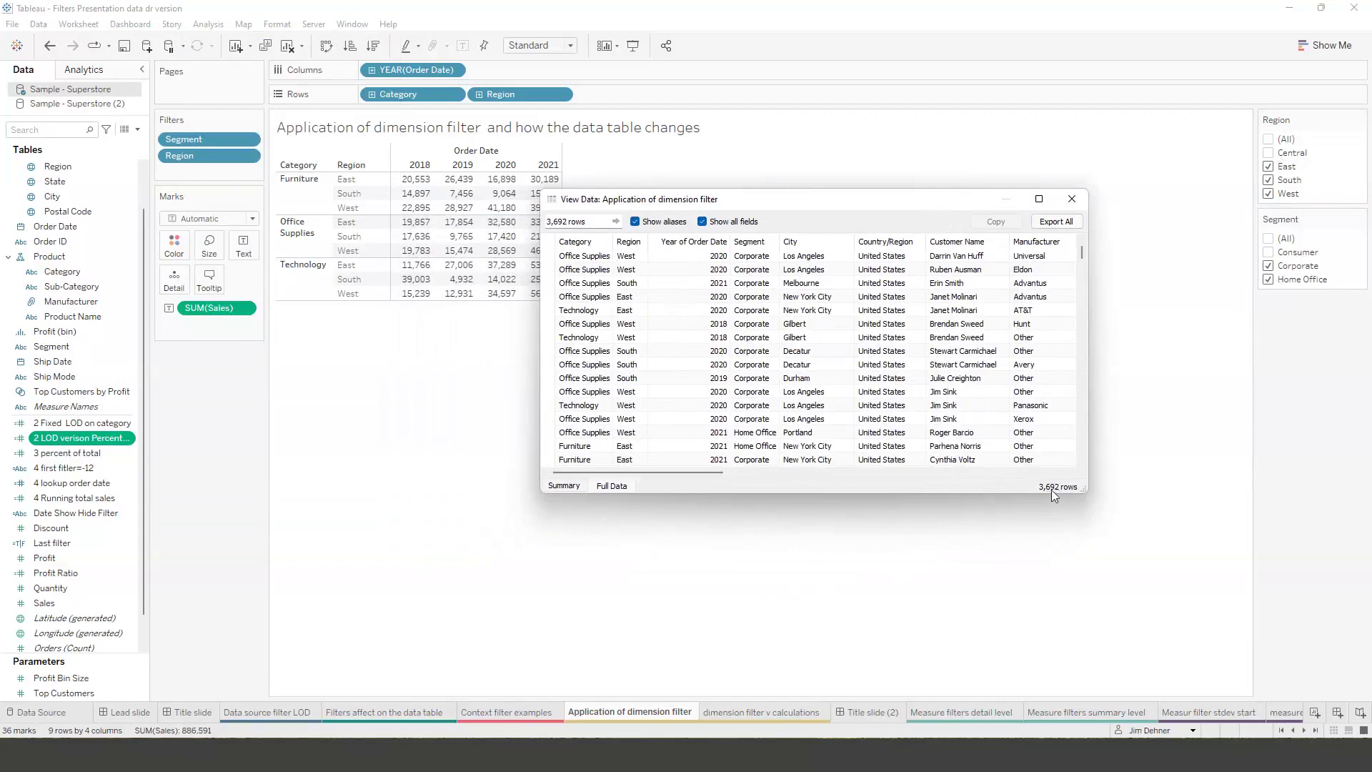
pyautogui.click(1072, 201)
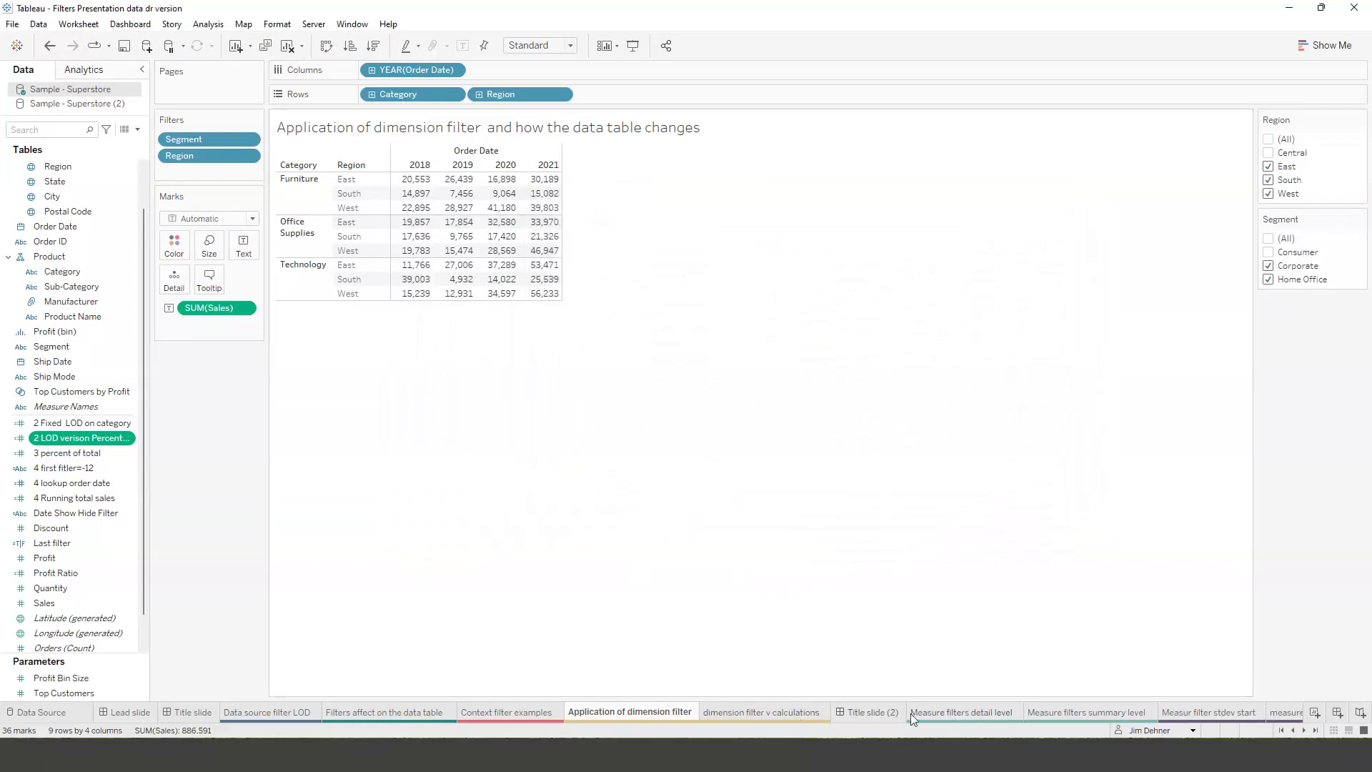
# Check the order of operations on Title slide (2), and filter Measure filters detail level by all Sales values with a raised range minimum
pyautogui.click(892, 711)
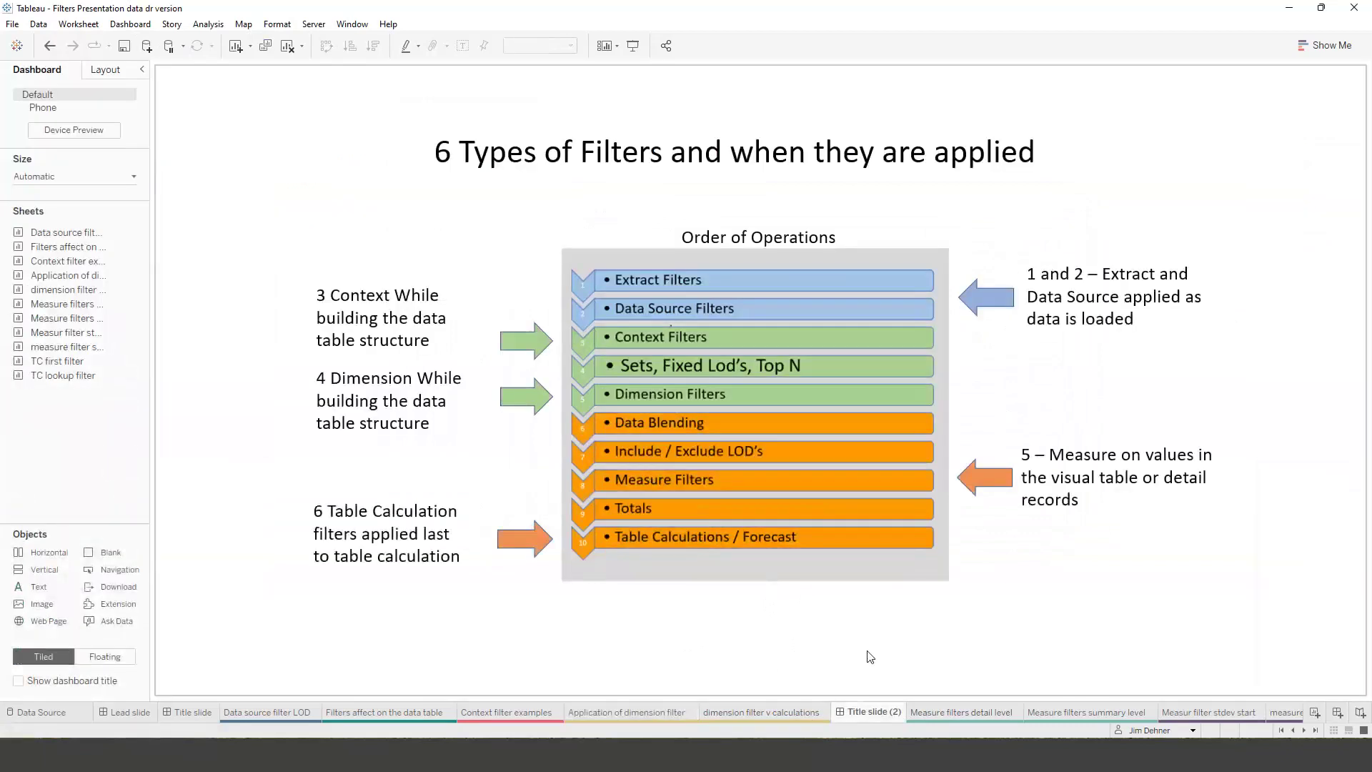
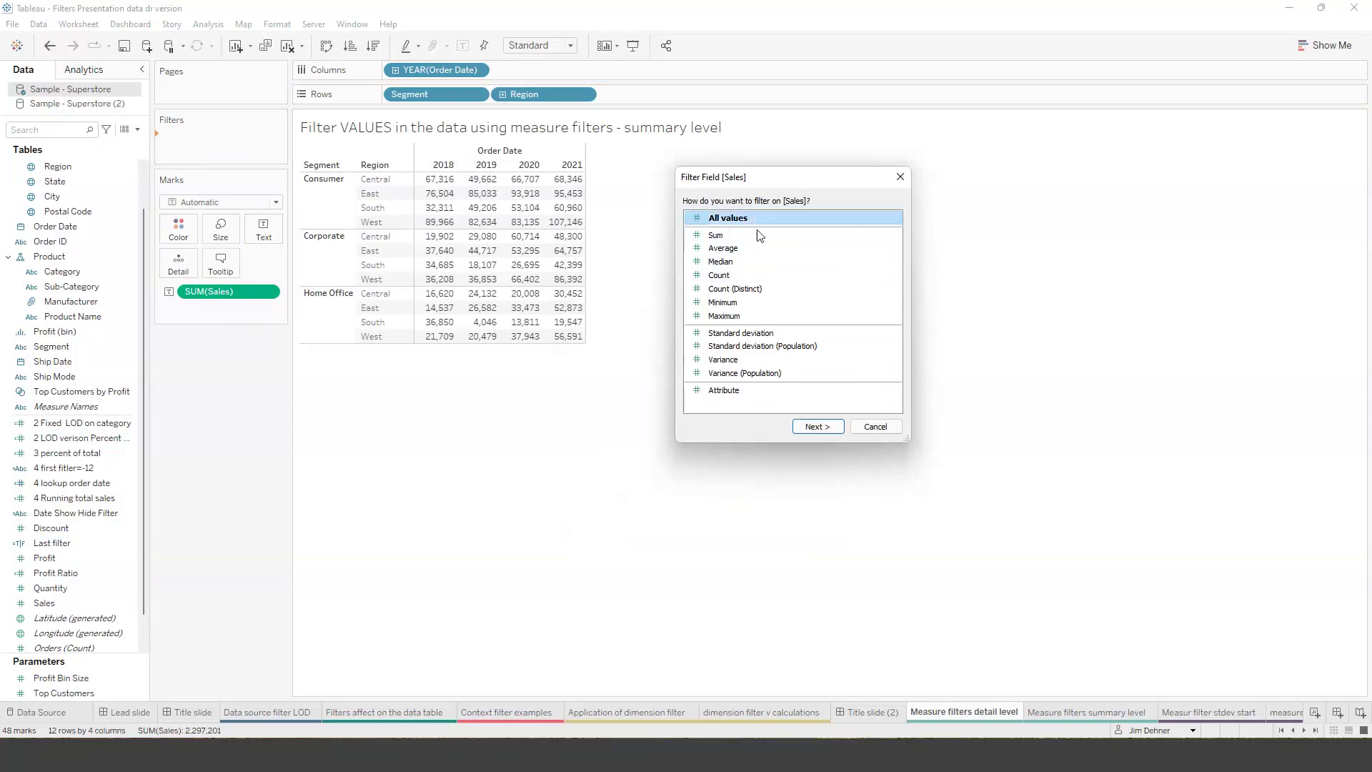
pyautogui.click(818, 426)
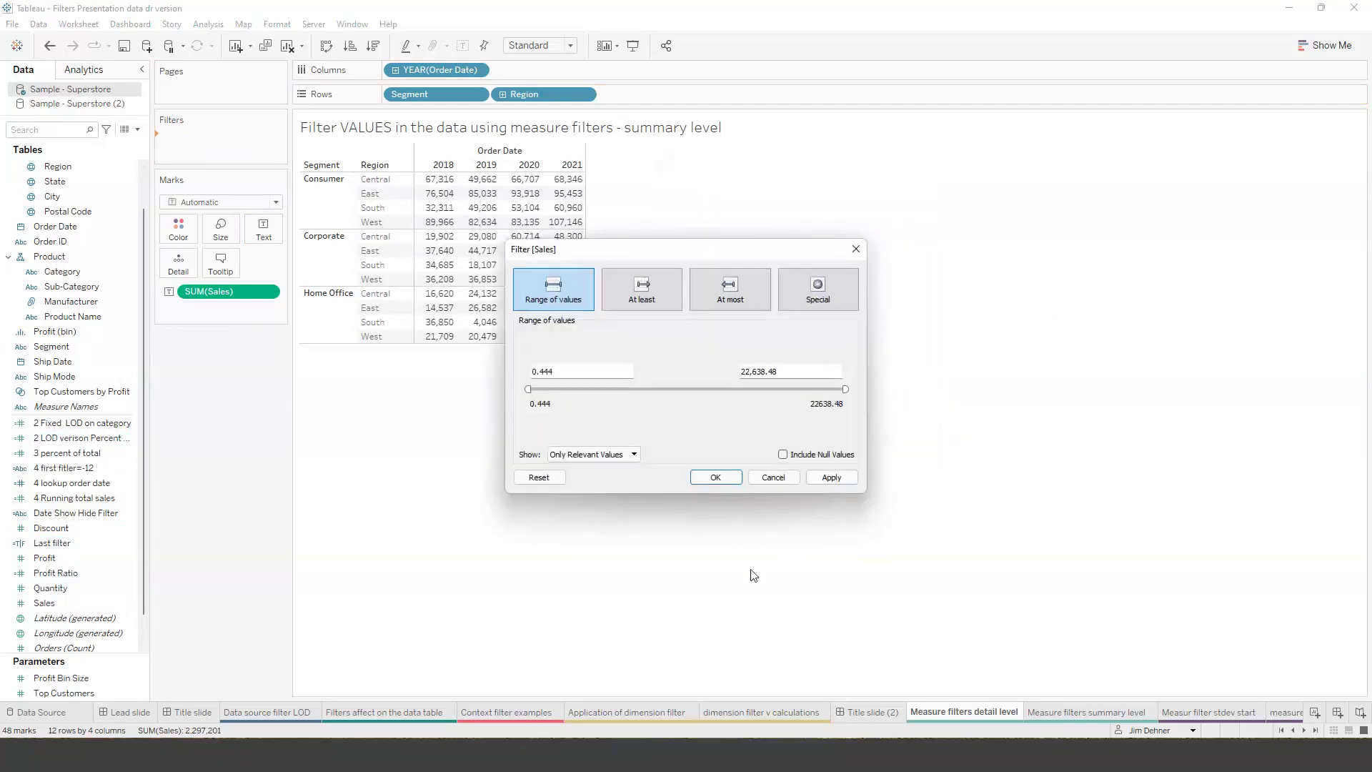
pyautogui.moveTo(698, 255); pyautogui.dragTo(910, 177)
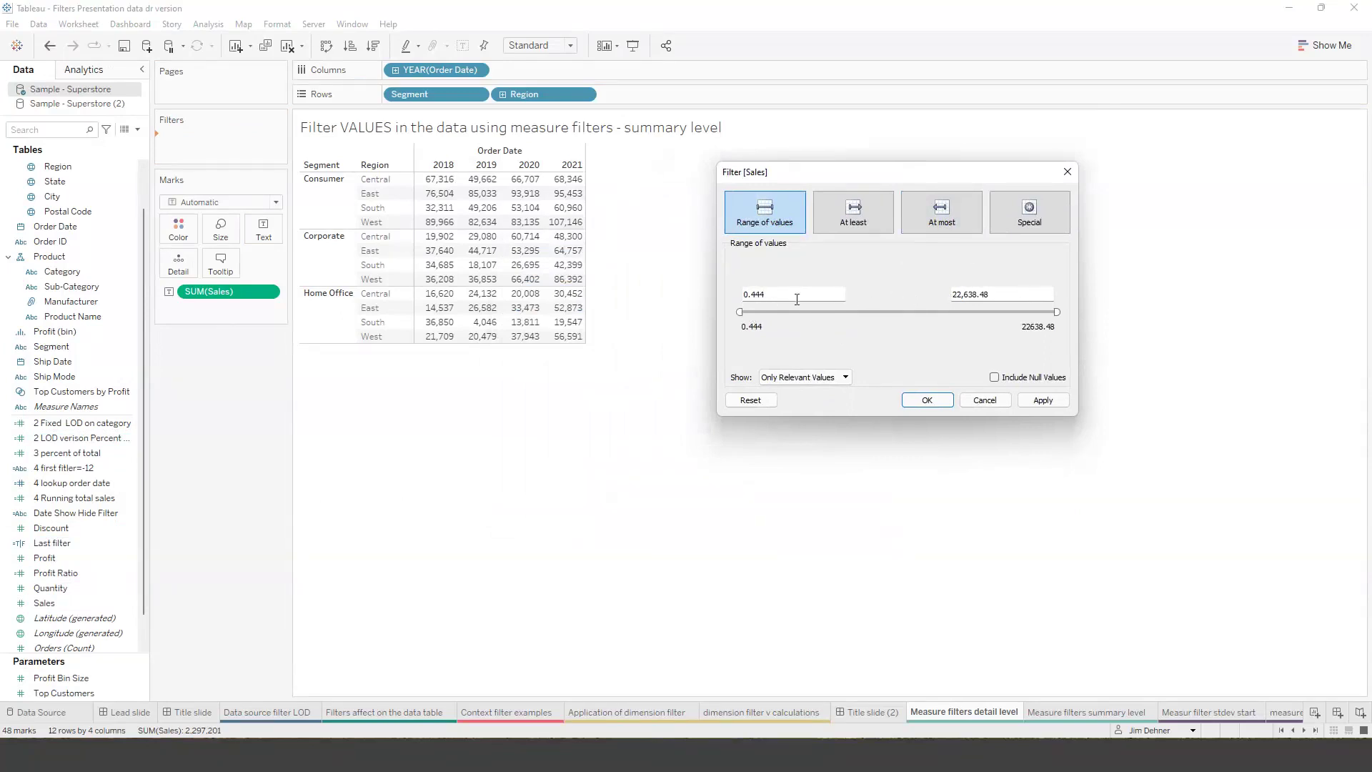
pyautogui.hotkey('ctrl', 'a')
pyautogui.write('10')
pyautogui.click(928, 400)
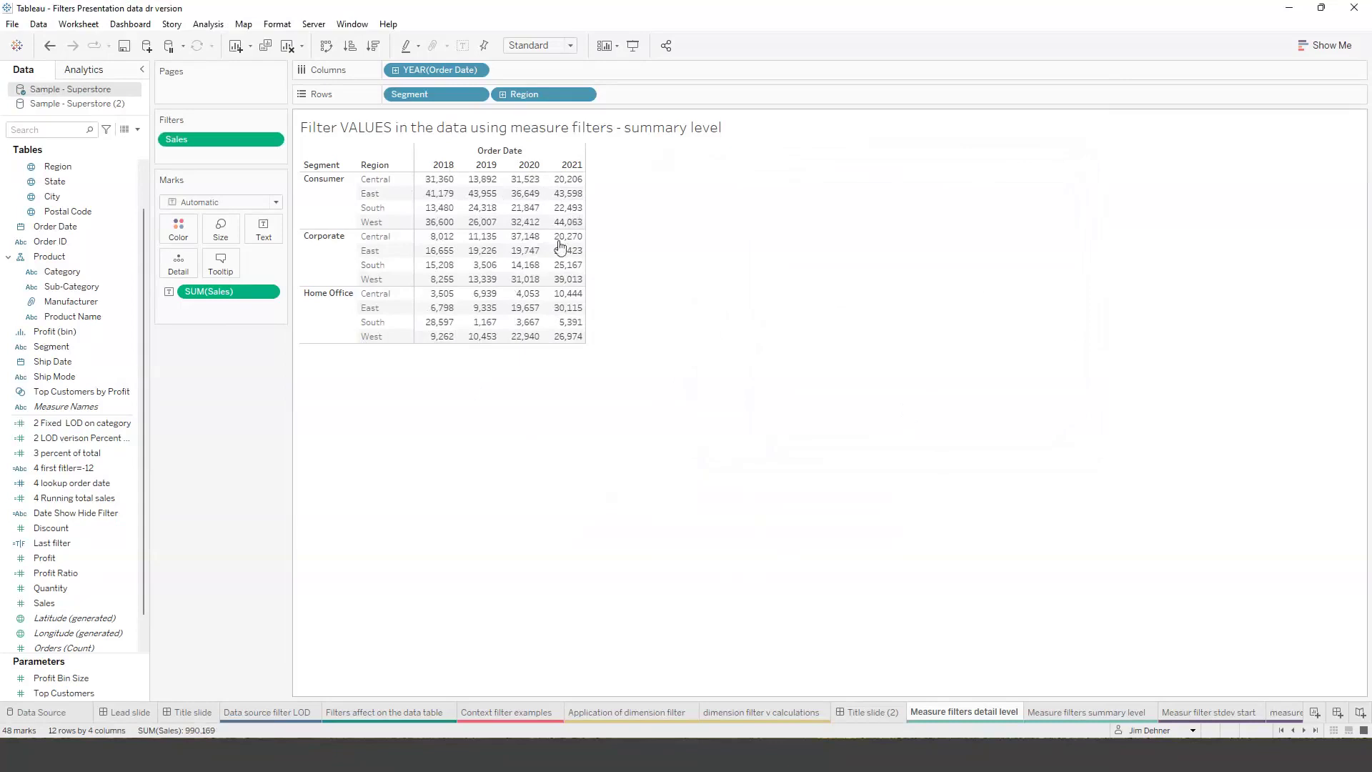
# Check the summary and full underlying data of Measure filters detail level with the row-level Sales filter applied
pyautogui.click(209, 25)
pyautogui.click(214, 89)
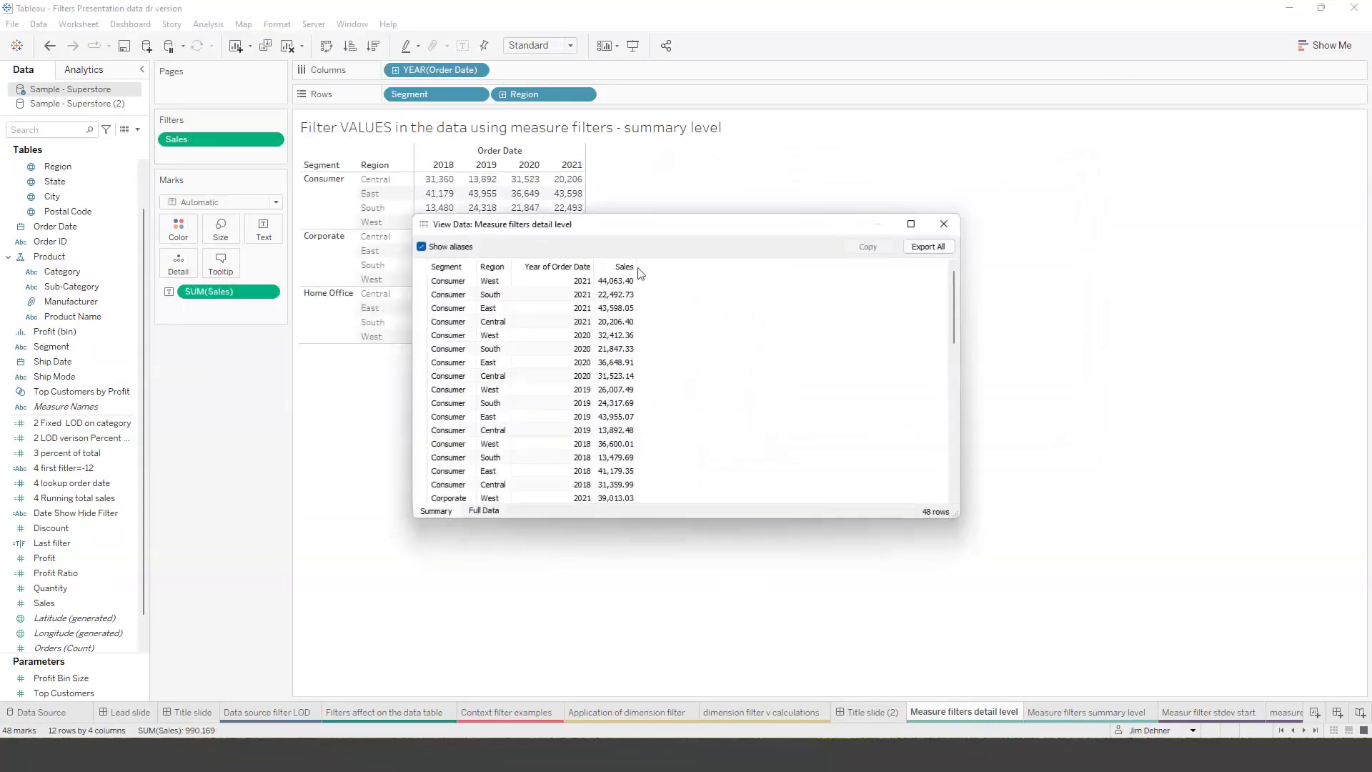
pyautogui.moveTo(682, 230); pyautogui.dragTo(889, 203)
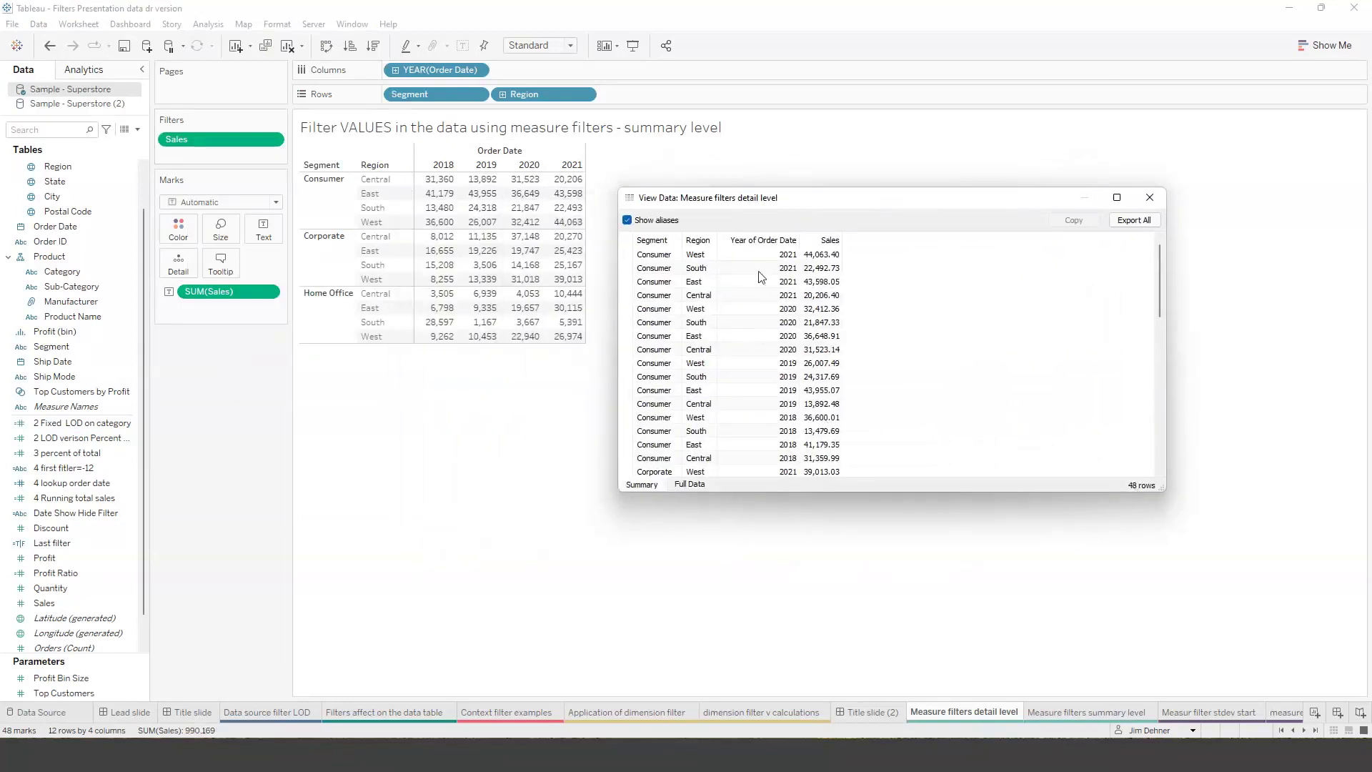
pyautogui.click(690, 486)
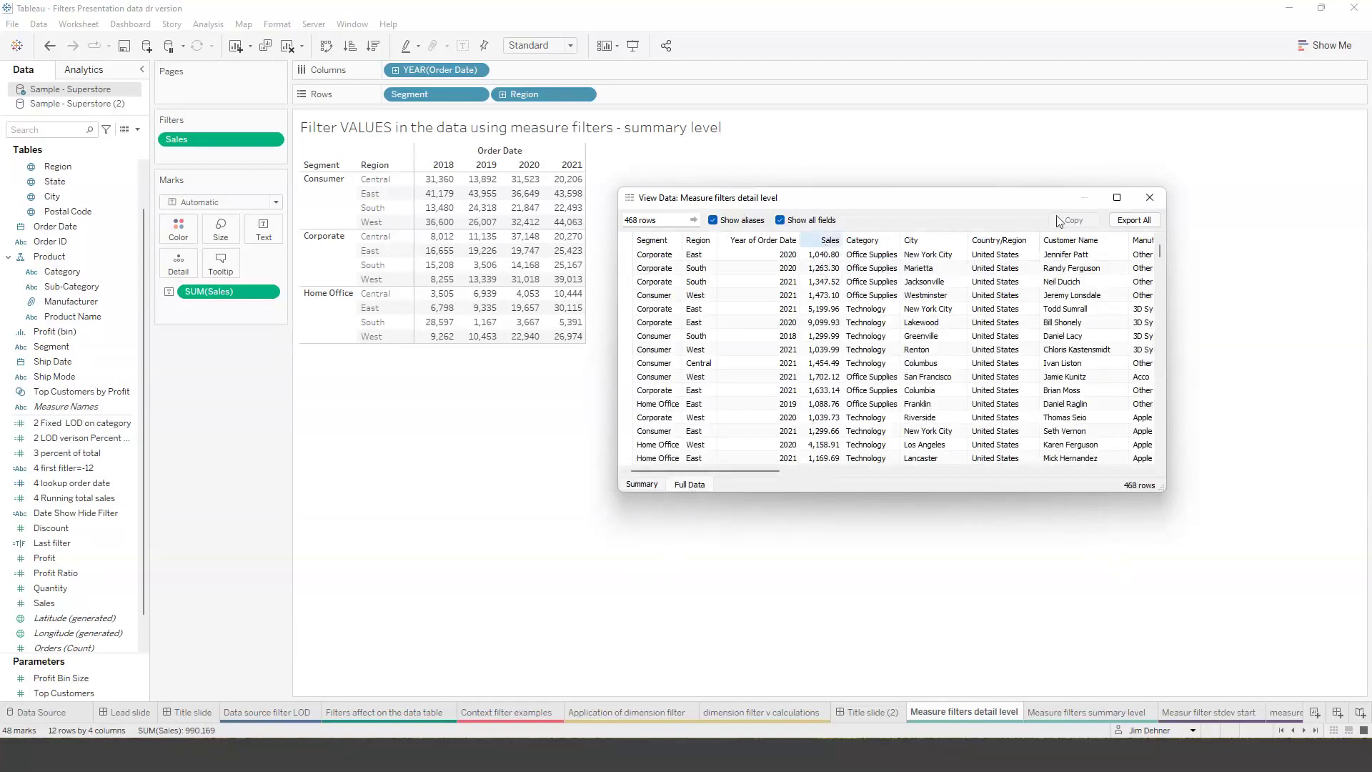
pyautogui.click(1151, 198)
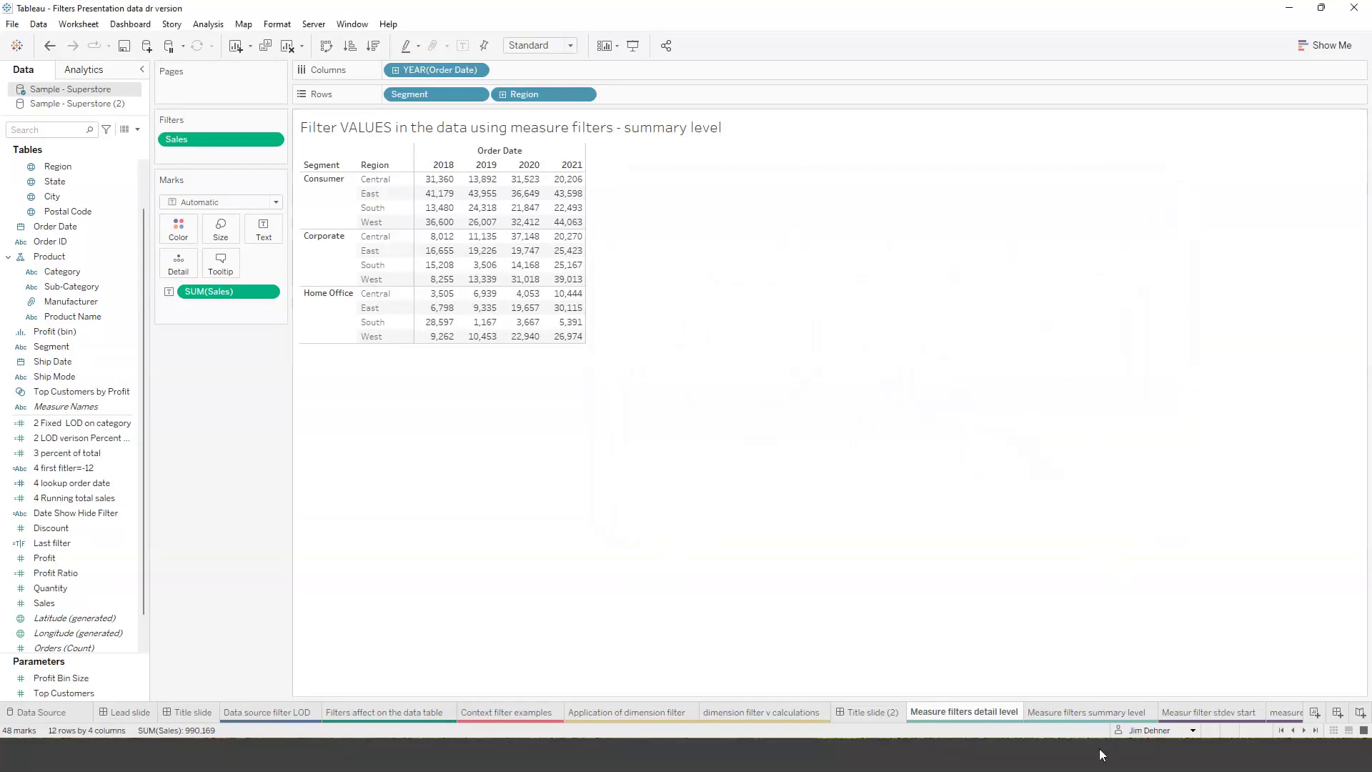
# Add a Sales filter aggregated as Sum to Measure filters summary level, with a range minimum of 5000
pyautogui.click(1087, 715)
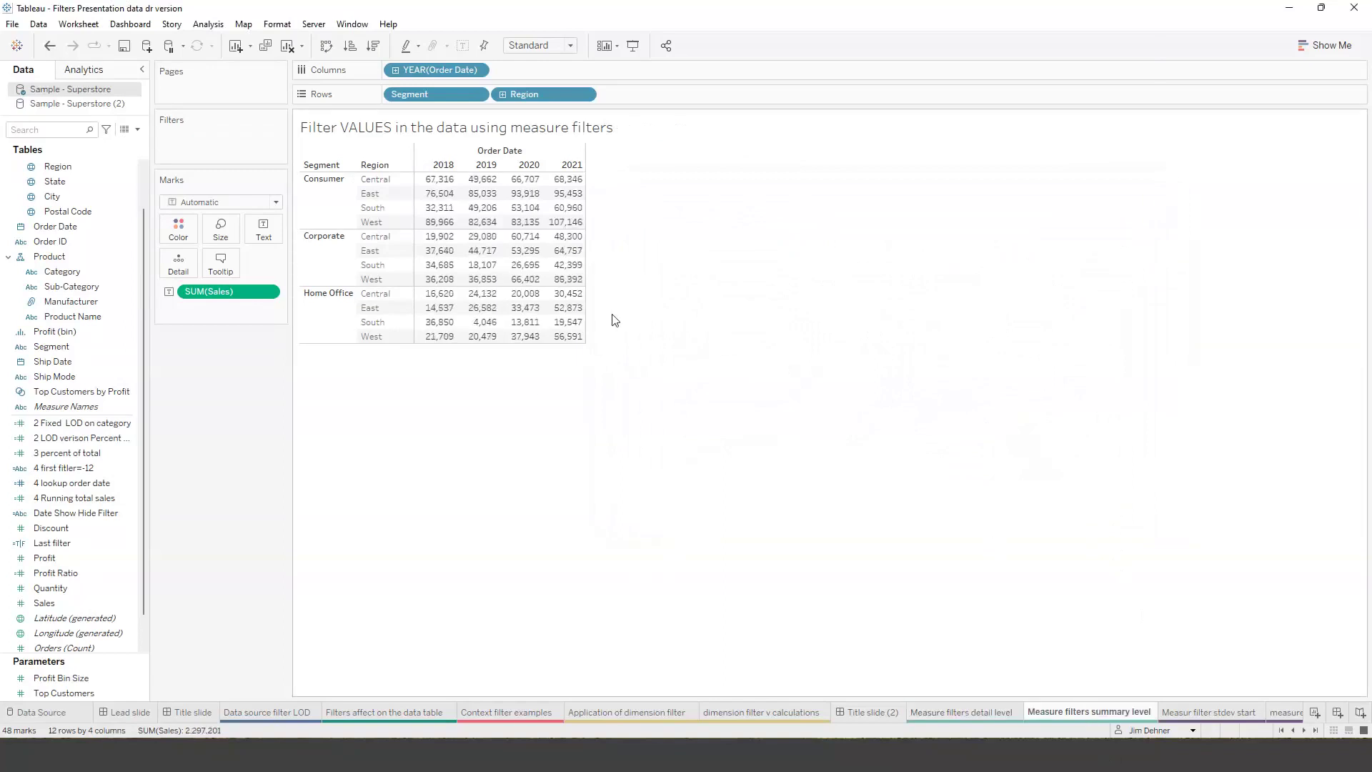
pyautogui.click(58, 604)
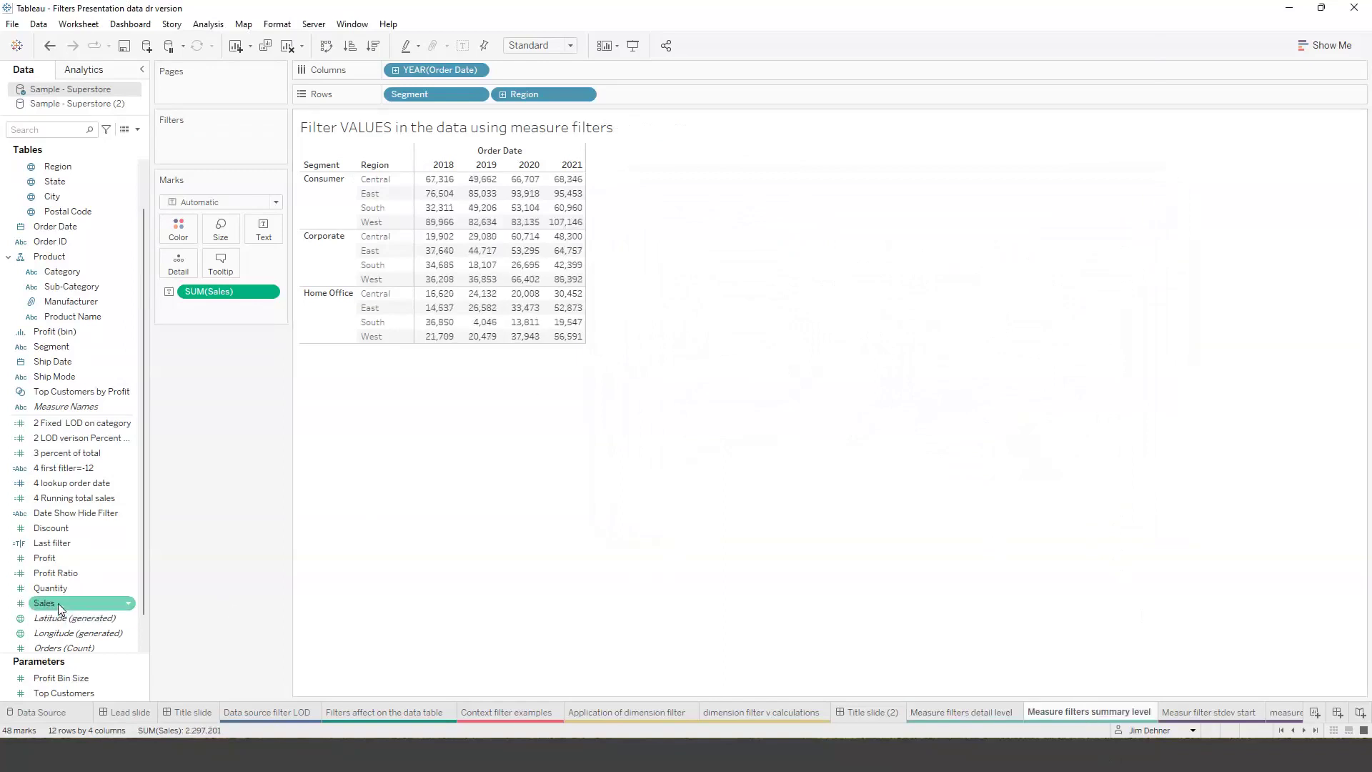
pyautogui.moveTo(58, 603); pyautogui.dragTo(208, 139)
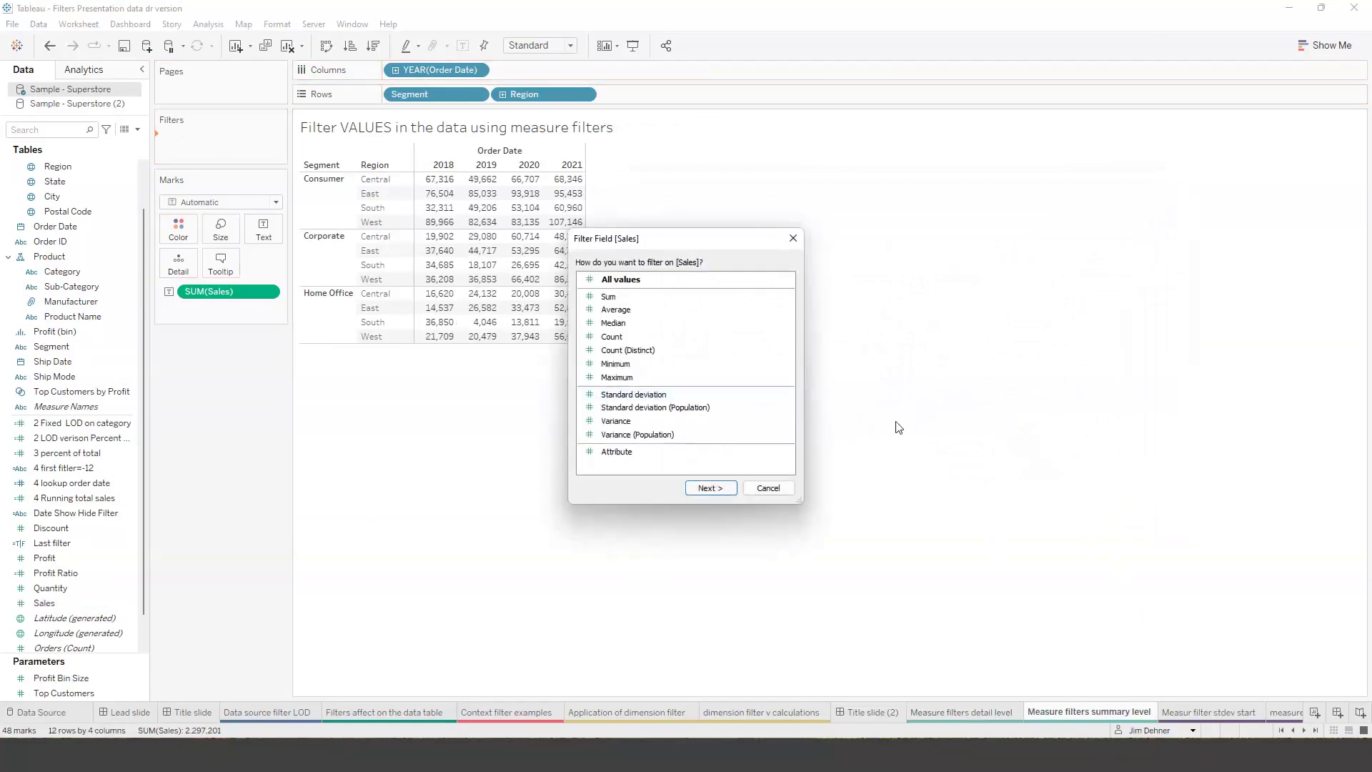
pyautogui.moveTo(677, 237); pyautogui.dragTo(806, 167)
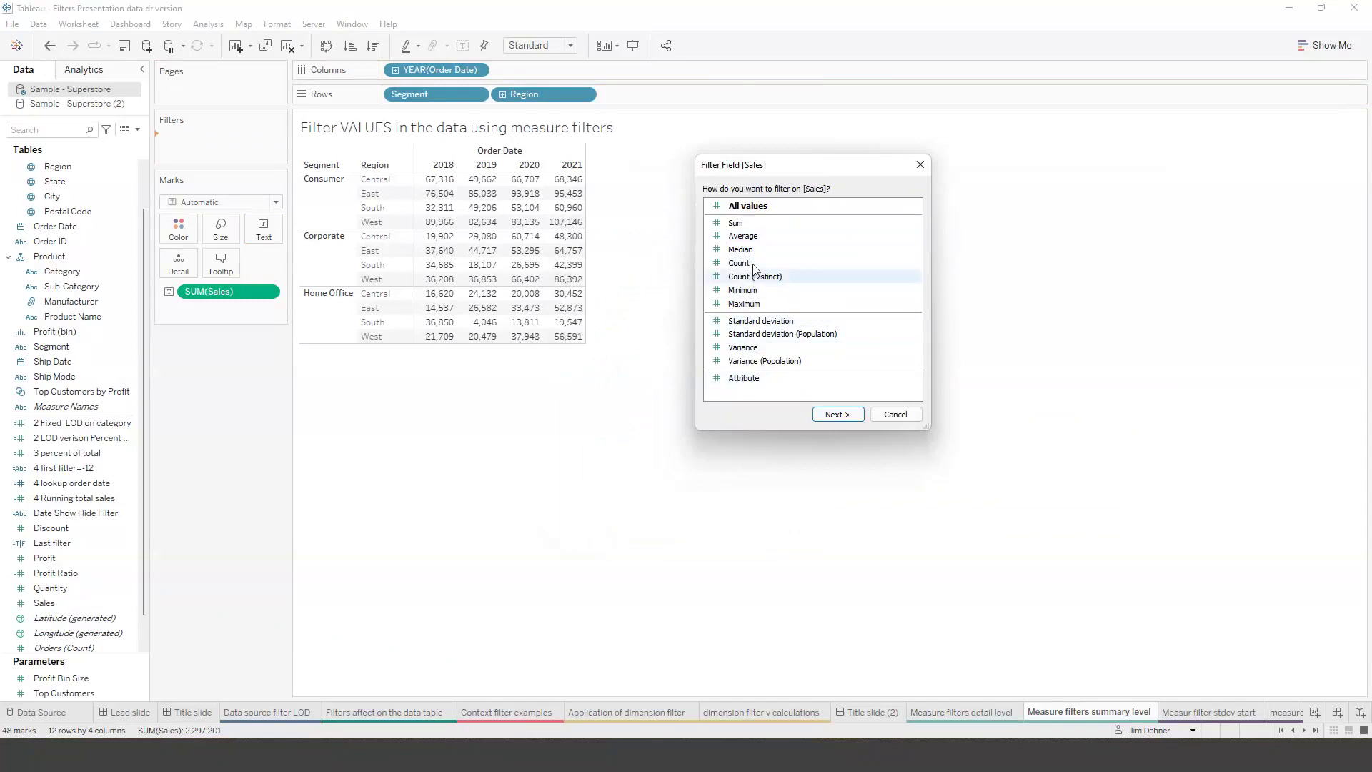
pyautogui.click(743, 223)
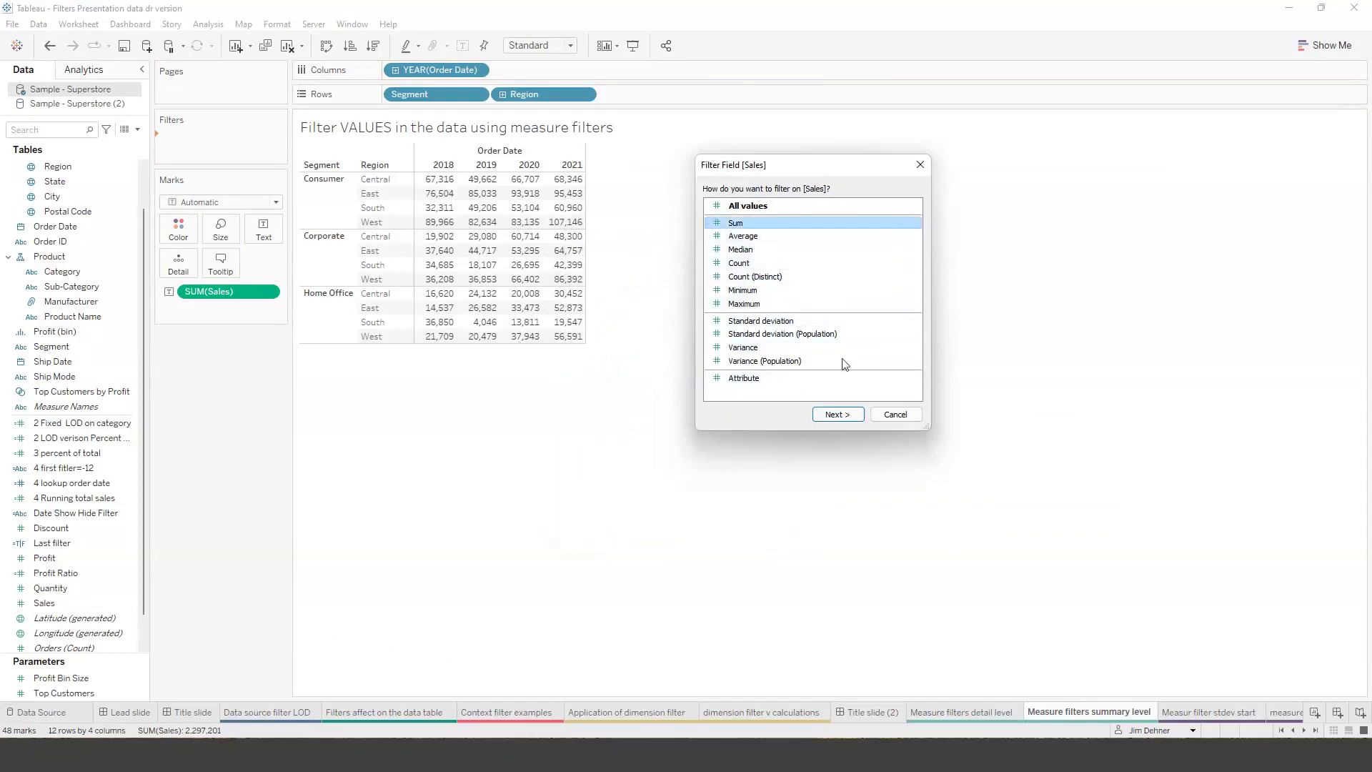
pyautogui.click(837, 414)
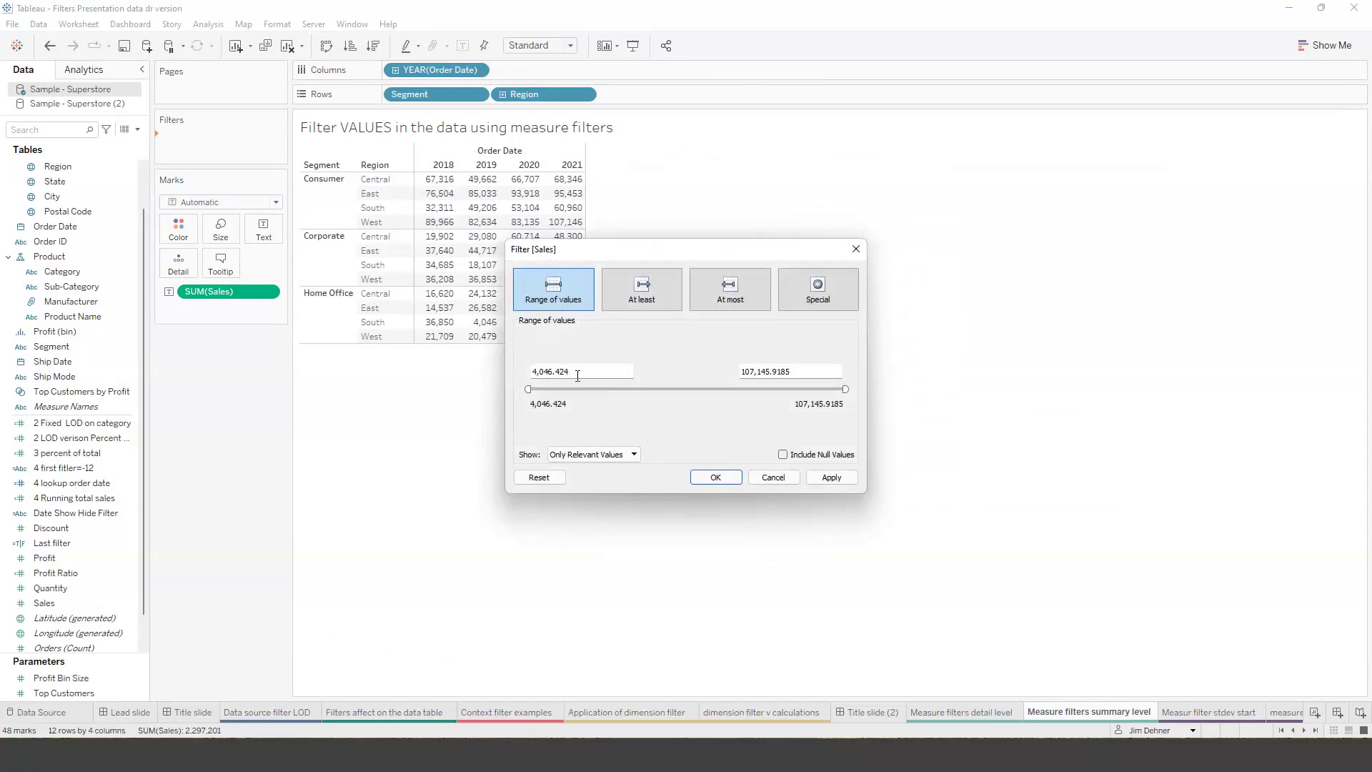
pyautogui.moveTo(680, 250); pyautogui.dragTo(914, 194)
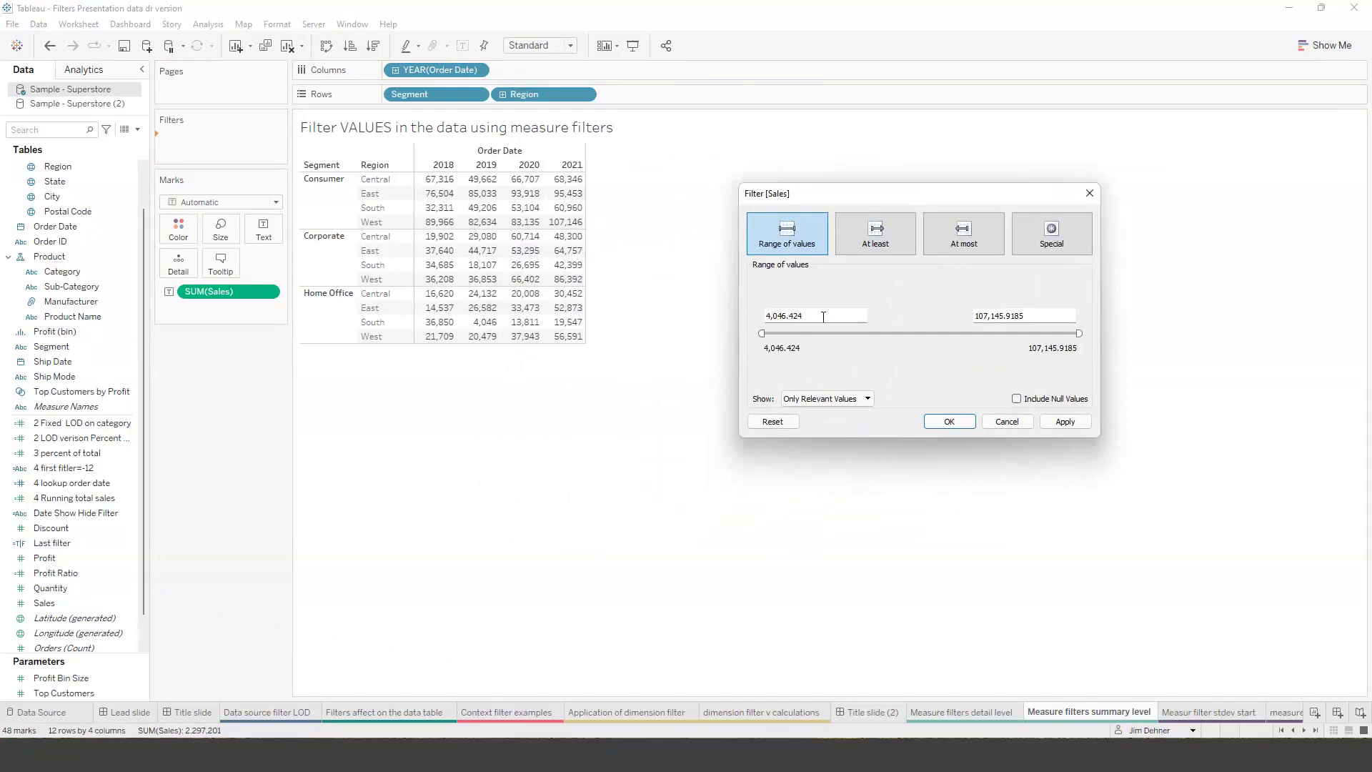
pyautogui.click(819, 316)
pyautogui.write('5000')
pyautogui.click(947, 423)
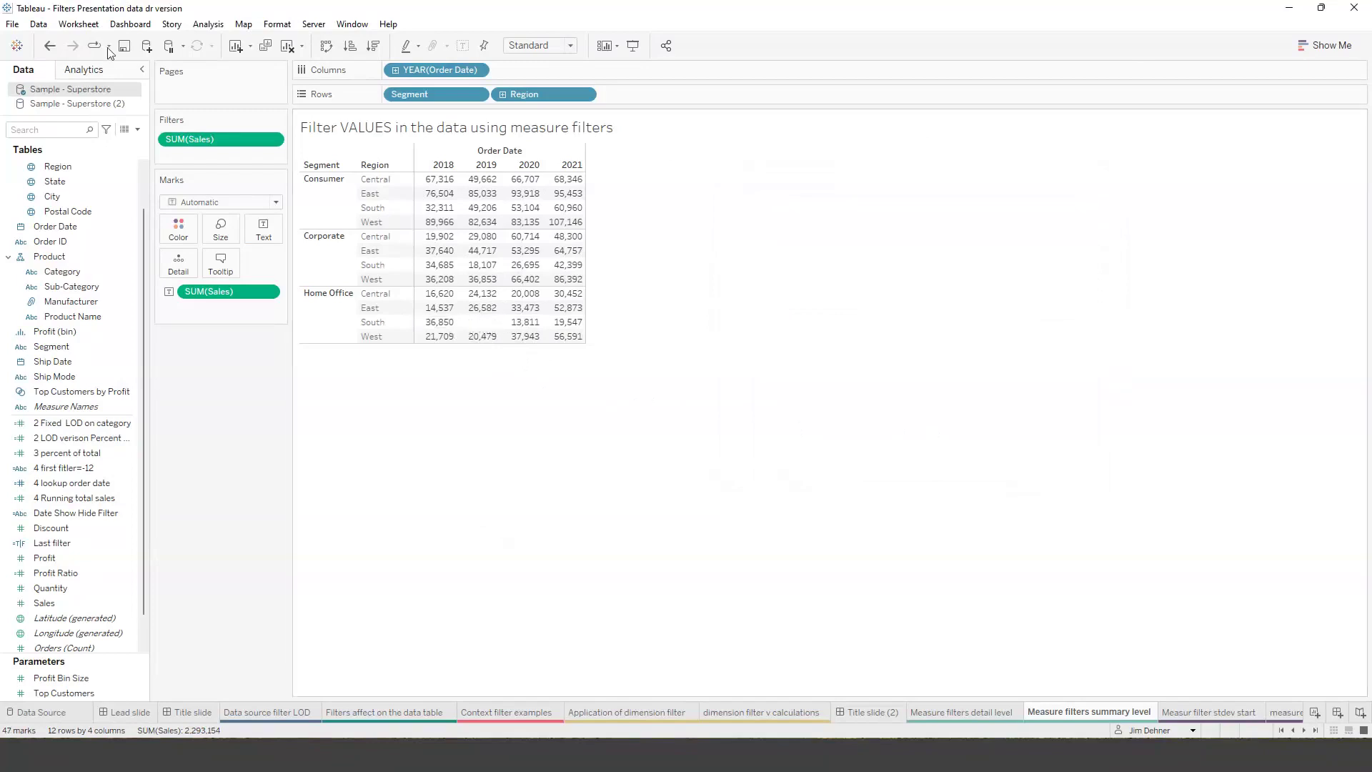
# Check the summary and full underlying data row counts of Measure filters summary level with the Sum of Sales filter applied
pyautogui.click(209, 26)
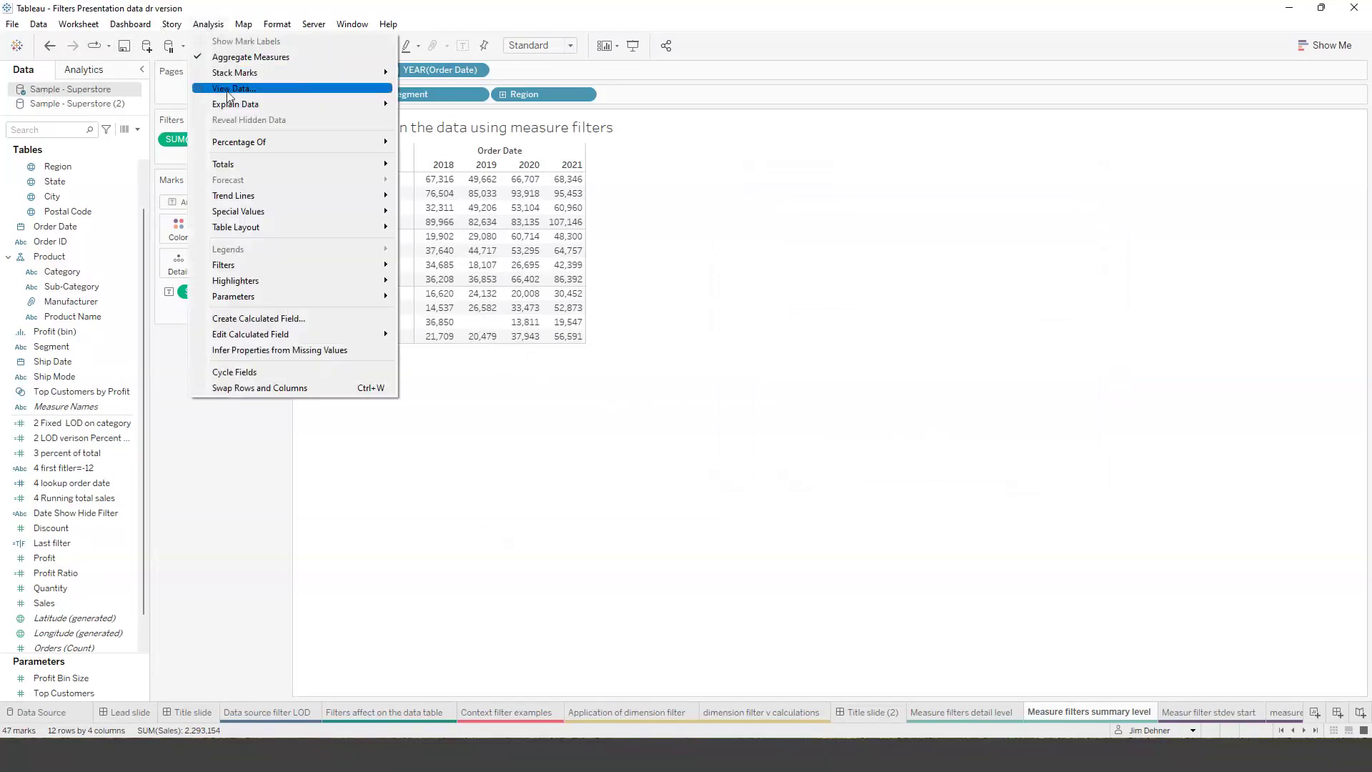
pyautogui.click(229, 90)
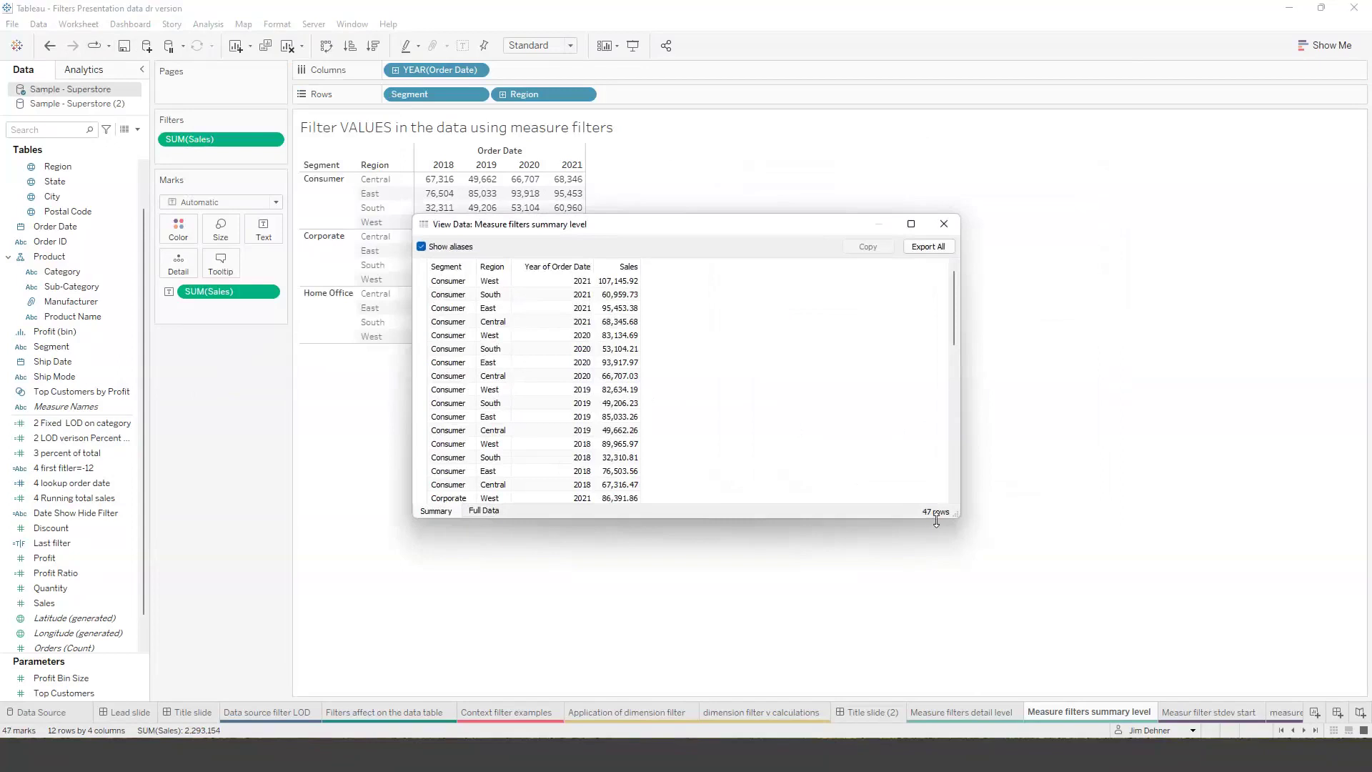
pyautogui.moveTo(747, 225); pyautogui.dragTo(975, 159)
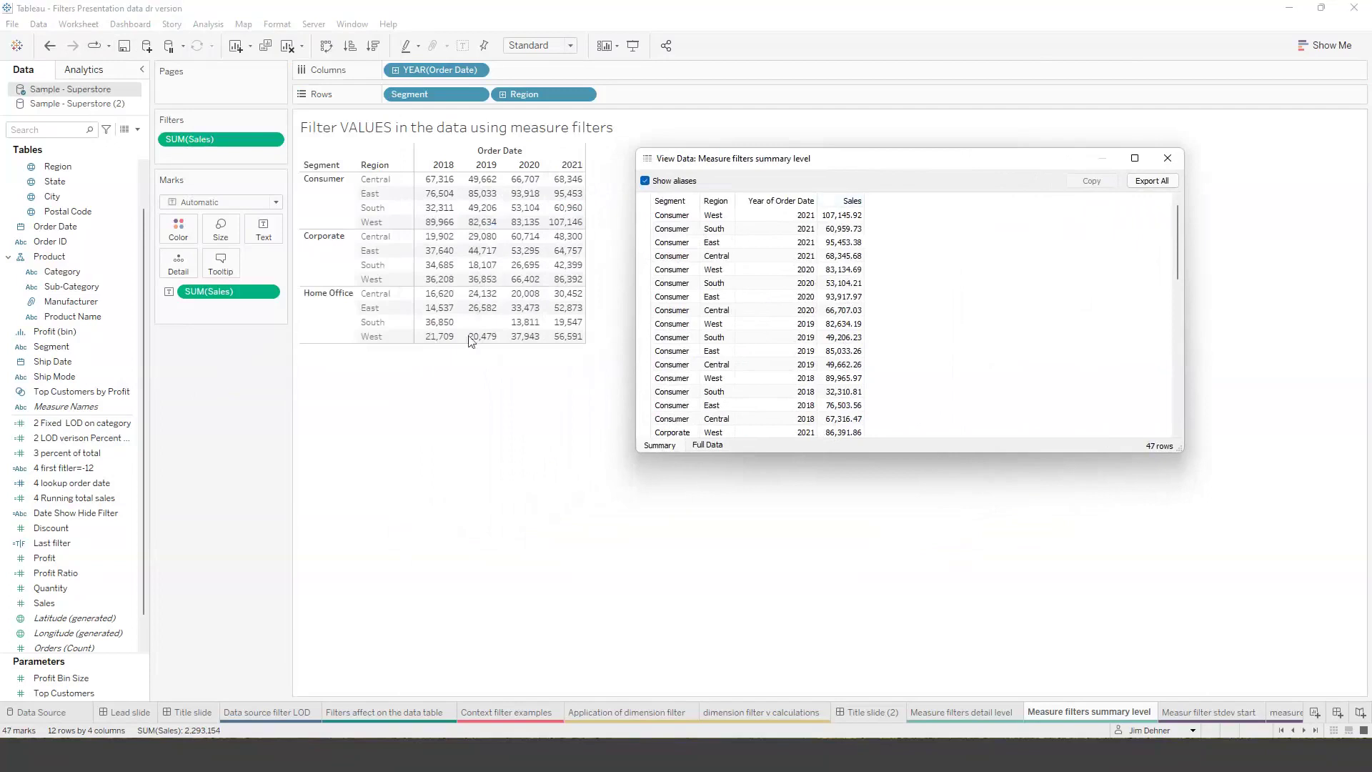
pyautogui.click(709, 445)
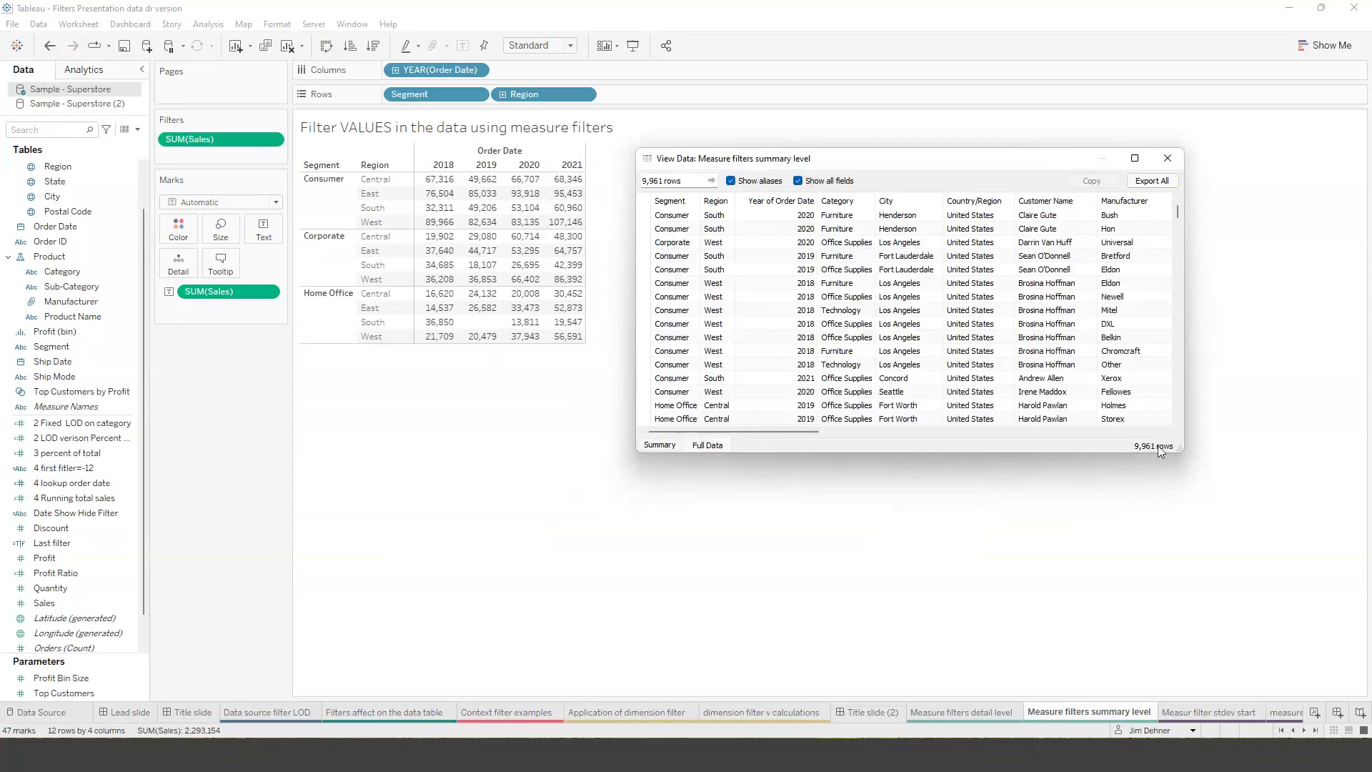
pyautogui.click(1168, 159)
# Show the Sum of Sales filter control on Measure filters summary level and set its range minimum to 25000
pyautogui.rightClick(206, 139)
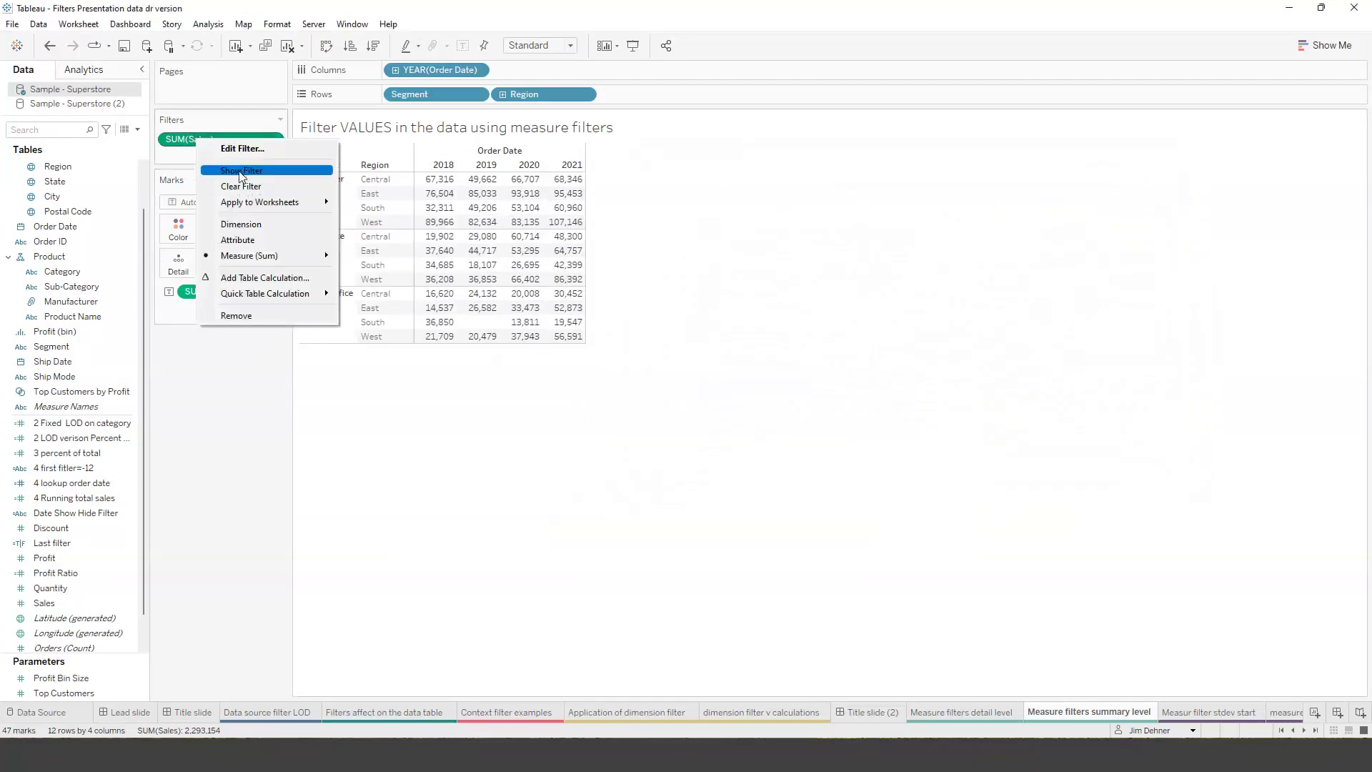
pyautogui.click(241, 172)
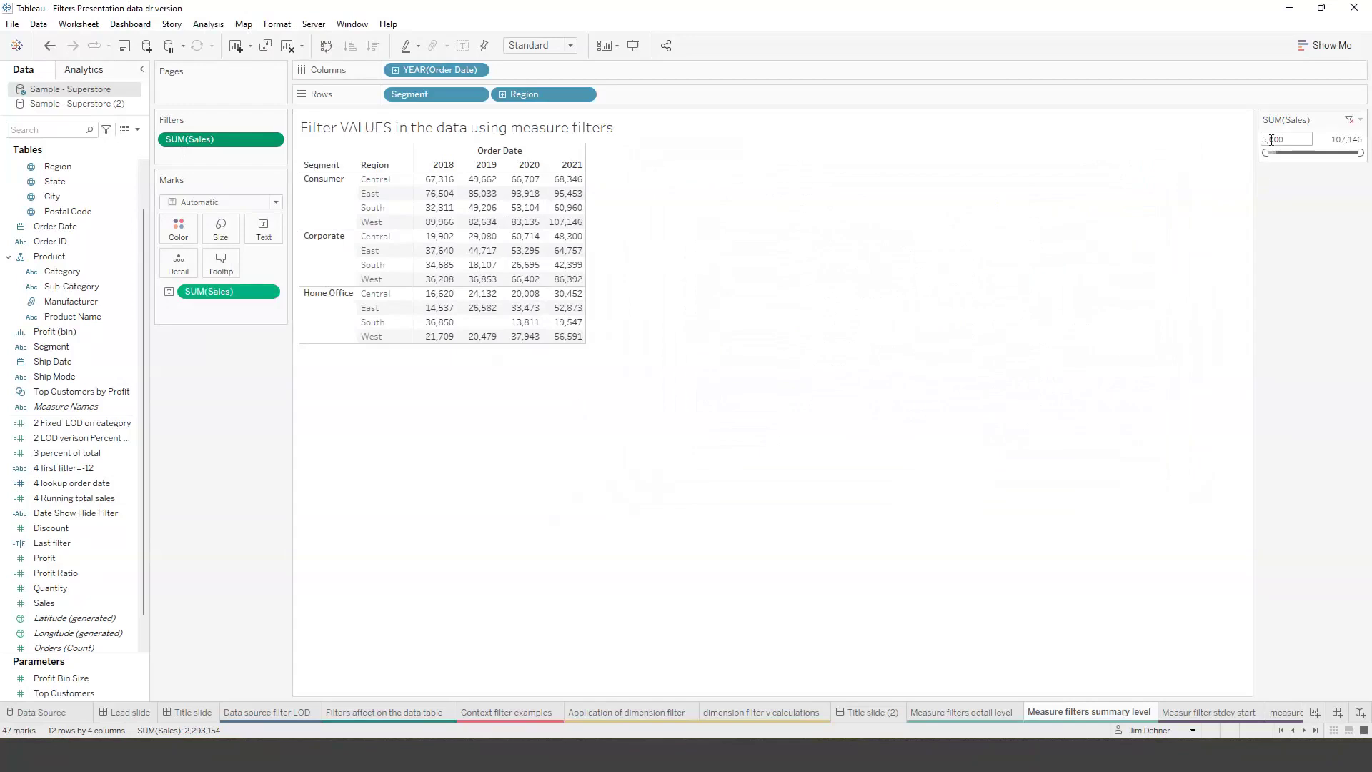
pyautogui.click(1269, 140)
pyautogui.write('25000')
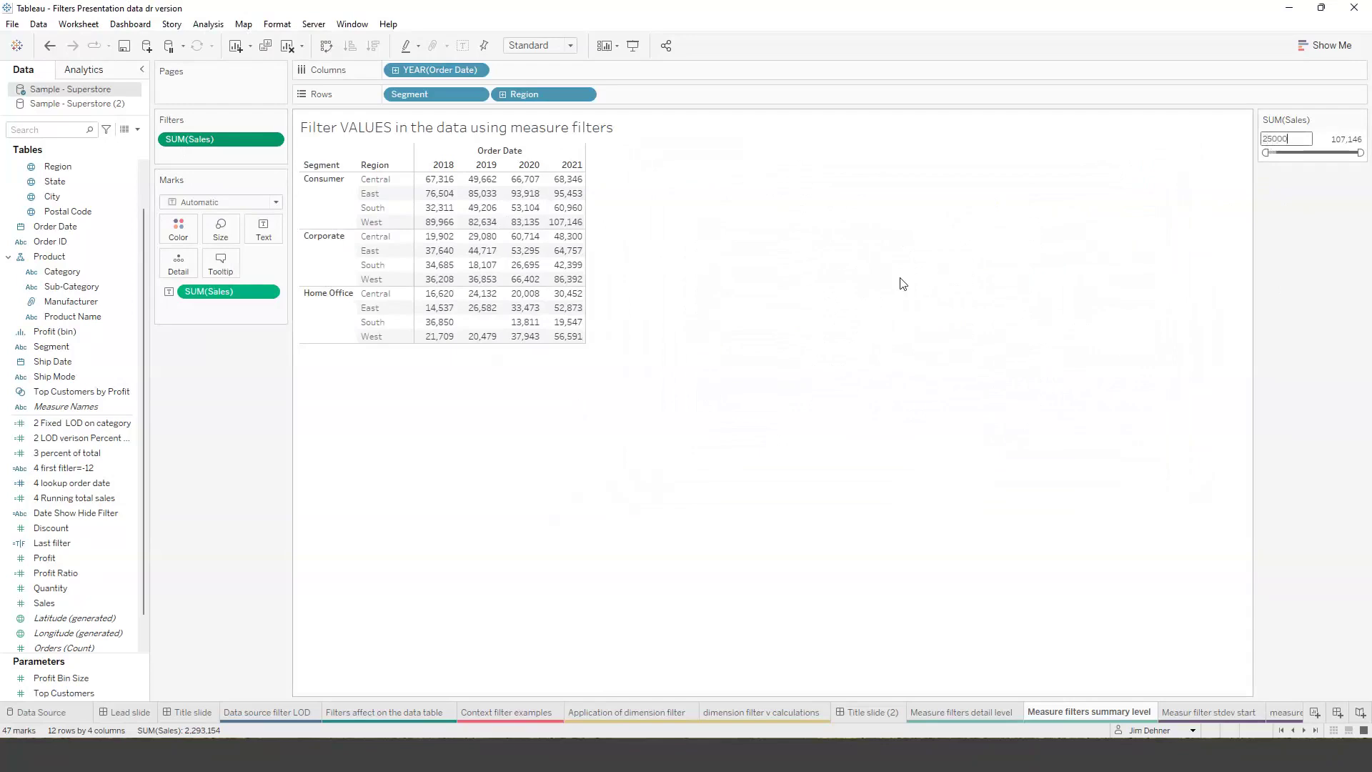
pyautogui.press('Return')
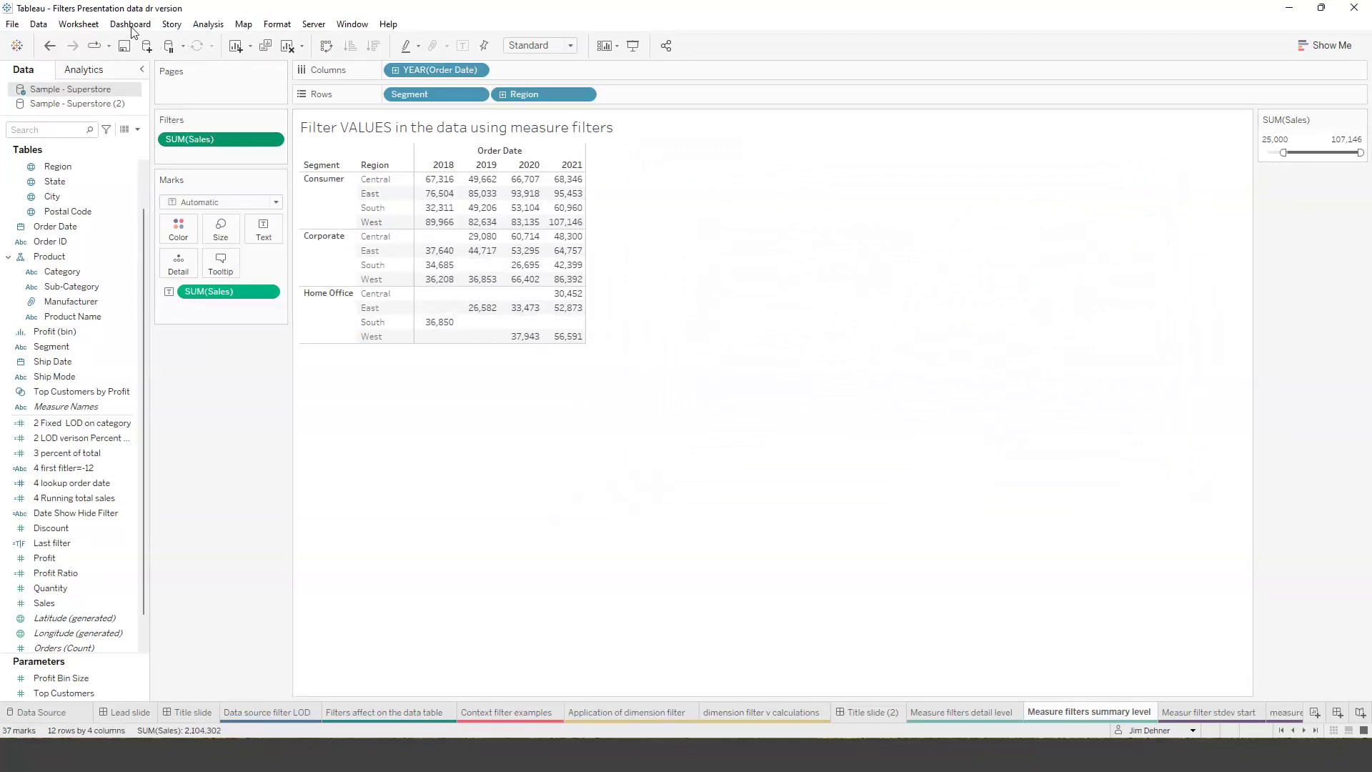
# Check the summary and full underlying data of Measure filters summary level with the raised Sum of Sales minimum
pyautogui.click(217, 27)
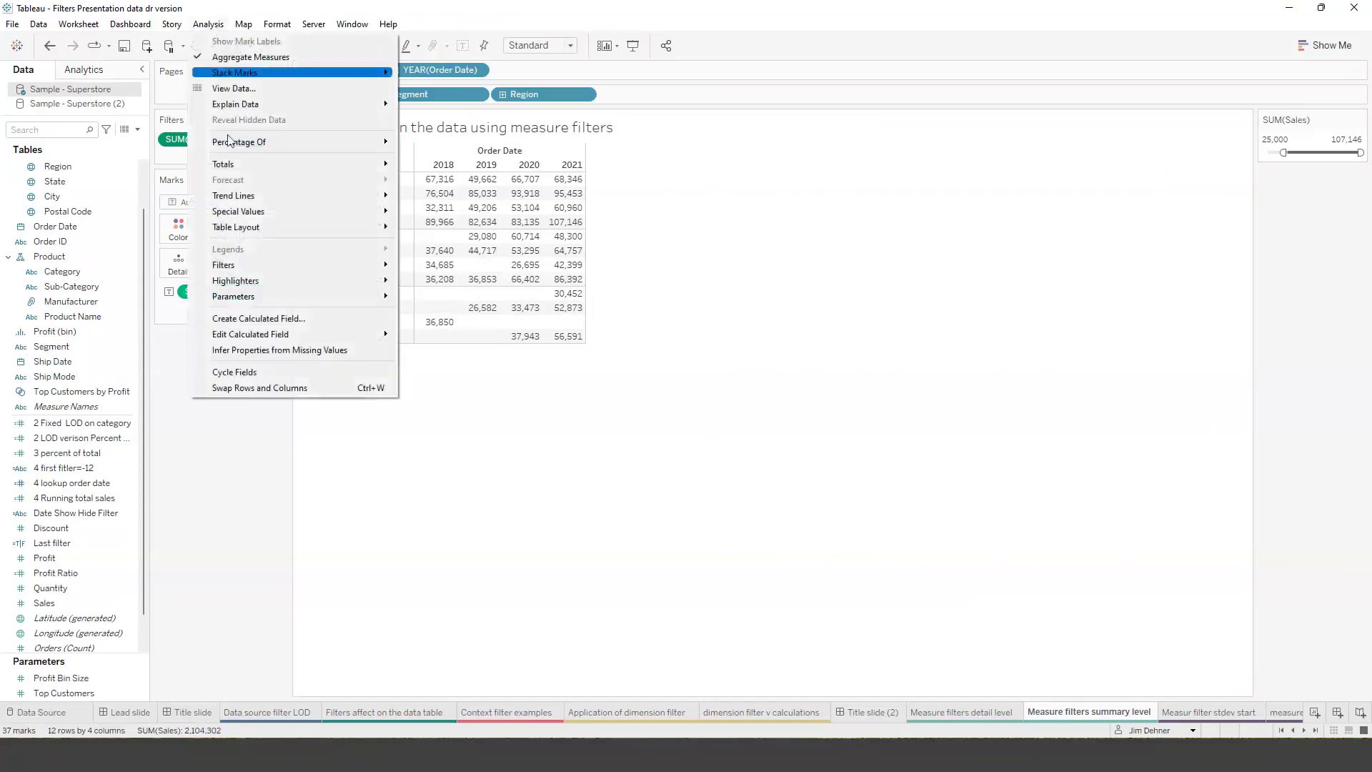
pyautogui.click(232, 90)
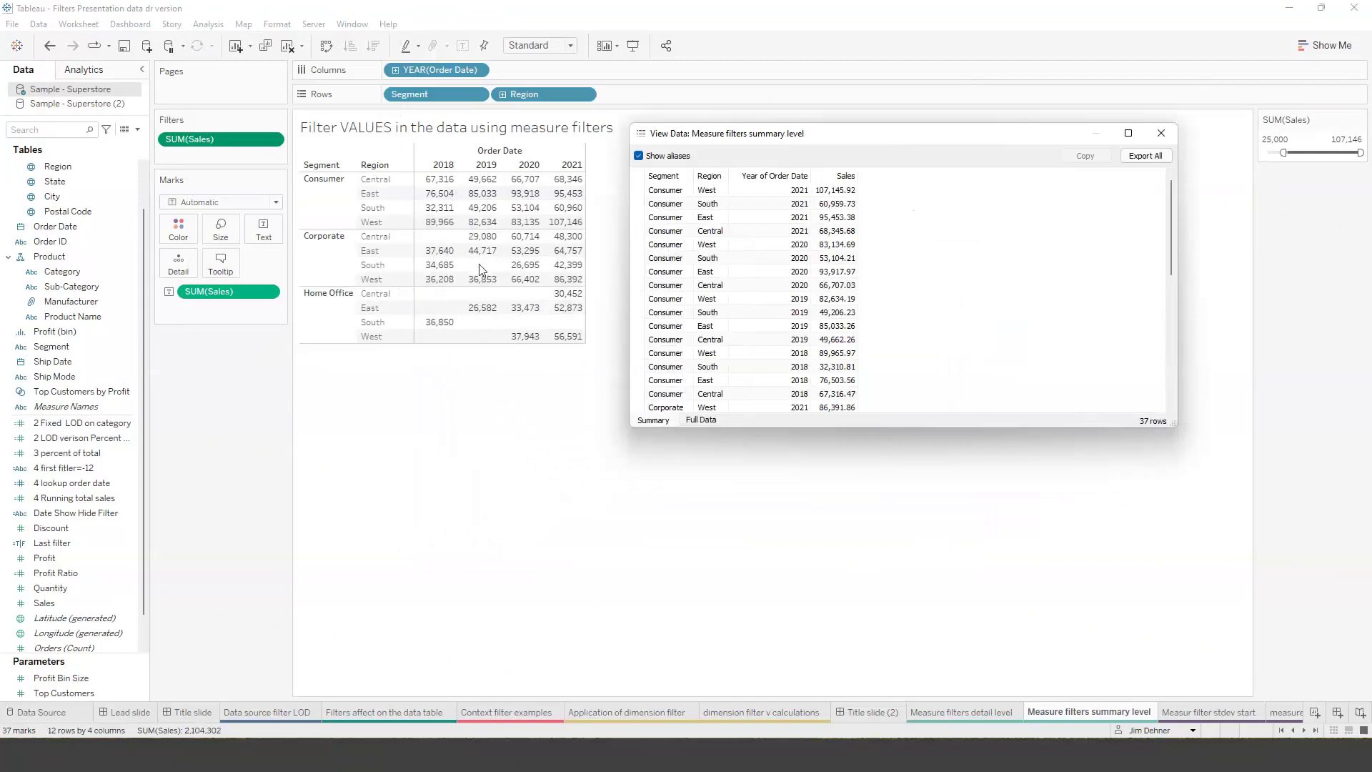
pyautogui.click(701, 419)
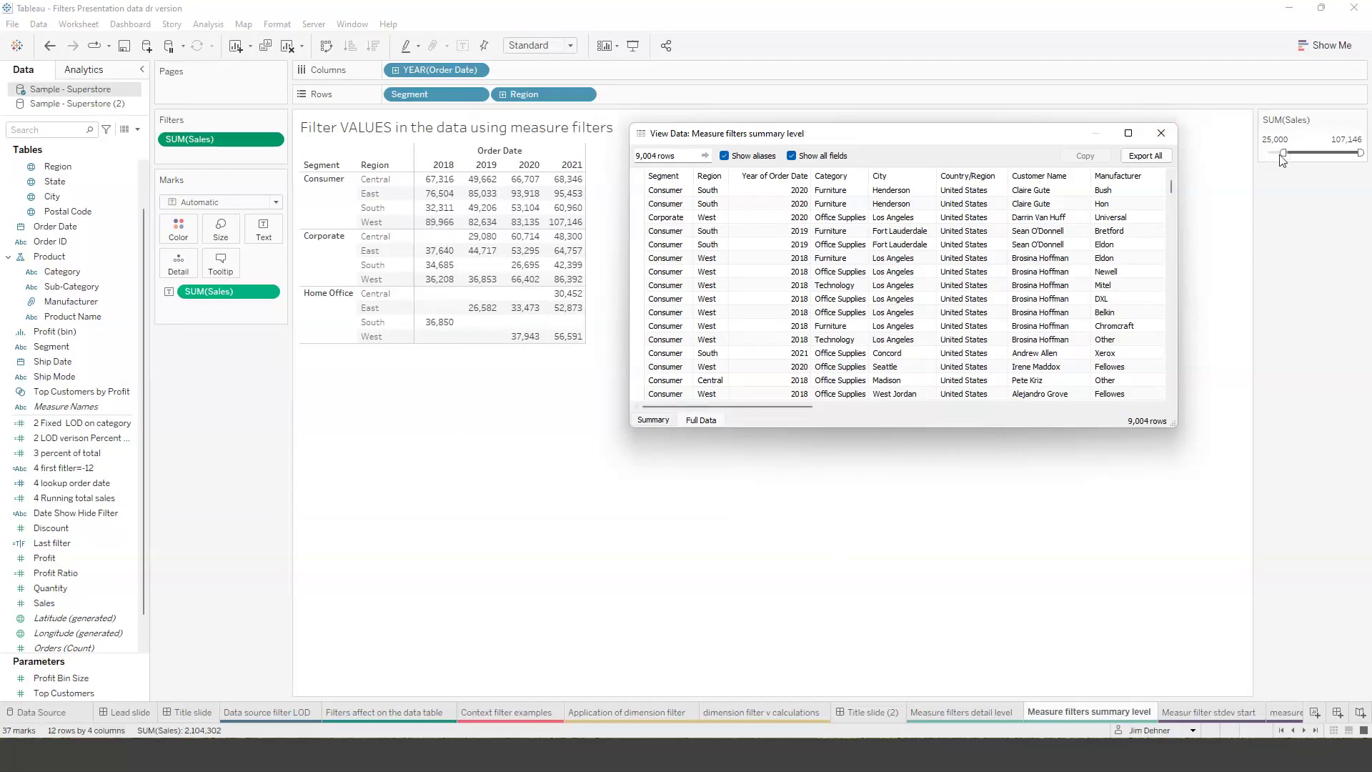
pyautogui.click(1161, 134)
# Add a Sales filter aggregated as Standard deviation to Measur filter stdev start, with a range minimum of 500
pyautogui.click(1204, 708)
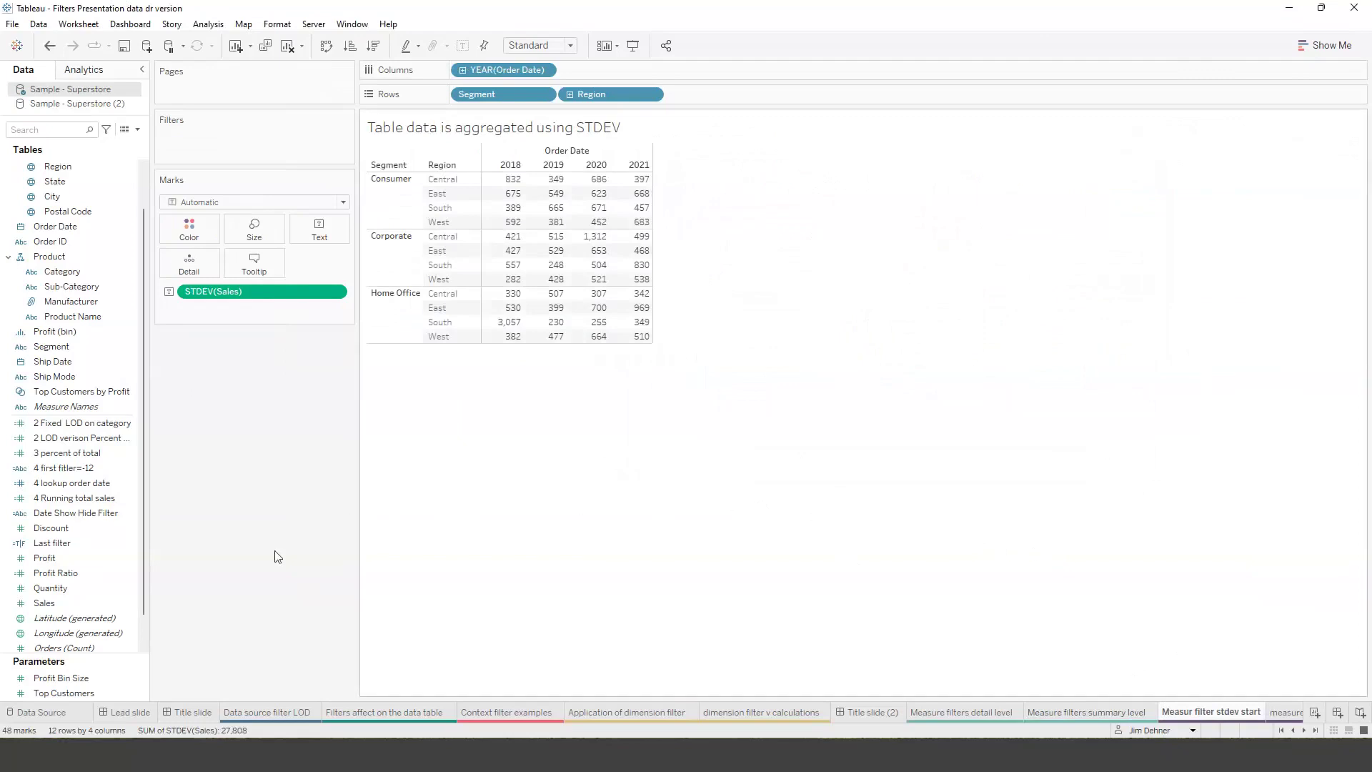
pyautogui.click(62, 604)
pyautogui.moveTo(67, 602); pyautogui.dragTo(243, 143)
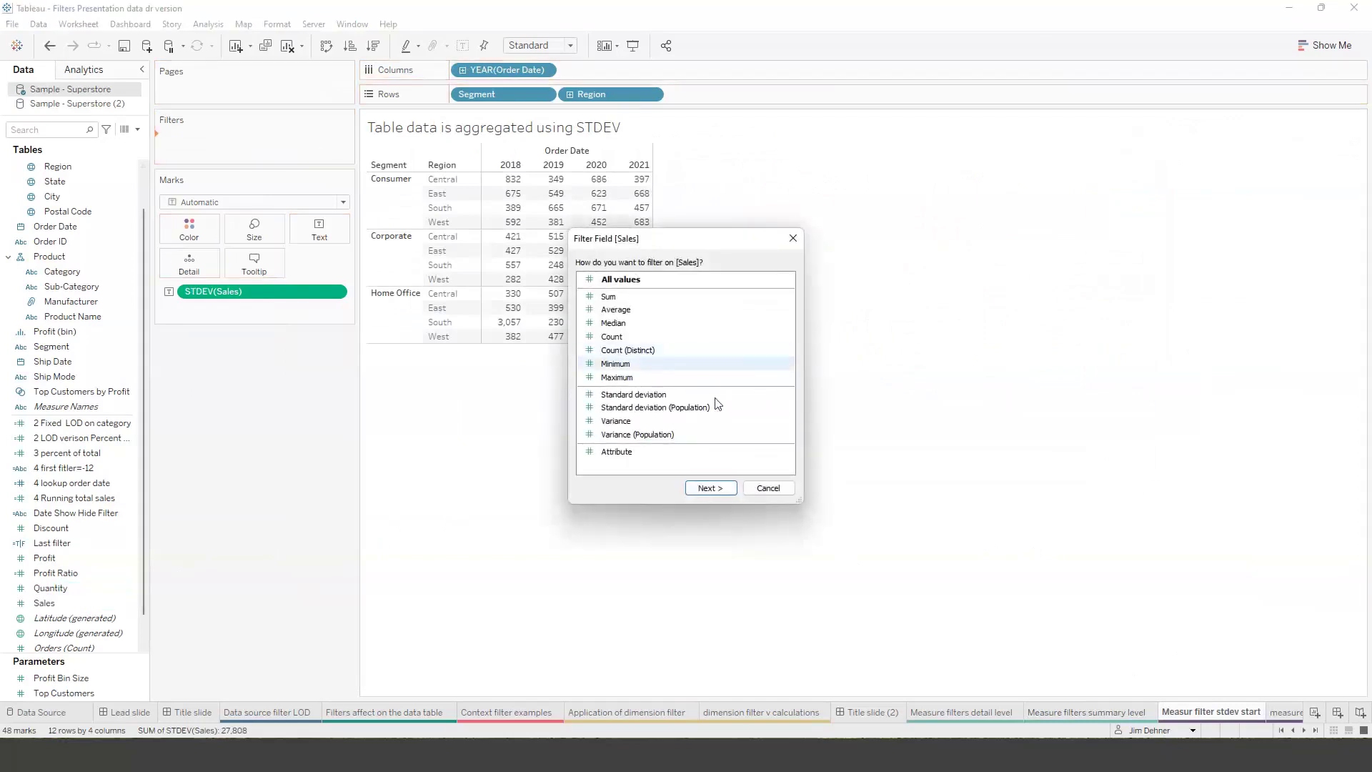
pyautogui.moveTo(722, 238); pyautogui.dragTo(884, 179)
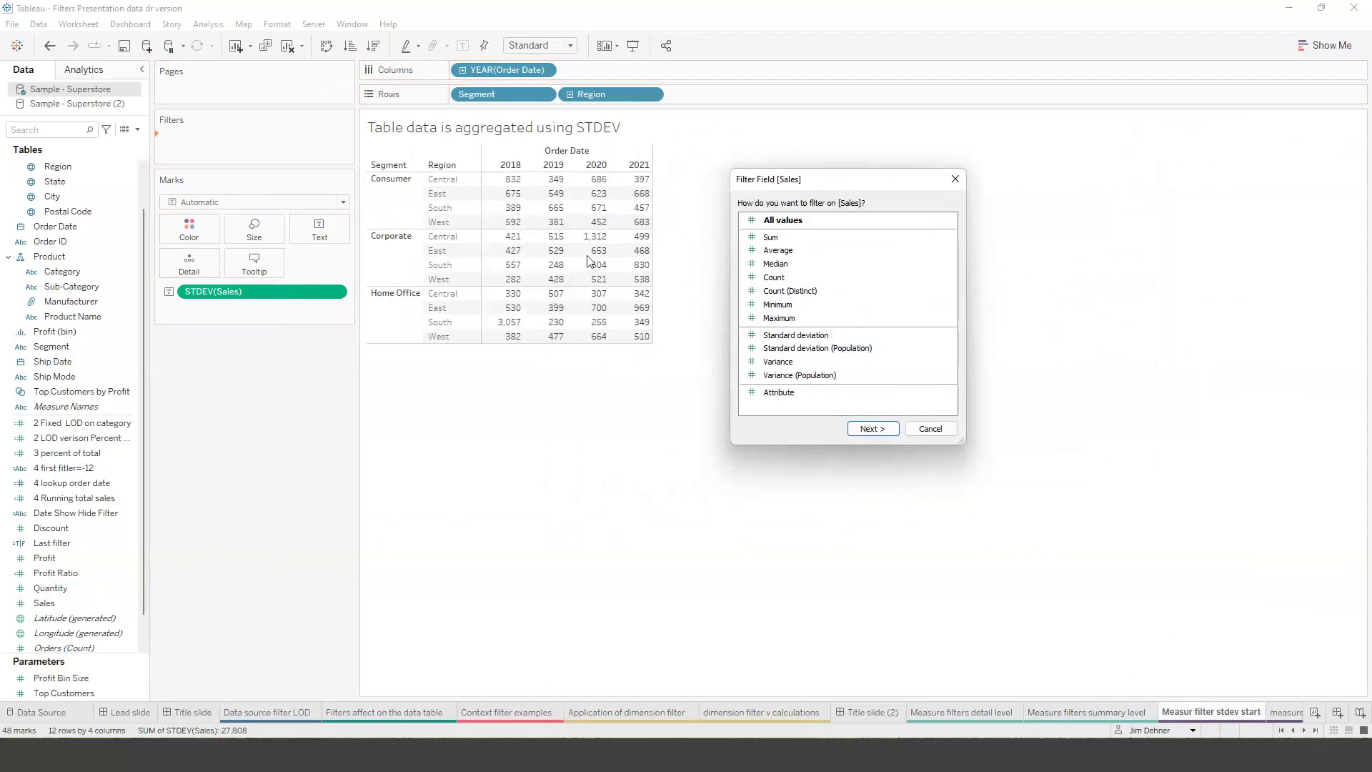
pyautogui.click(818, 337)
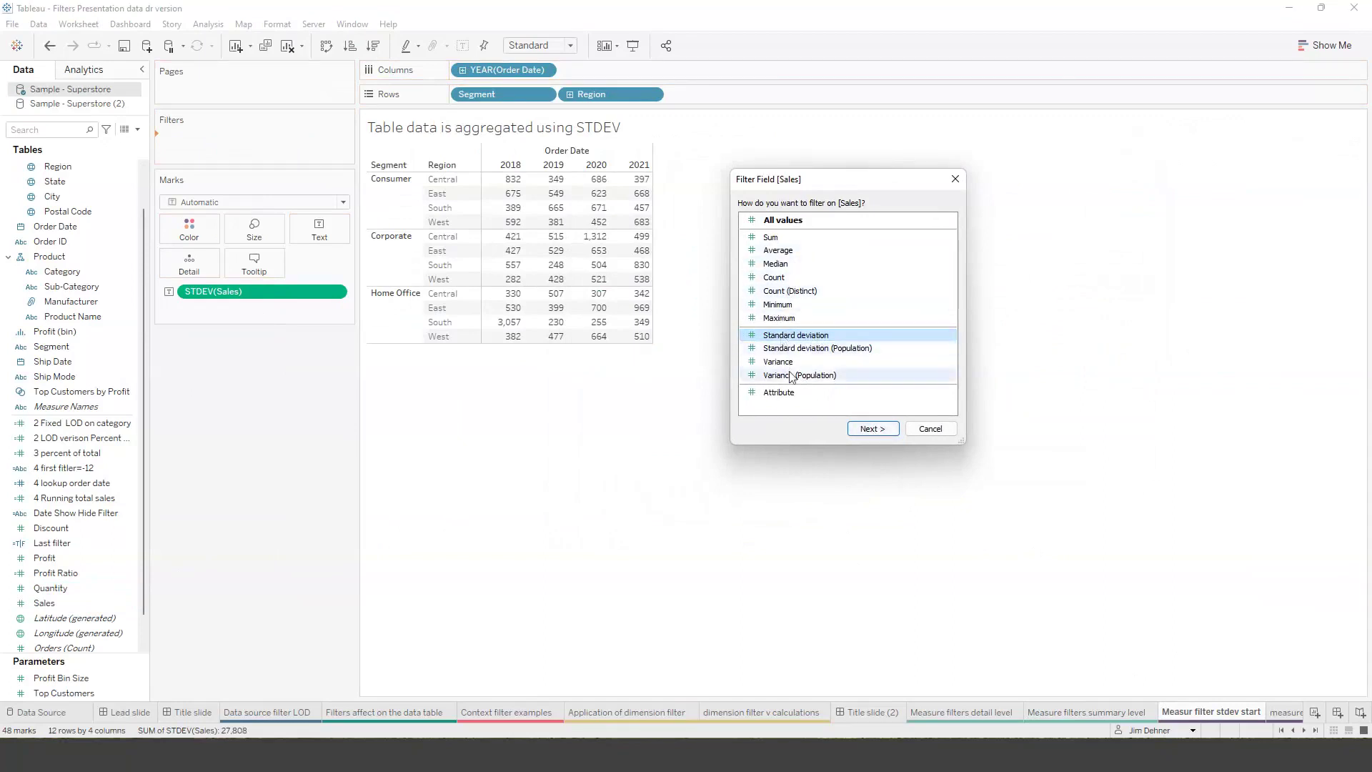
pyautogui.click(873, 432)
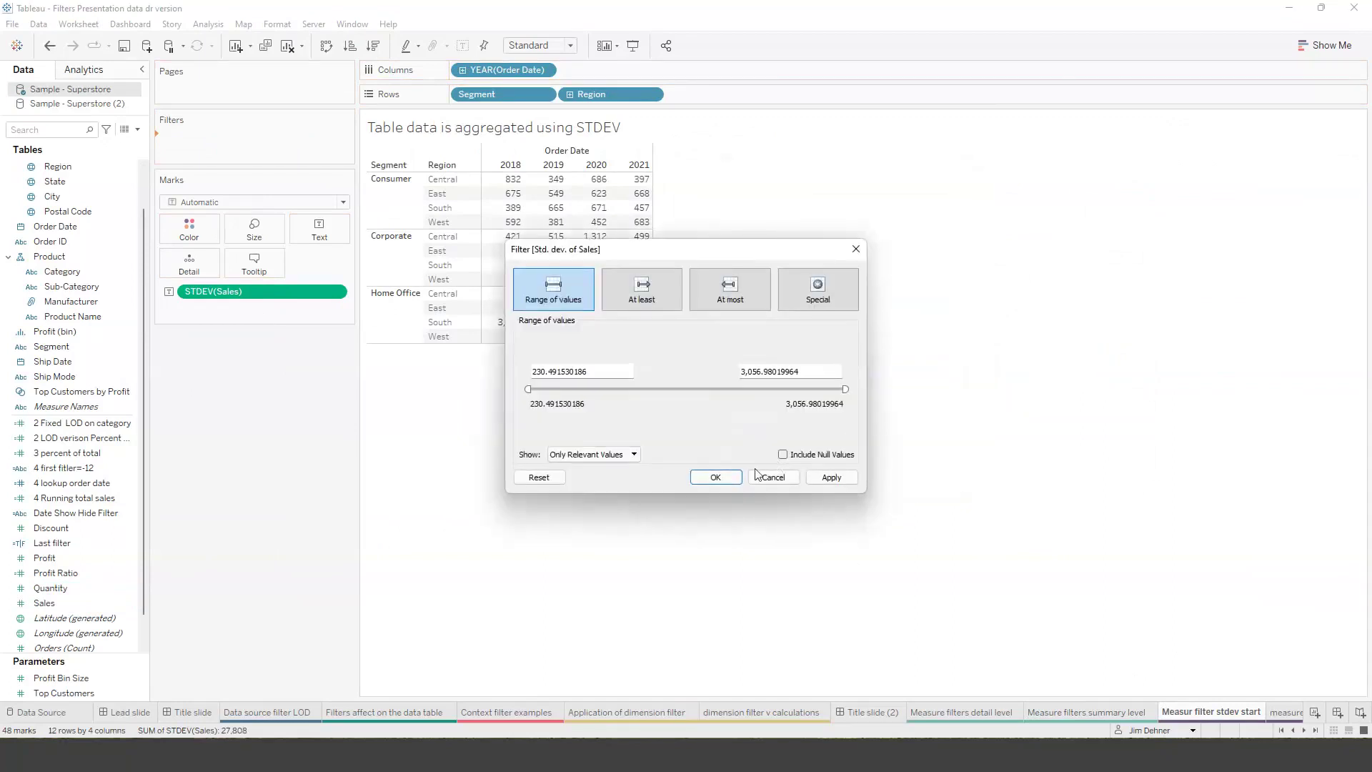
pyautogui.moveTo(702, 255); pyautogui.dragTo(915, 145)
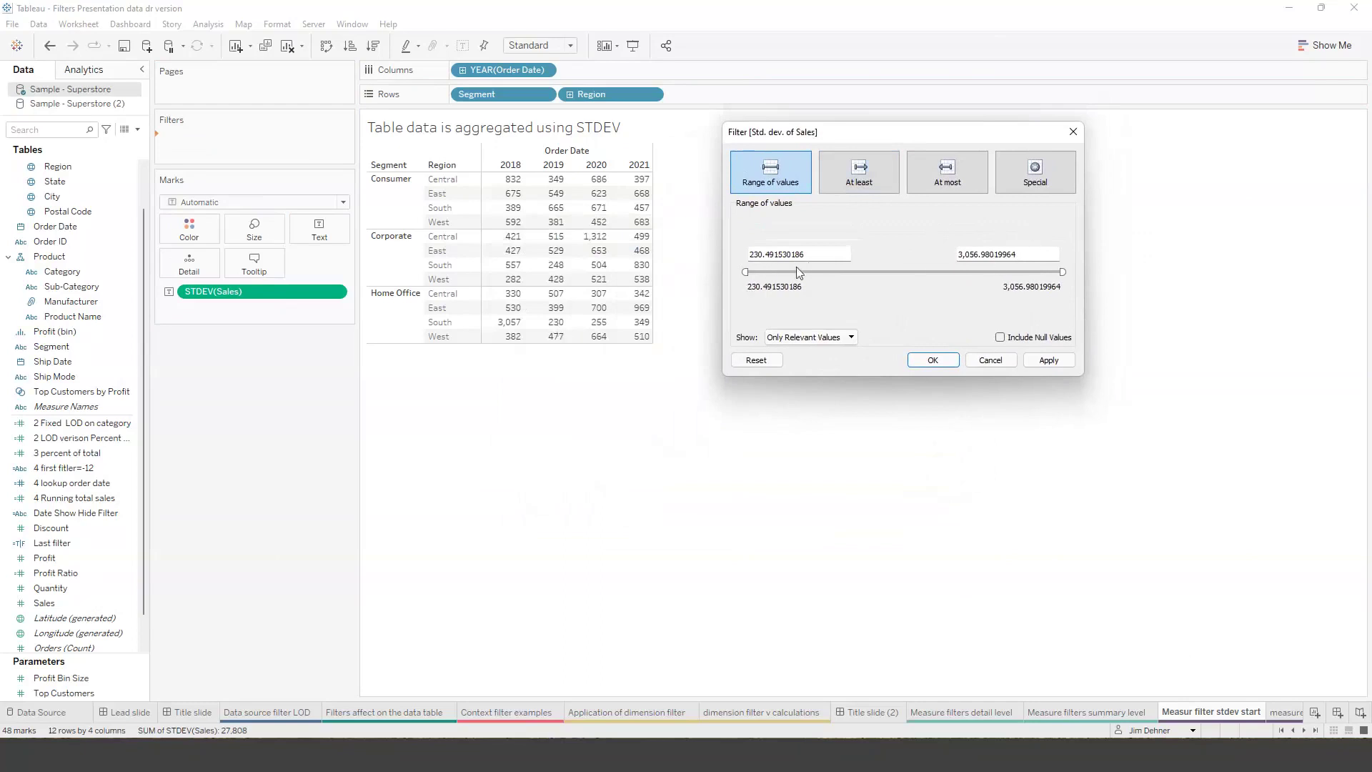
pyautogui.moveTo(814, 255); pyautogui.dragTo(674, 267)
pyautogui.write('500')
pyautogui.click(933, 361)
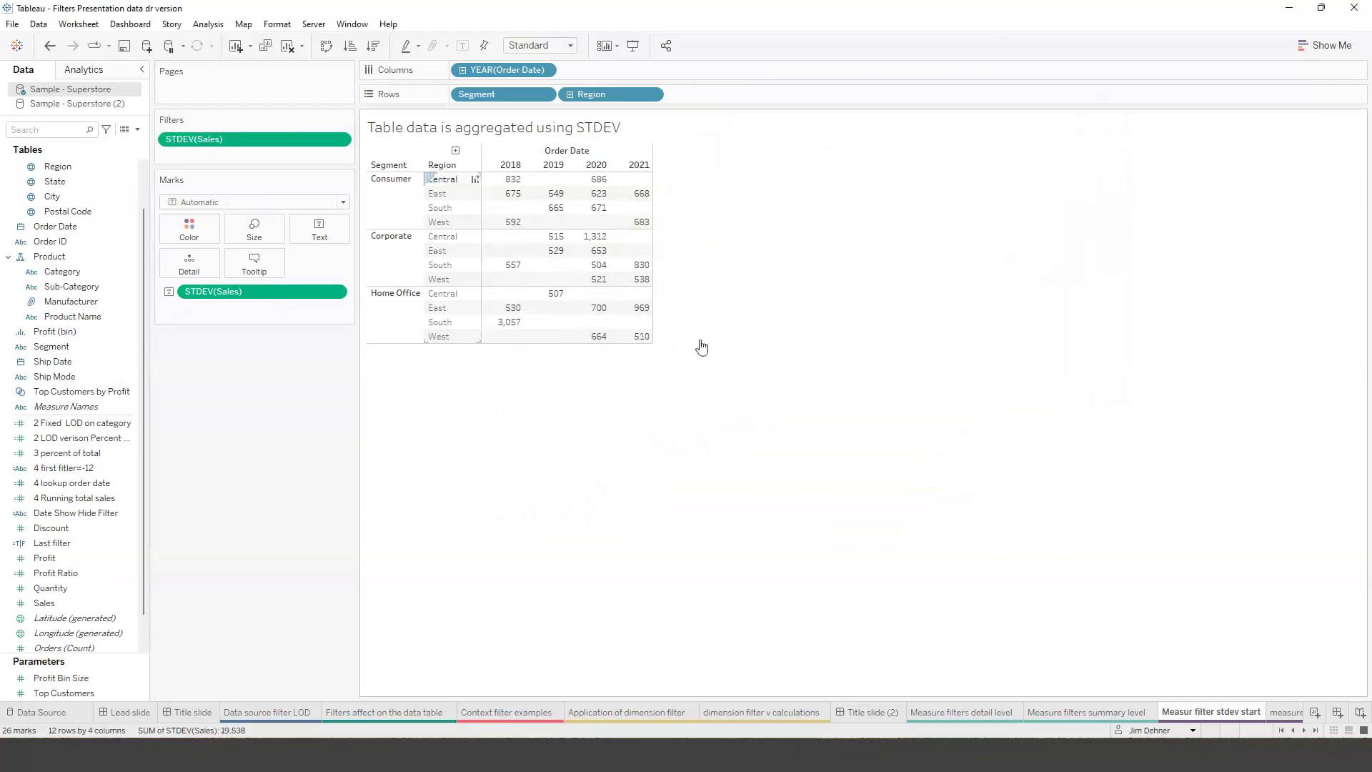
# Add the sum of Sales to the table for comparison with the standard deviation, and remove it again
pyautogui.doubleClick(62, 605)
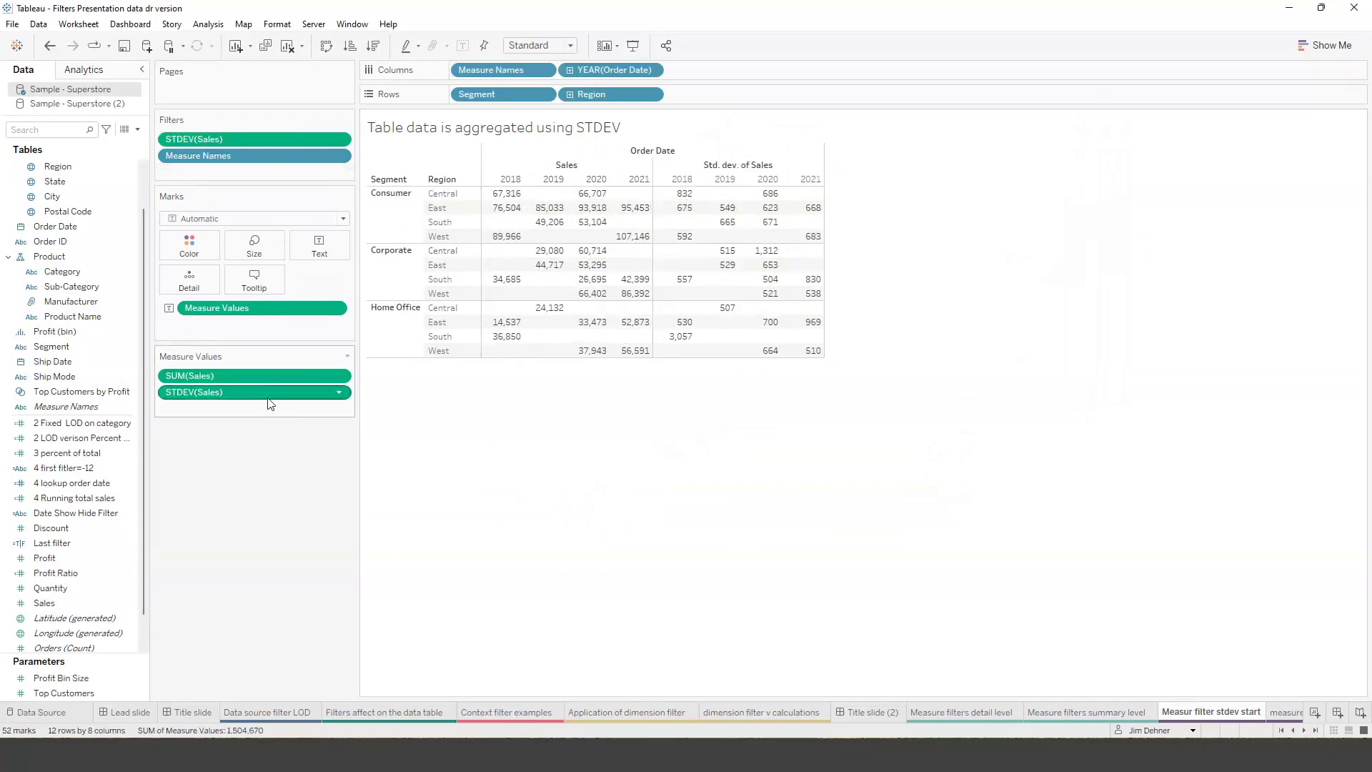
pyautogui.moveTo(259, 375); pyautogui.dragTo(71, 505)
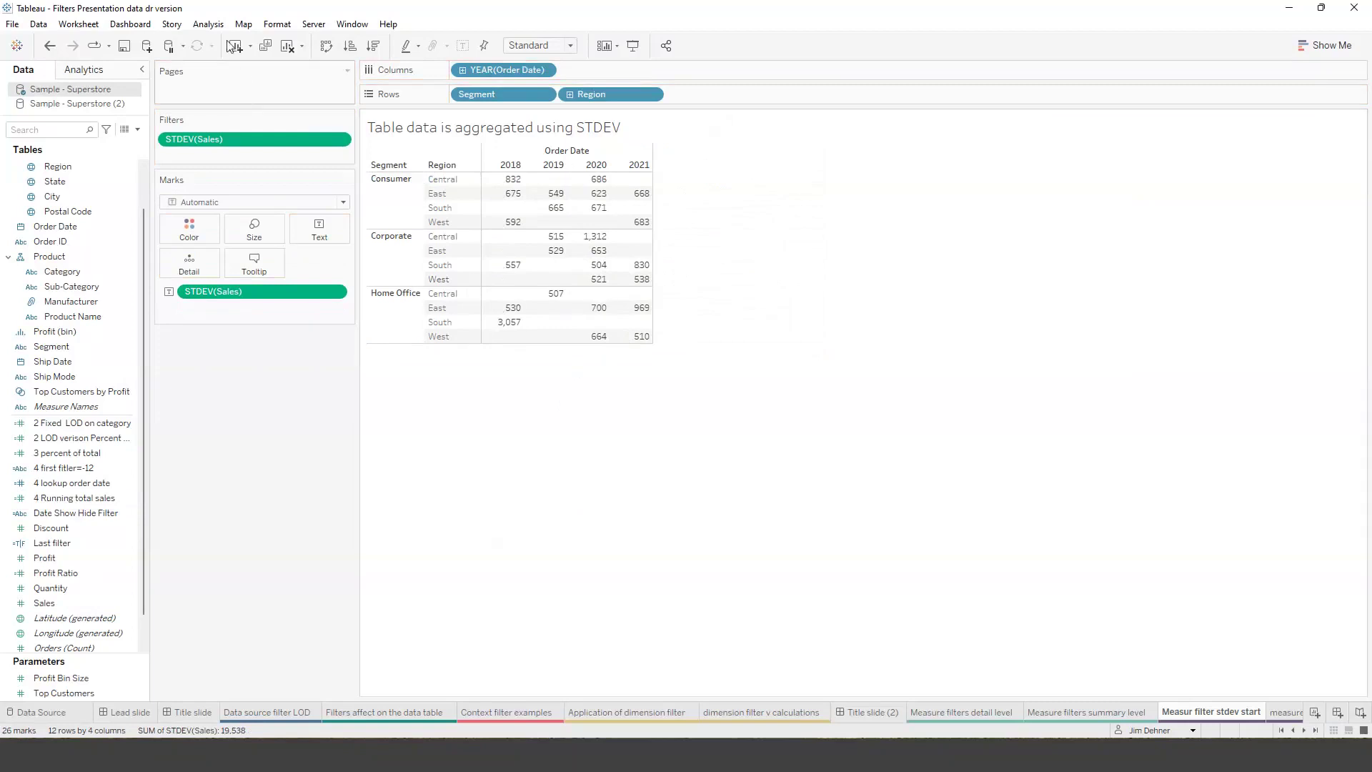
# Check the summary and full underlying data of Measur filter stdev start with the standard deviation filter applied
pyautogui.click(208, 24)
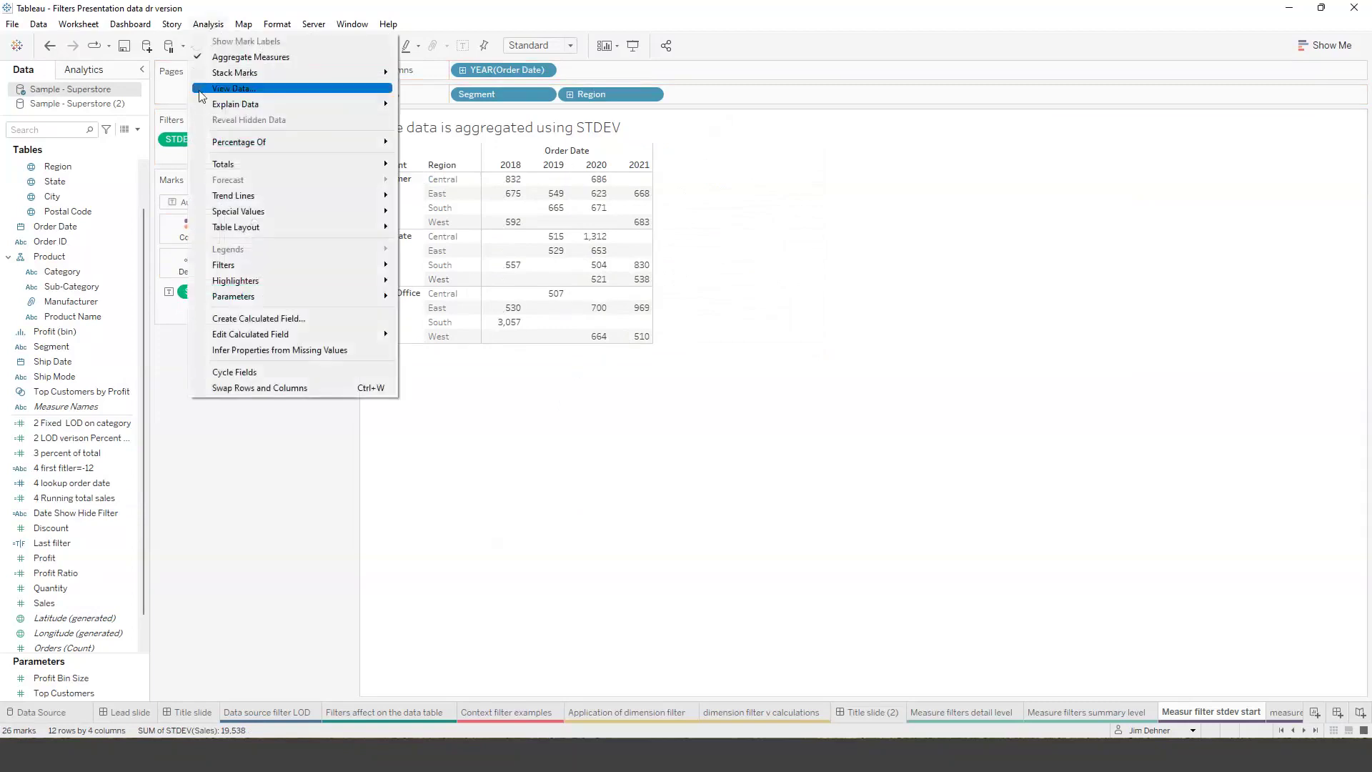
pyautogui.click(201, 90)
pyautogui.moveTo(680, 230); pyautogui.dragTo(989, 138)
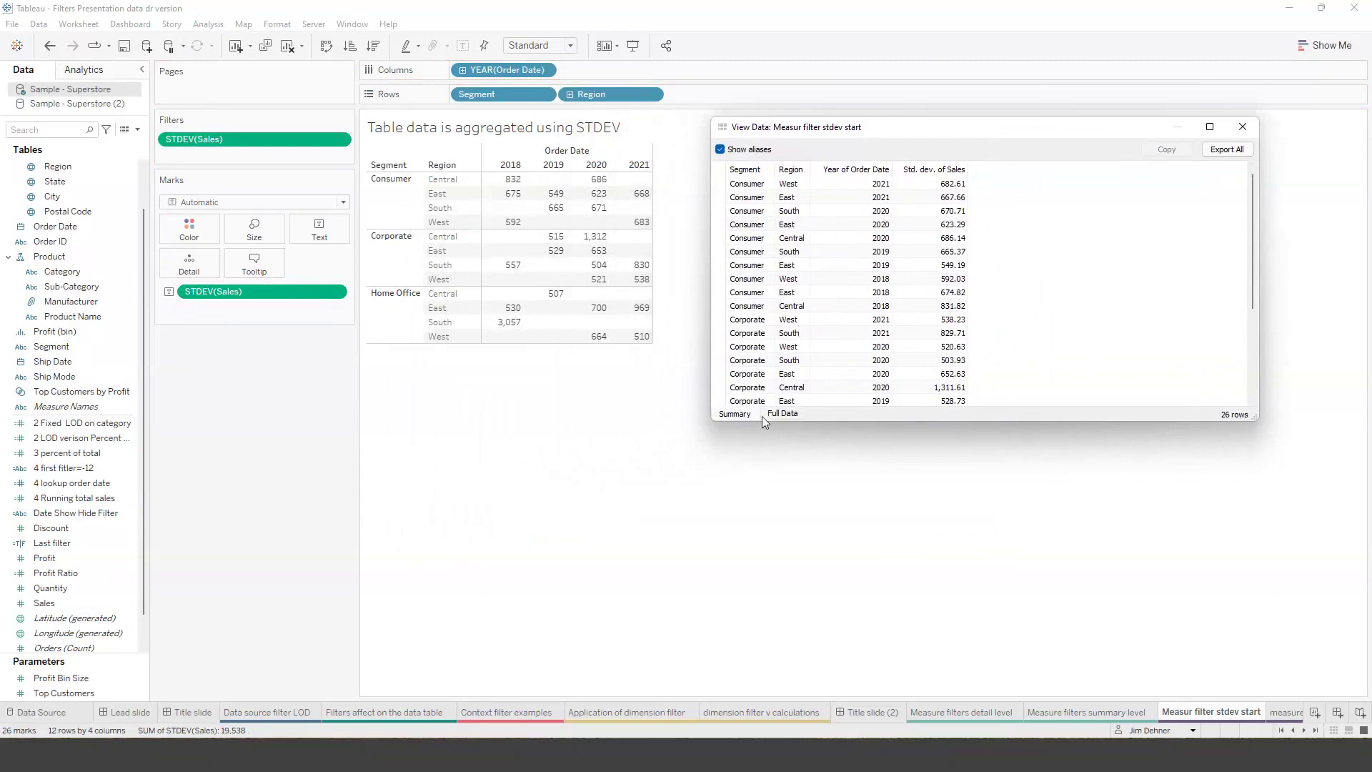
pyautogui.click(784, 415)
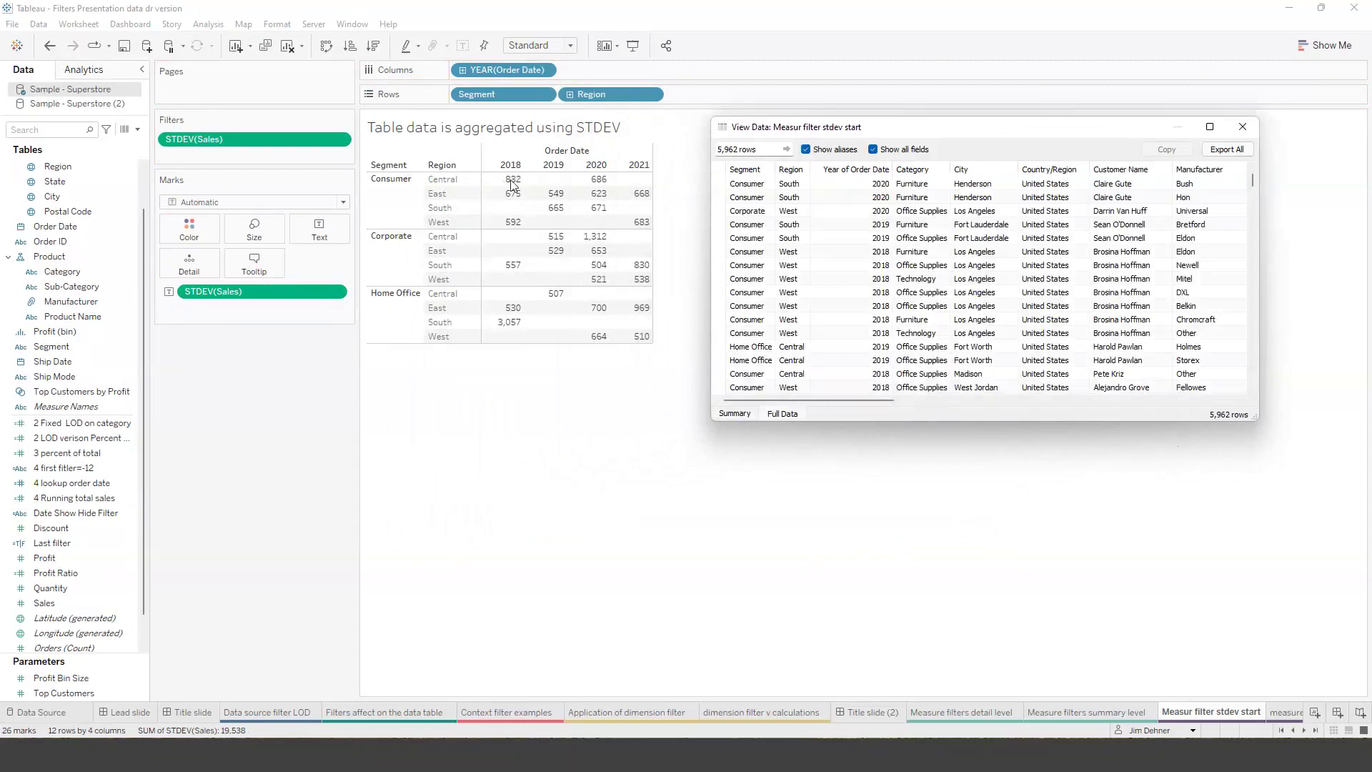
pyautogui.click(1244, 128)
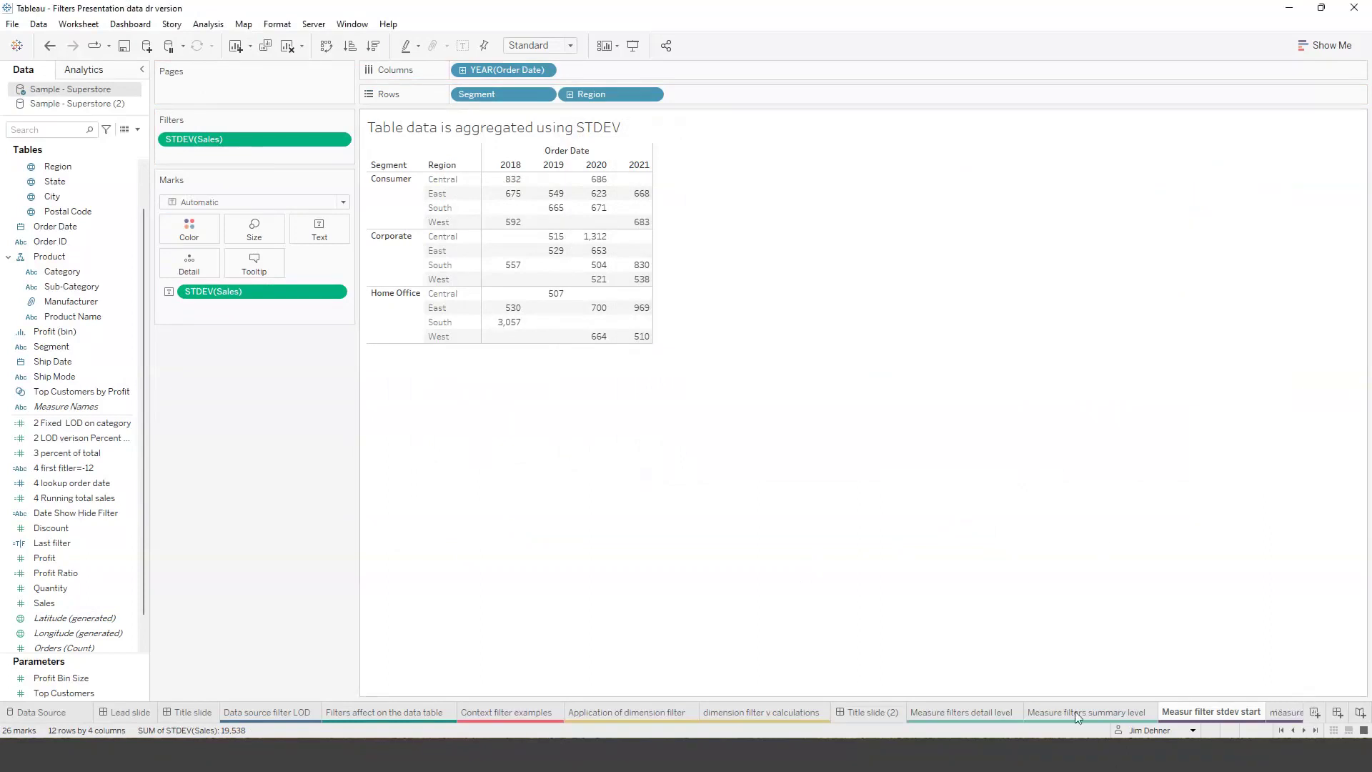
# Review where table calculation filters fall in the order of operations on Title slide (2), and reveal the remaining sheets
pyautogui.click(869, 713)
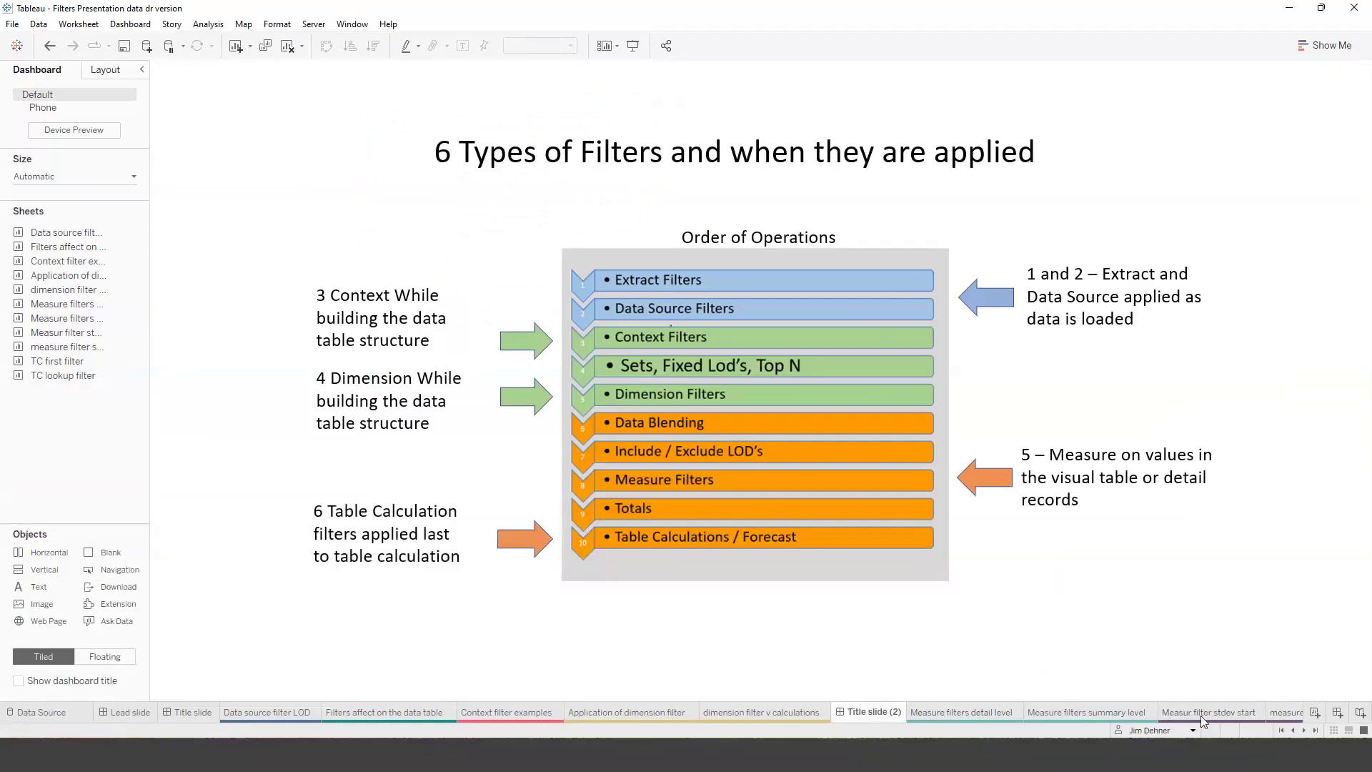
pyautogui.click(1305, 732)
pyautogui.click(1306, 732)
pyautogui.click(1306, 732)
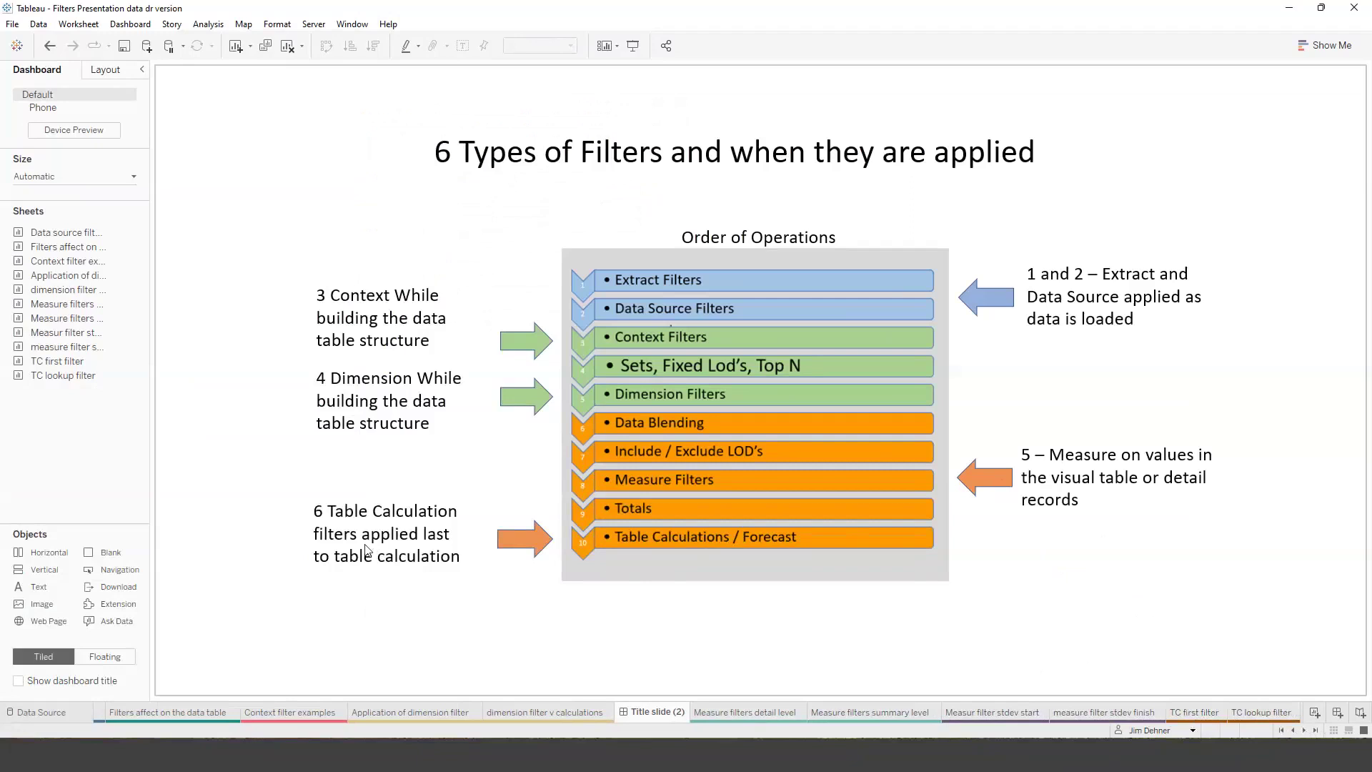
# Examine the formula of the 4 Running total sales calculated field on TC first filter, leaving it unedited
pyautogui.click(1193, 713)
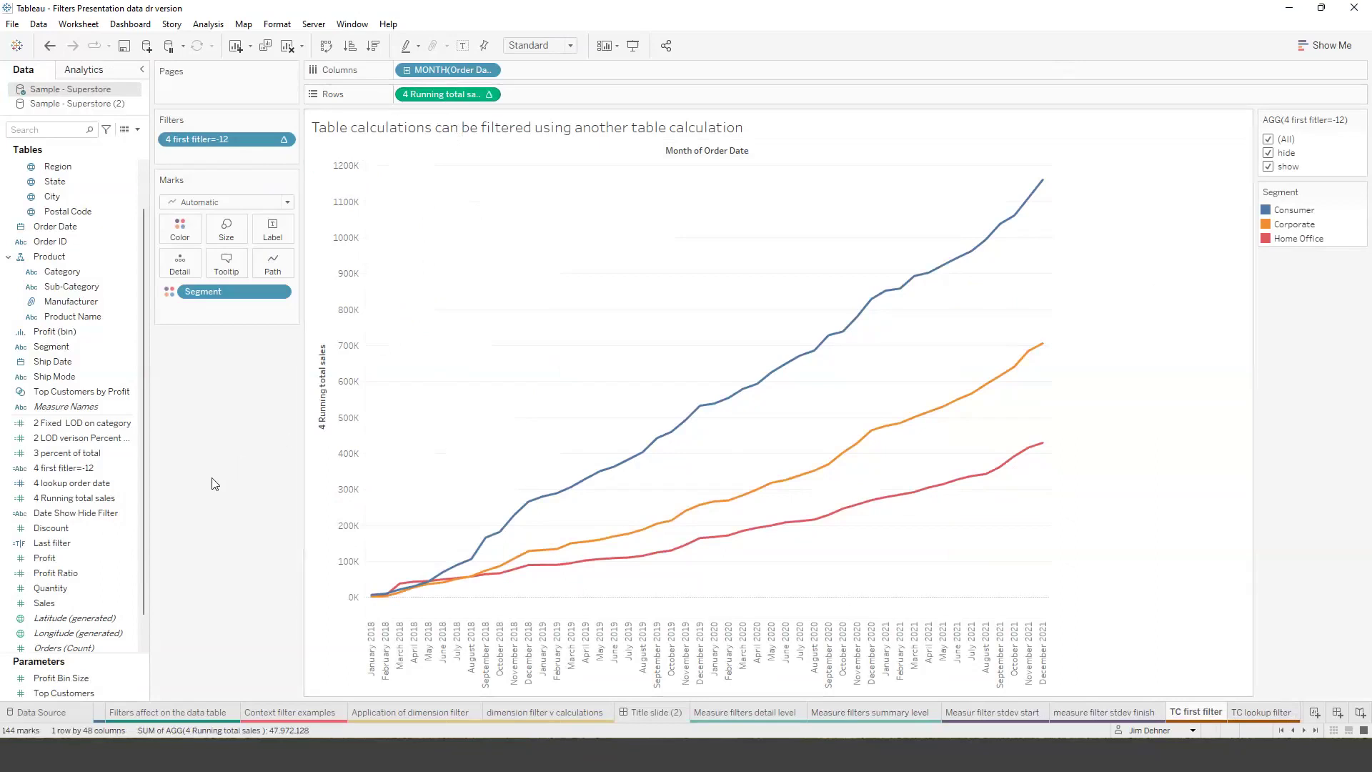
pyautogui.click(118, 497)
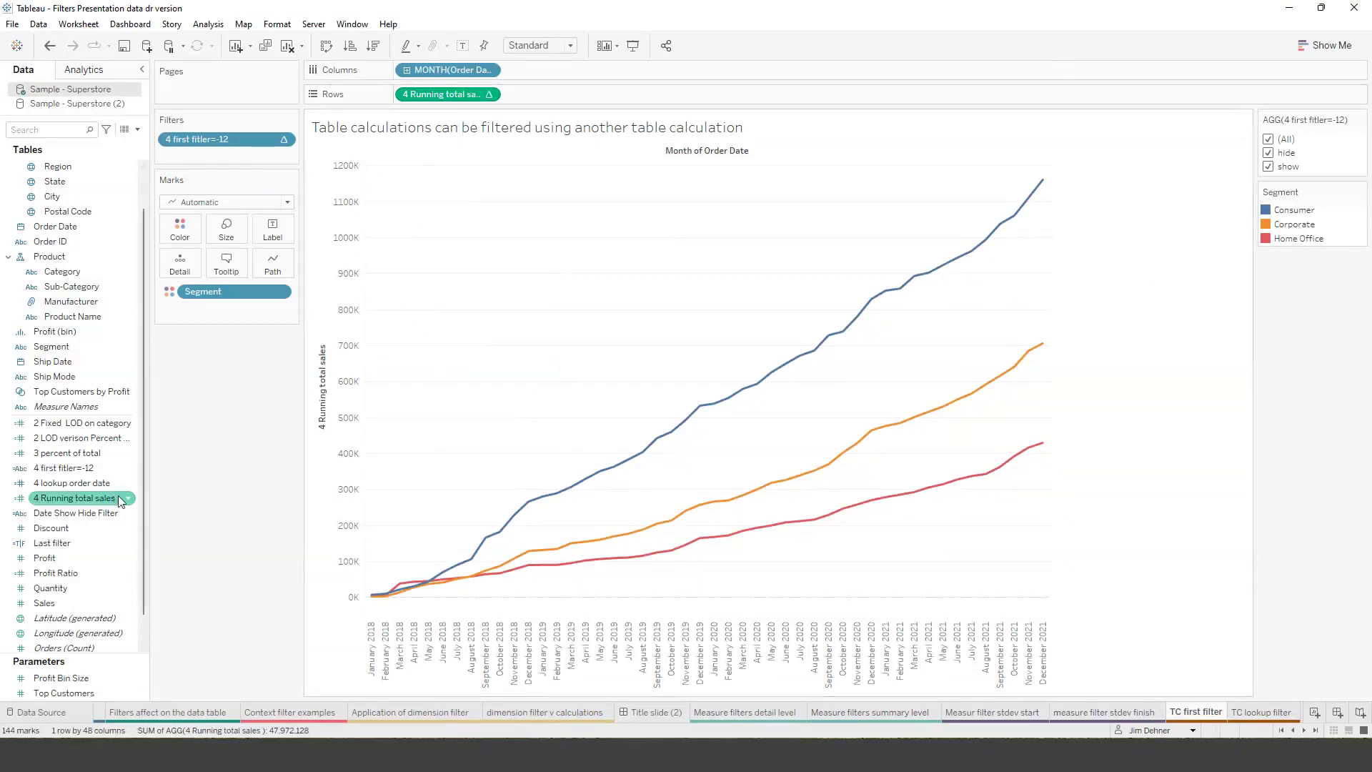
pyautogui.rightClick(79, 498)
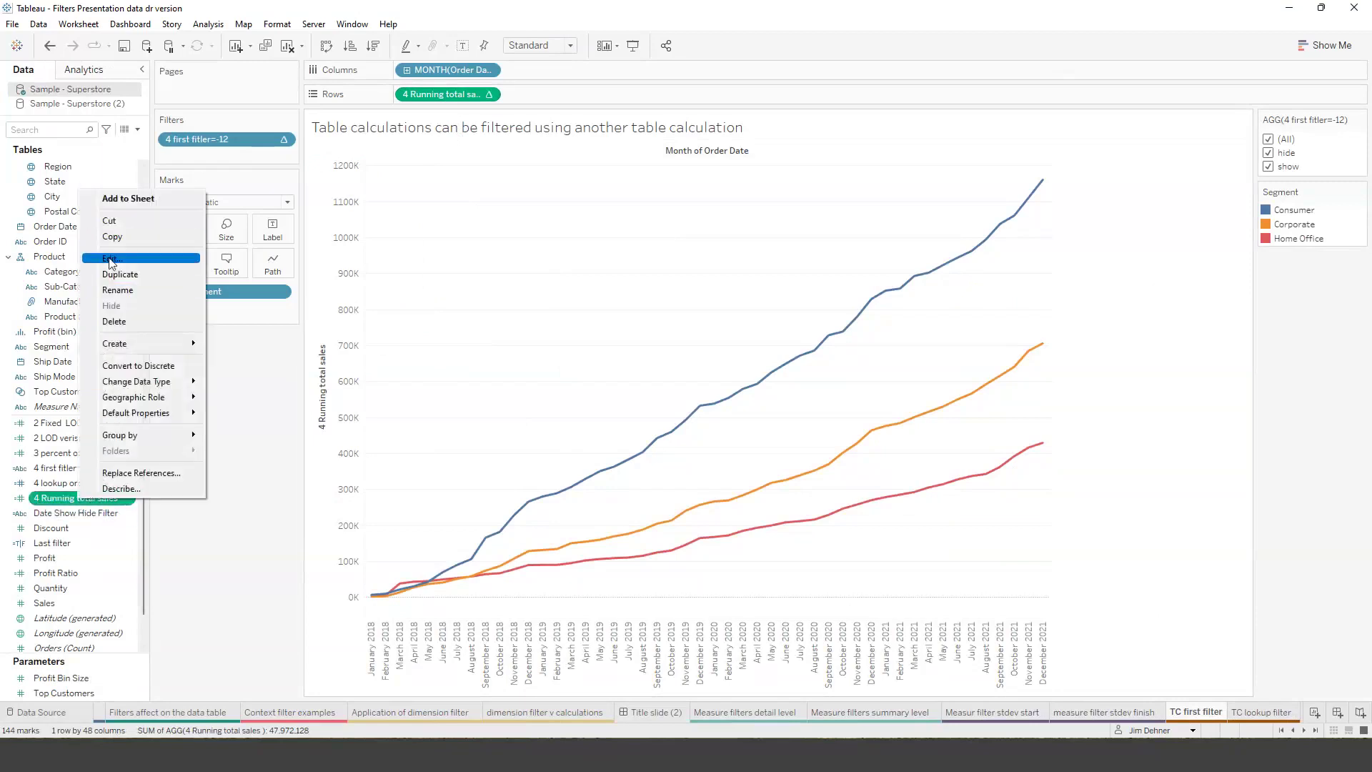
pyautogui.click(111, 260)
pyautogui.scroll(6, 481, 517)
pyautogui.scroll(1, 571, 568)
pyautogui.moveTo(538, 403); pyautogui.dragTo(699, 367)
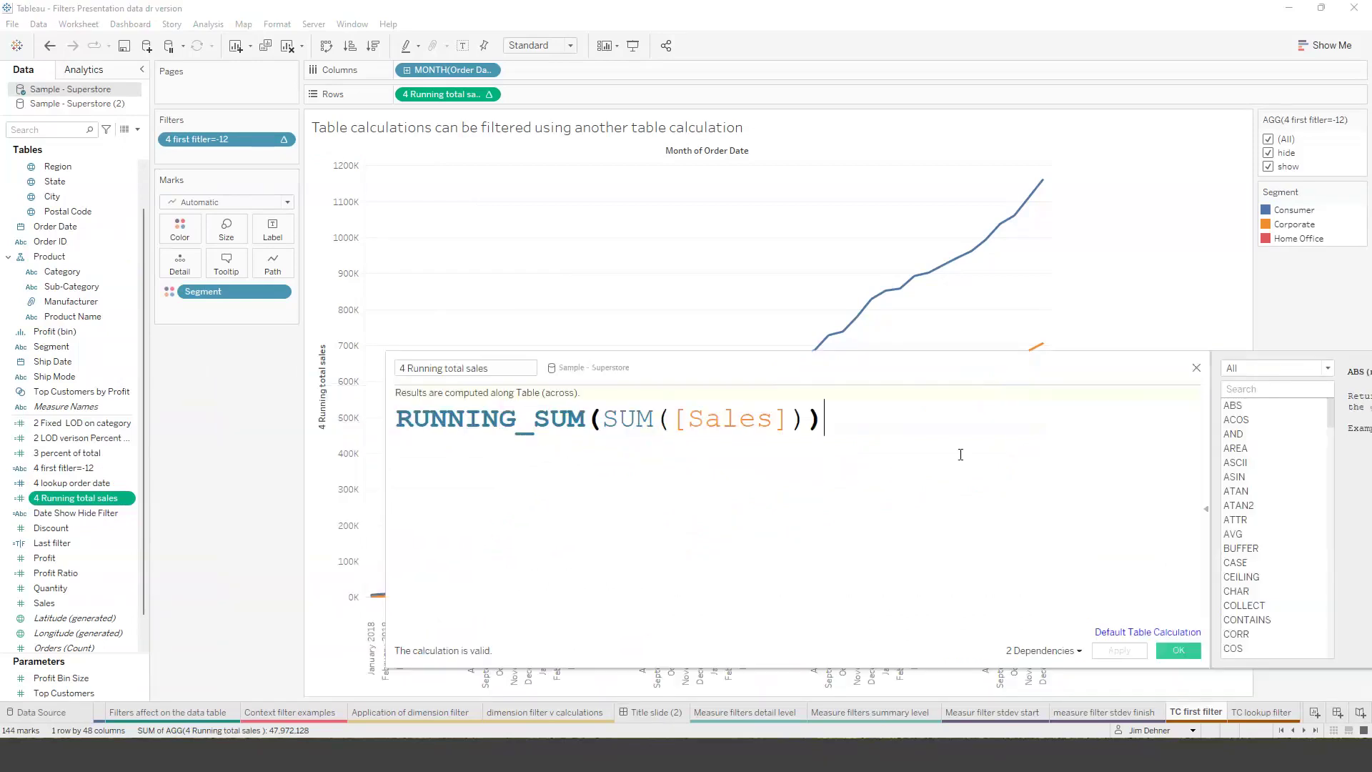
pyautogui.click(1197, 369)
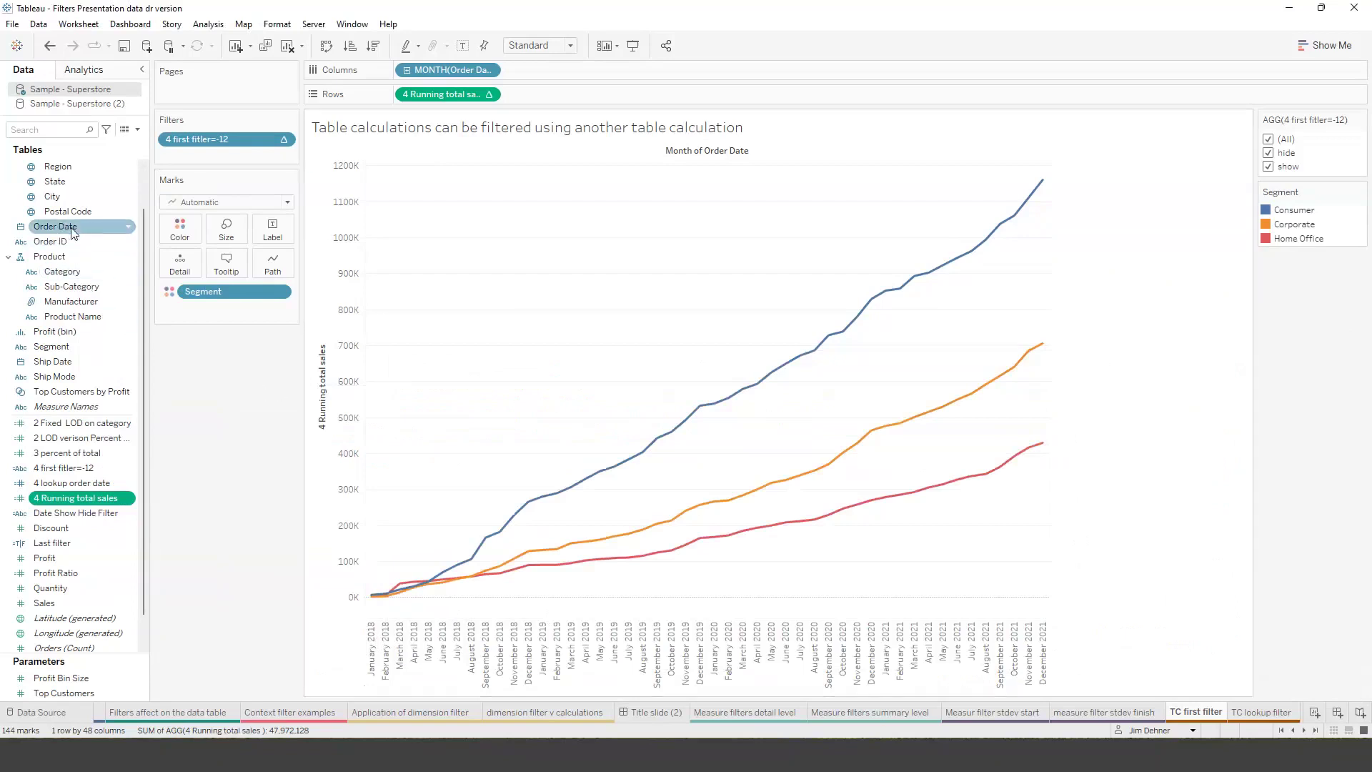
# Filter the running total chart by years of Order Date, keeping 2019, 2020 and 2021, and check where the lines start
pyautogui.moveTo(72, 233); pyautogui.dragTo(200, 154)
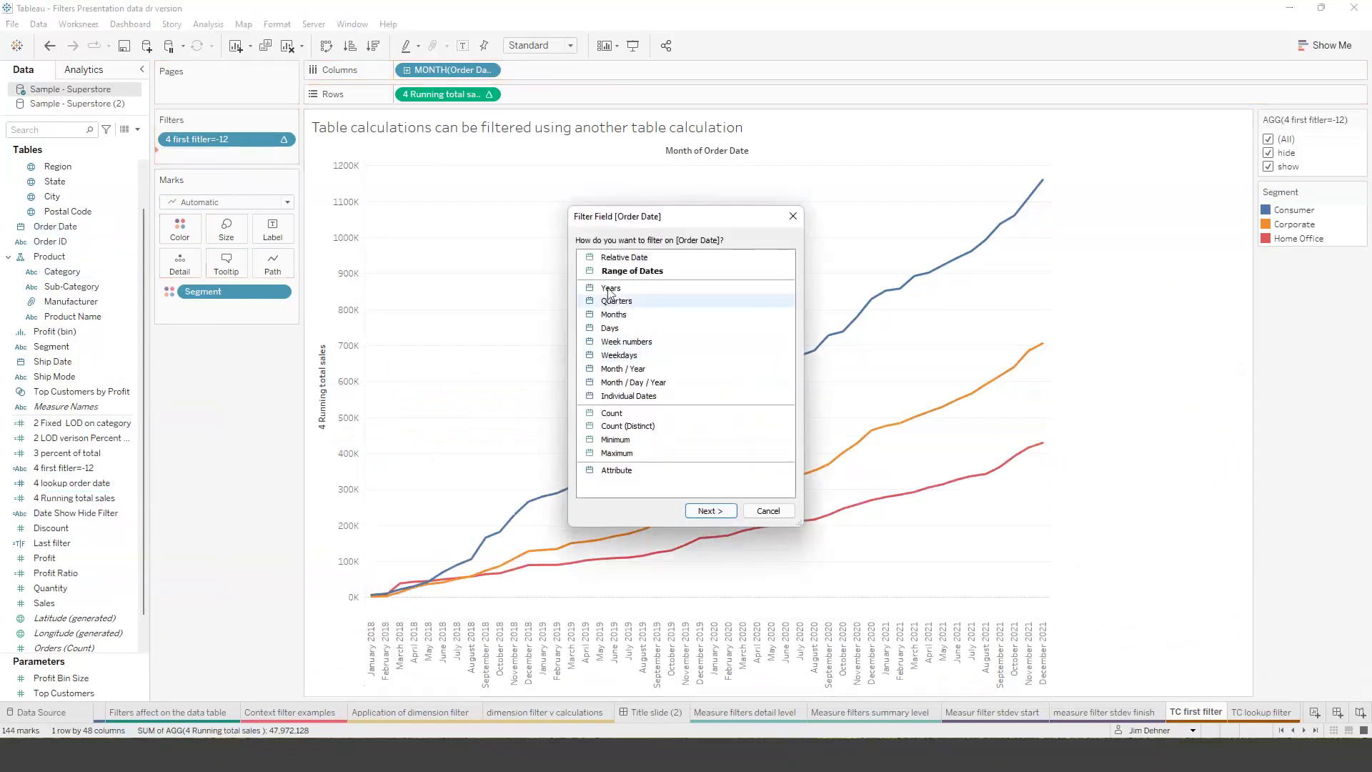
pyautogui.click(711, 510)
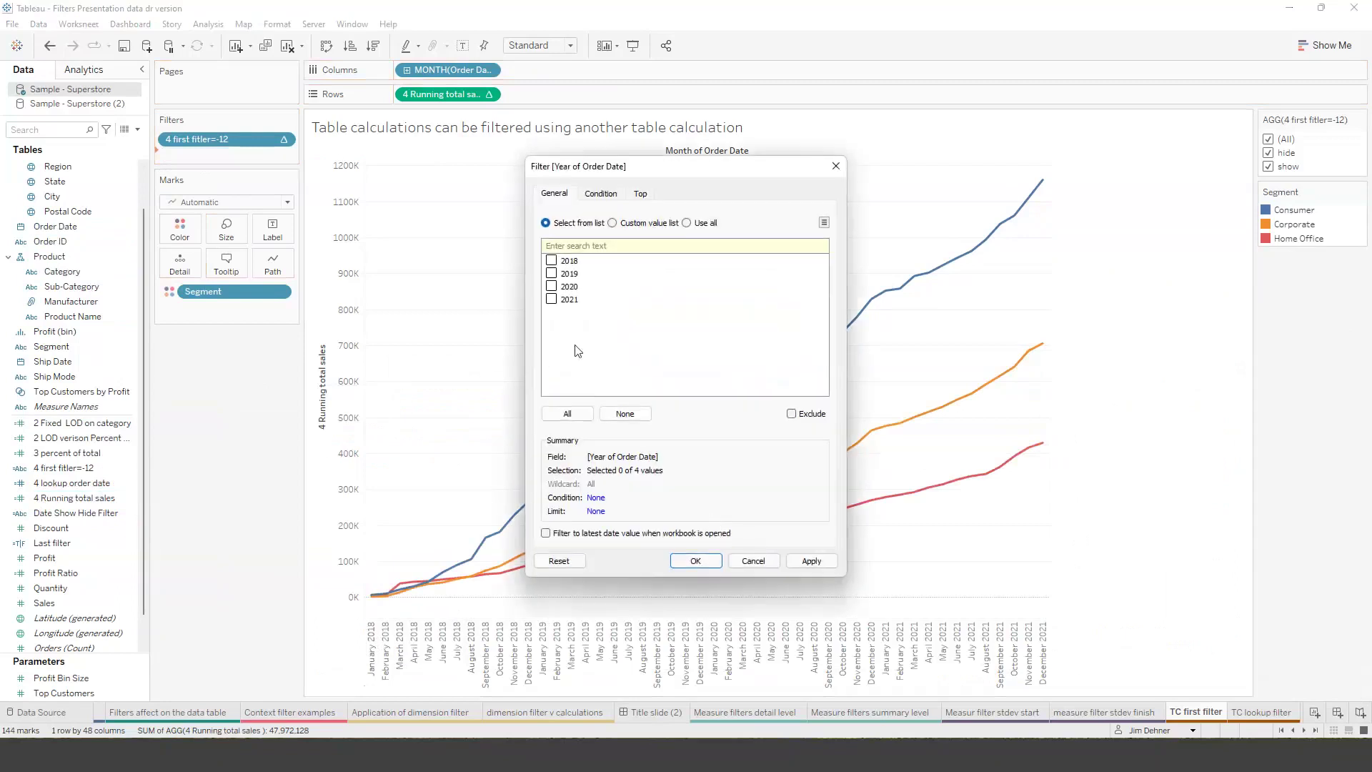
pyautogui.click(551, 286)
pyautogui.click(551, 299)
pyautogui.click(697, 561)
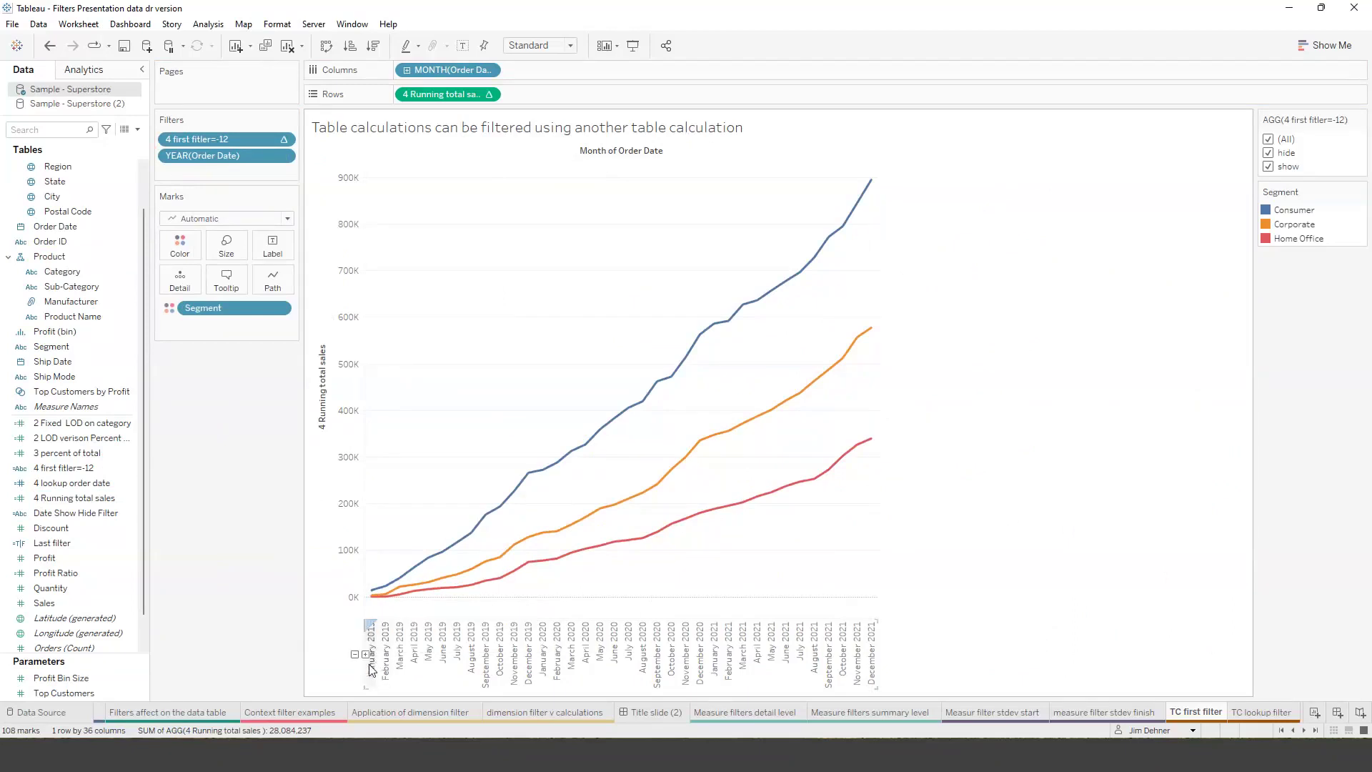
pyautogui.moveTo(374, 601)
# Remove the year of Order Date filter and check the running total lines at January 2019
pyautogui.moveTo(225, 163); pyautogui.dragTo(46, 354)
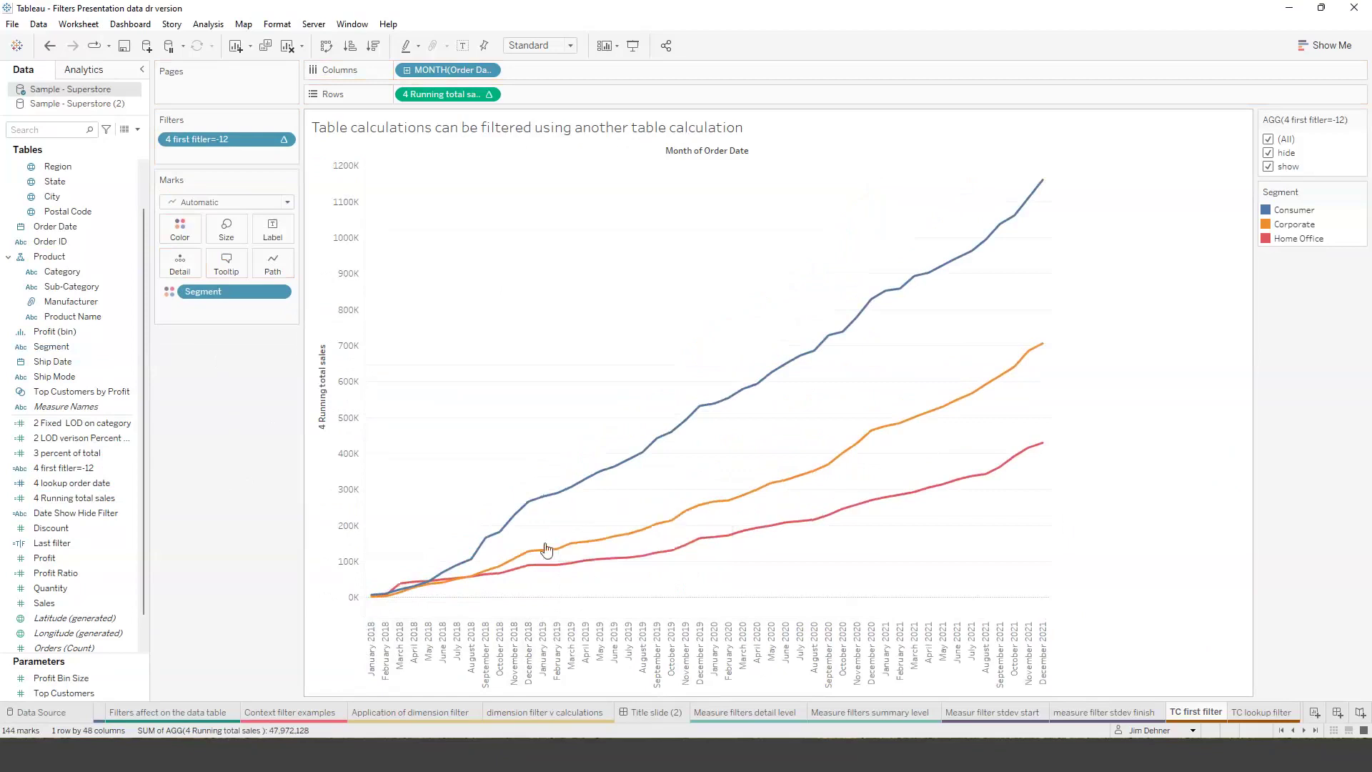
pyautogui.moveTo(544, 580)
pyautogui.moveTo(544, 509)
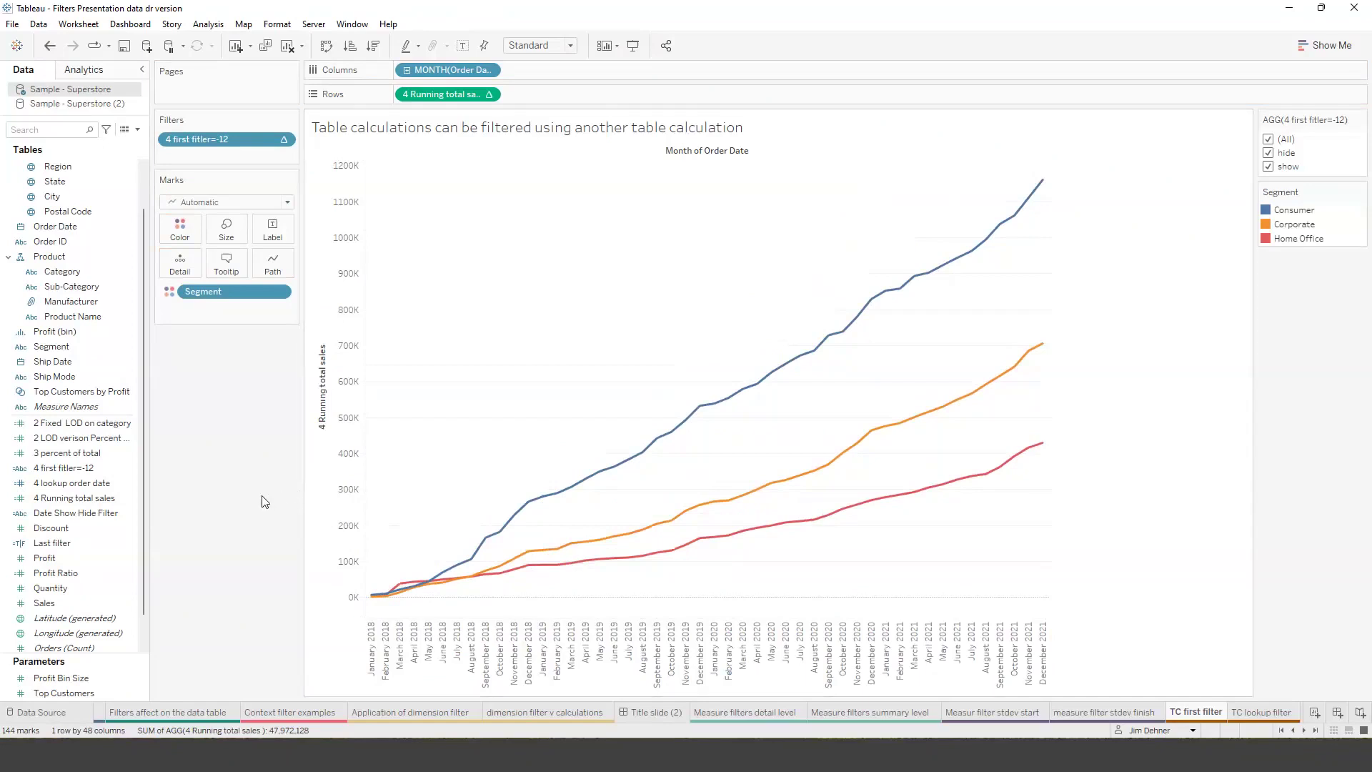
# Examine the formula of the 4 first fitler=-12 calculated field at an enlarged text size, leaving it unedited
pyautogui.rightClick(58, 472)
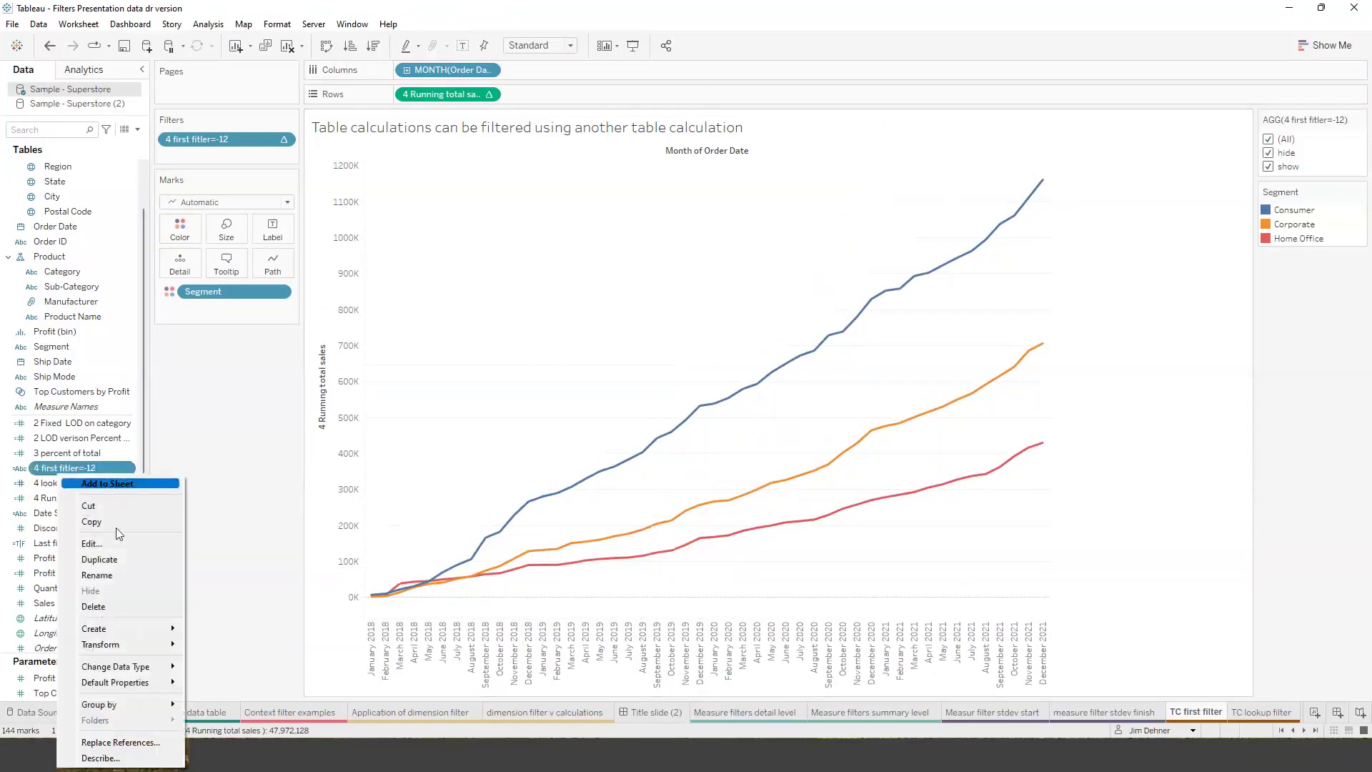
pyautogui.click(105, 545)
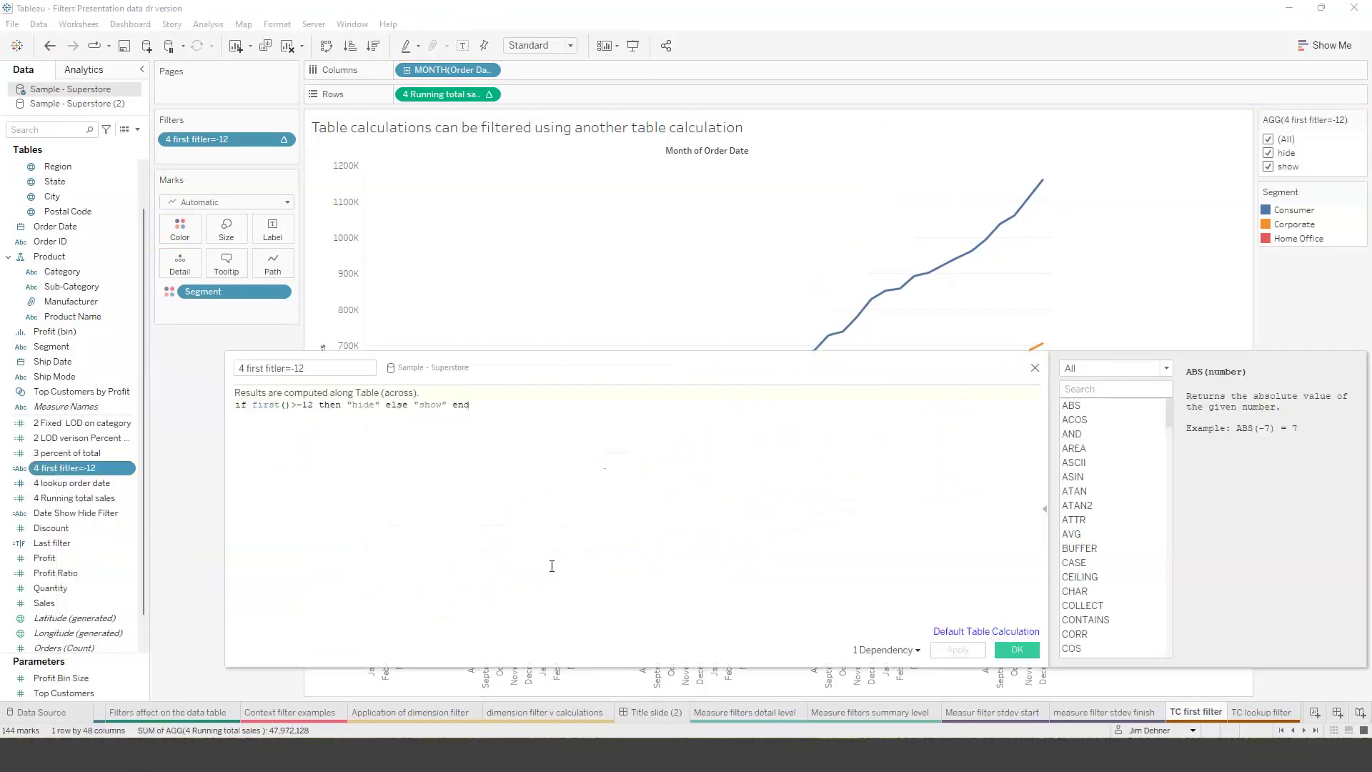
pyautogui.keyDown('ctrl'); pyautogui.scroll(5, 557, 569); pyautogui.keyUp('ctrl')
pyautogui.keyDown('ctrl'); pyautogui.scroll(1, 576, 574); pyautogui.keyUp('ctrl')
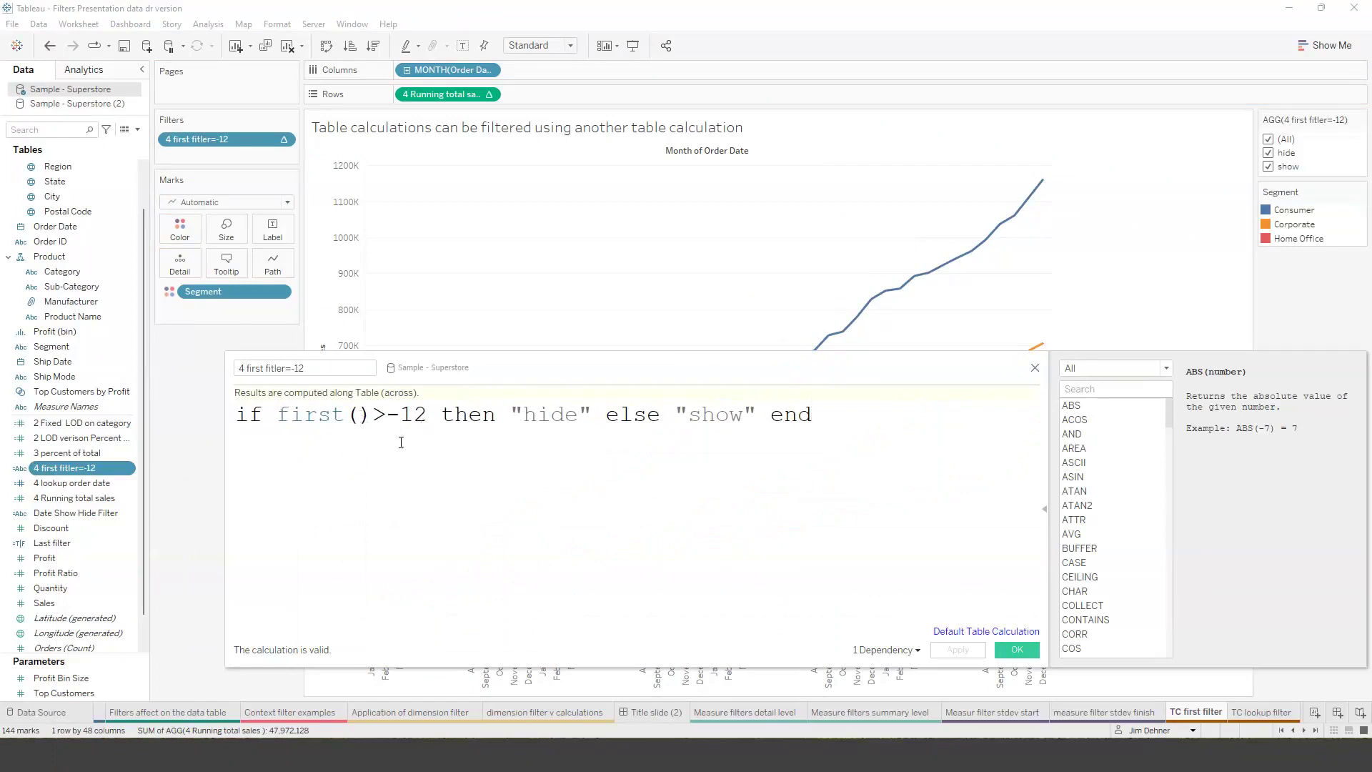
pyautogui.moveTo(486, 370); pyautogui.dragTo(529, 278)
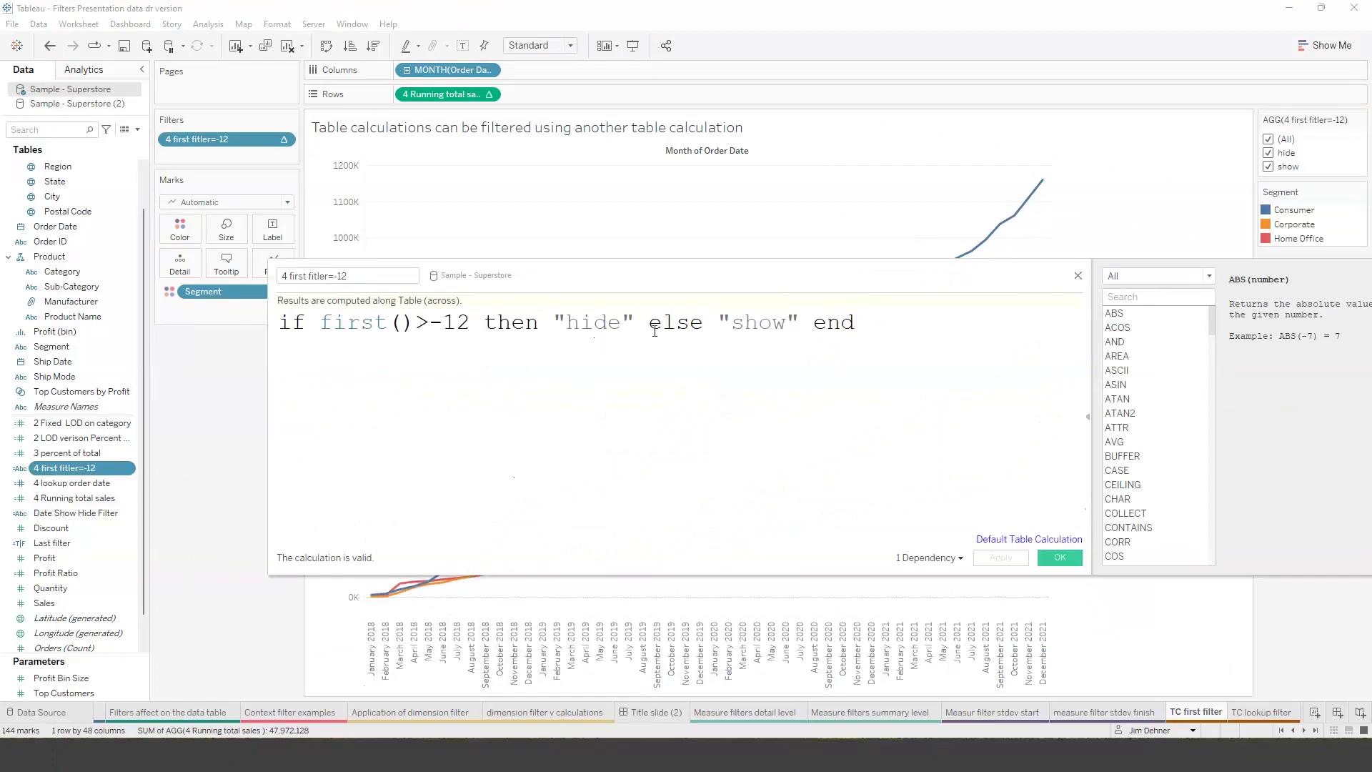
pyautogui.click(1078, 276)
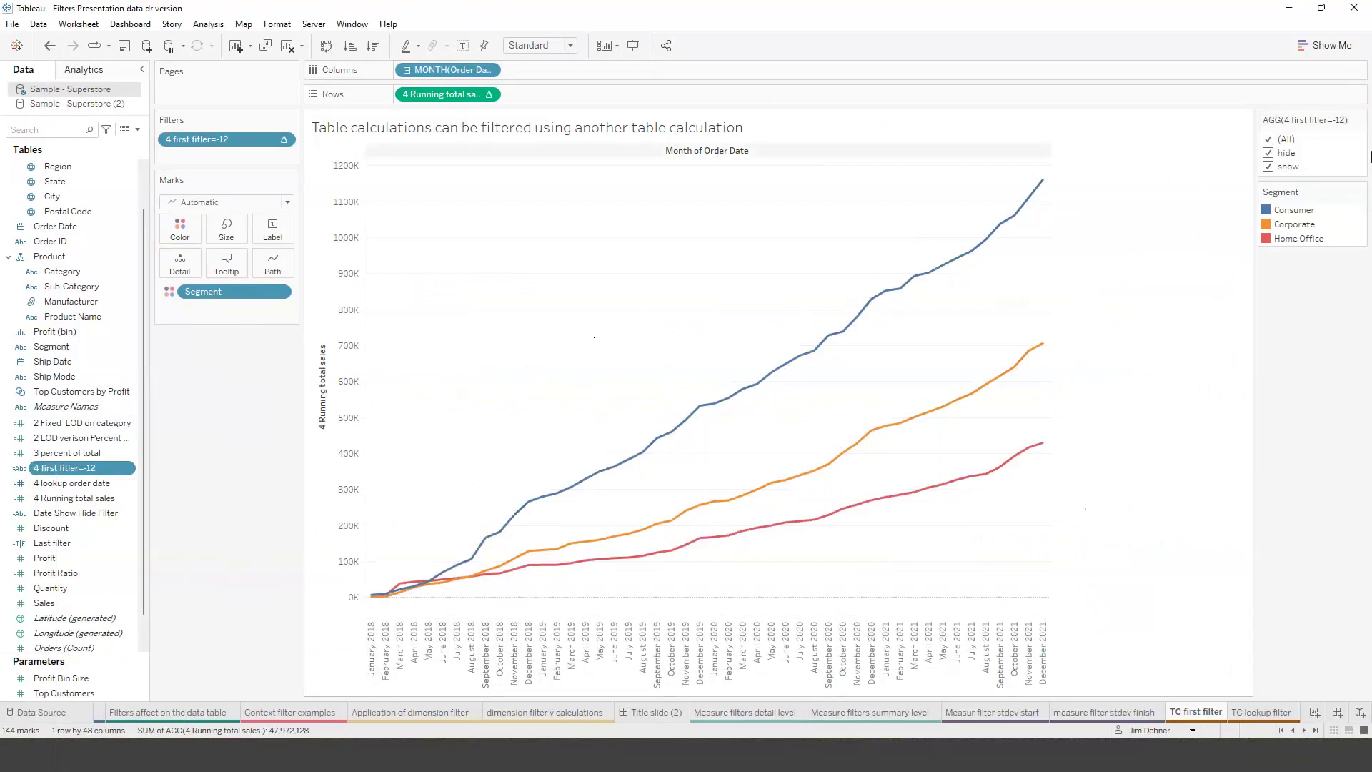
# Exclude the hide value in the 4 first fitler=-12 filter, check where the running total lines start, and include it again
pyautogui.click(1269, 154)
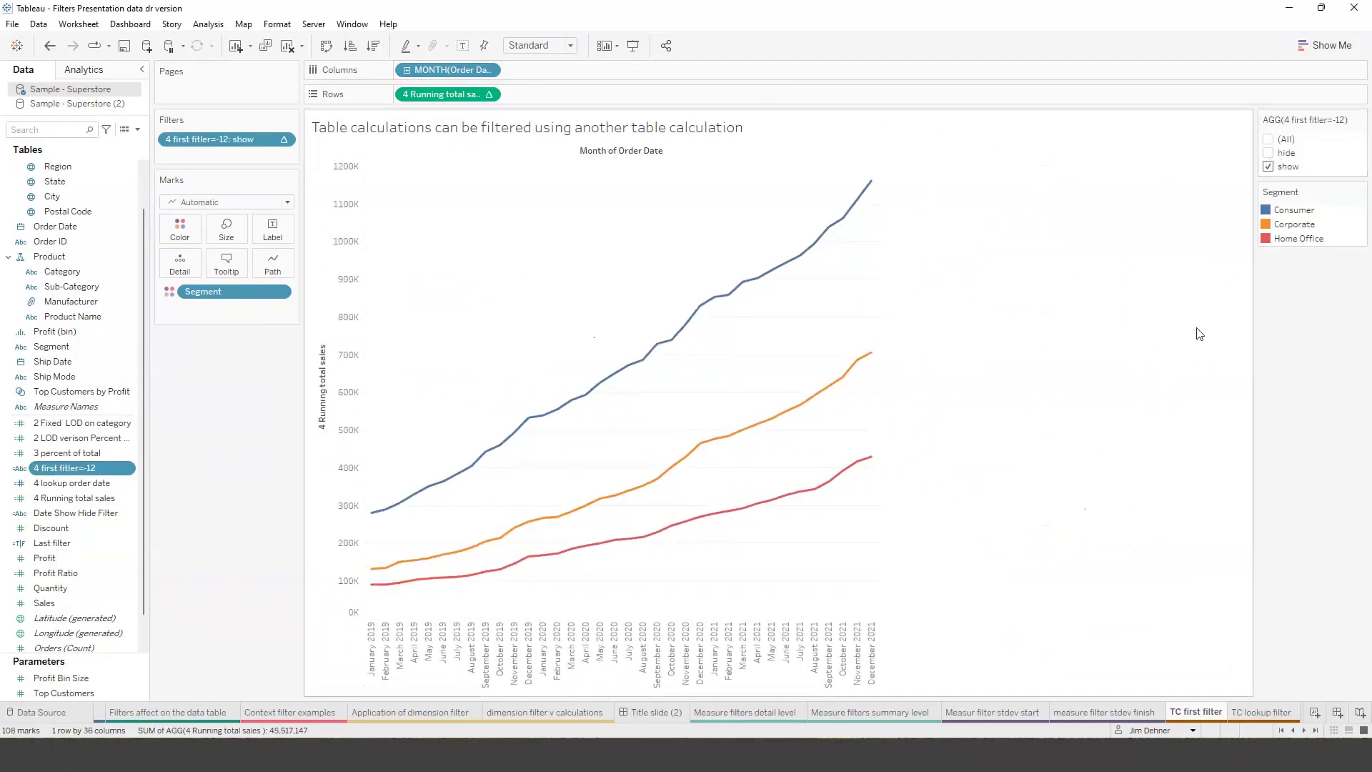
pyautogui.moveTo(370, 587)
pyautogui.click(1269, 153)
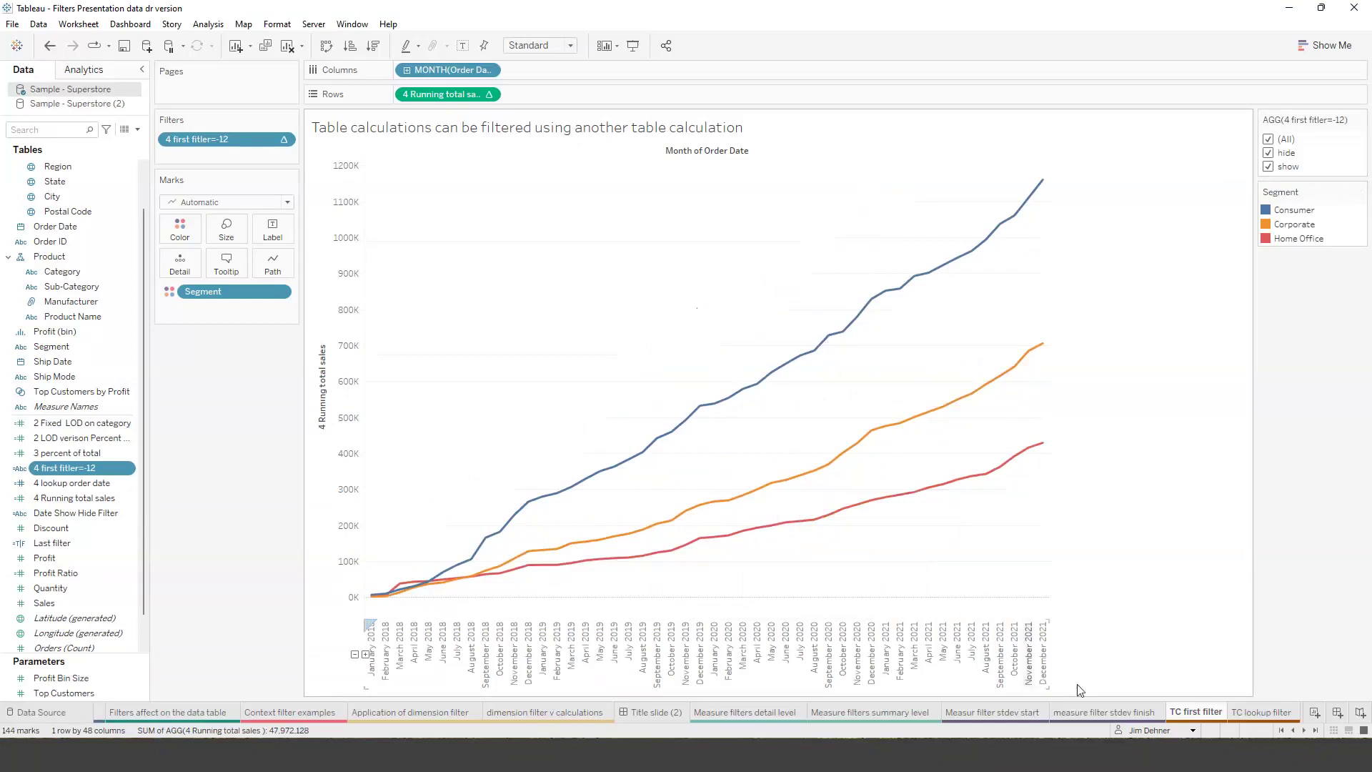
# On the TC lookup filter sheet, examine the formula of the 4 lookup order date calculated field in enlarged text, leaving it unedited
pyautogui.click(1262, 713)
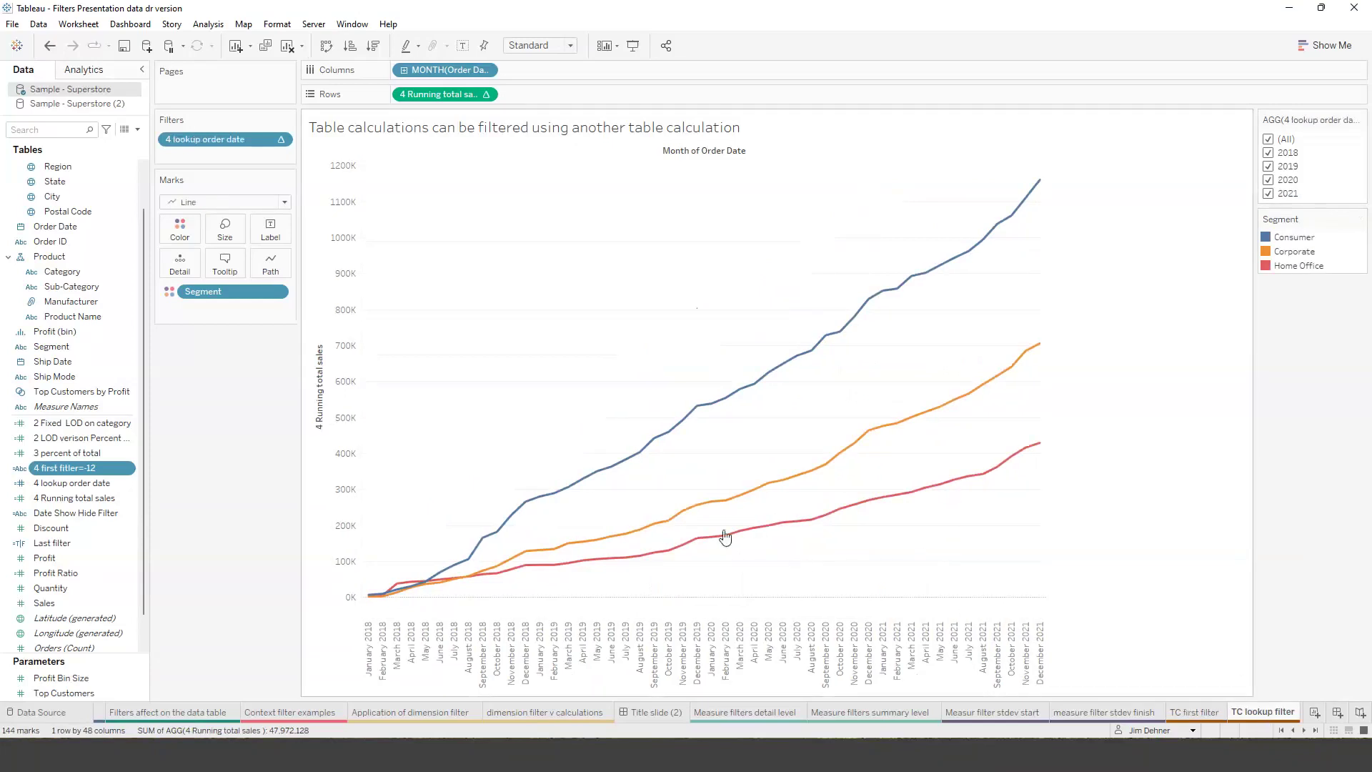
pyautogui.rightClick(87, 488)
pyautogui.click(136, 246)
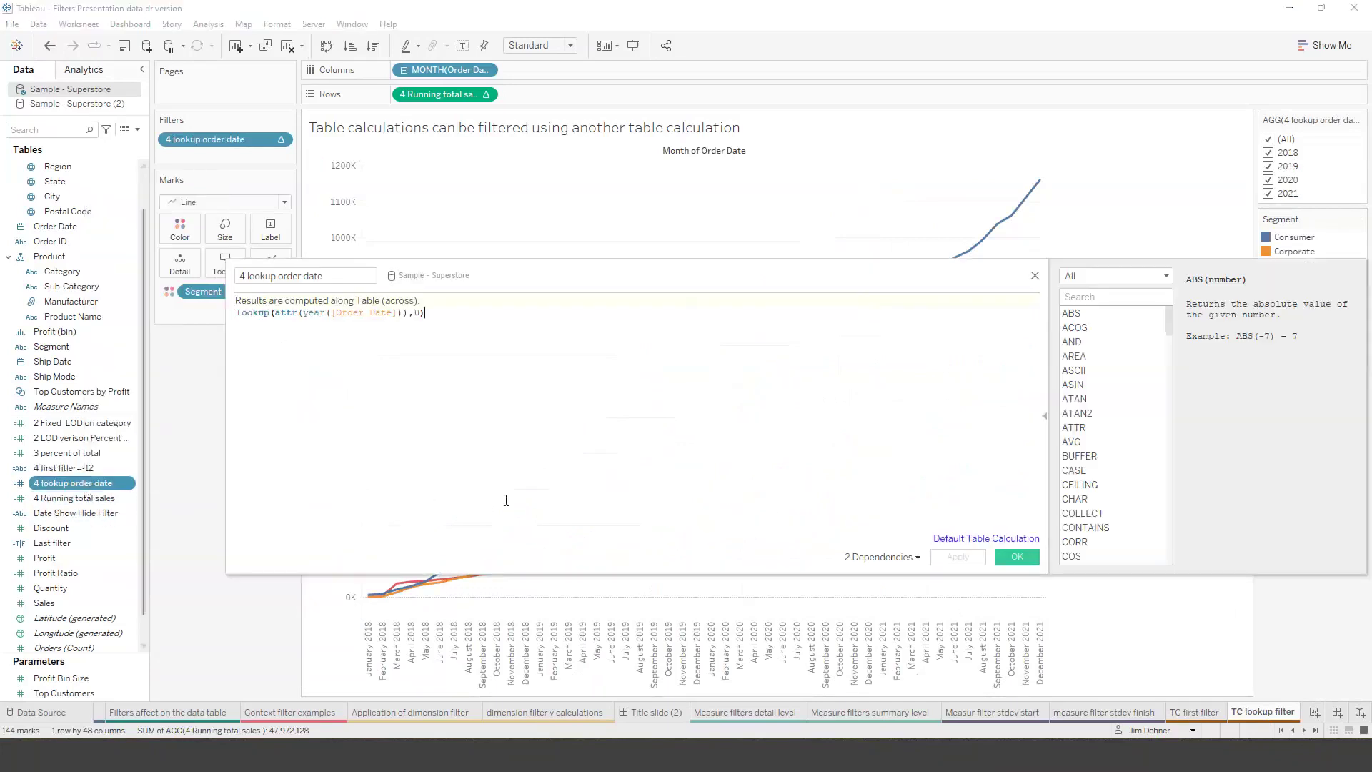
pyautogui.scroll(6, 591, 484)
pyautogui.scroll(2, 617, 516)
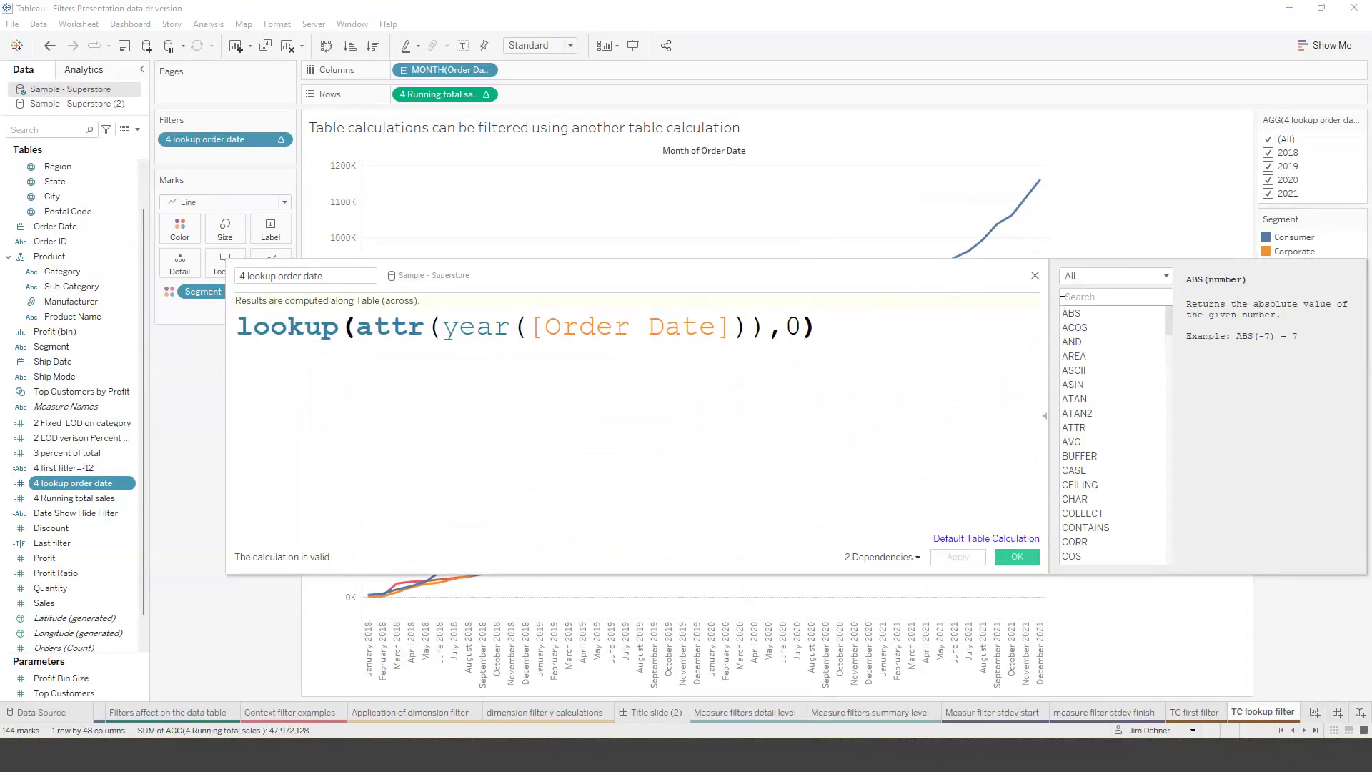
pyautogui.click(1035, 275)
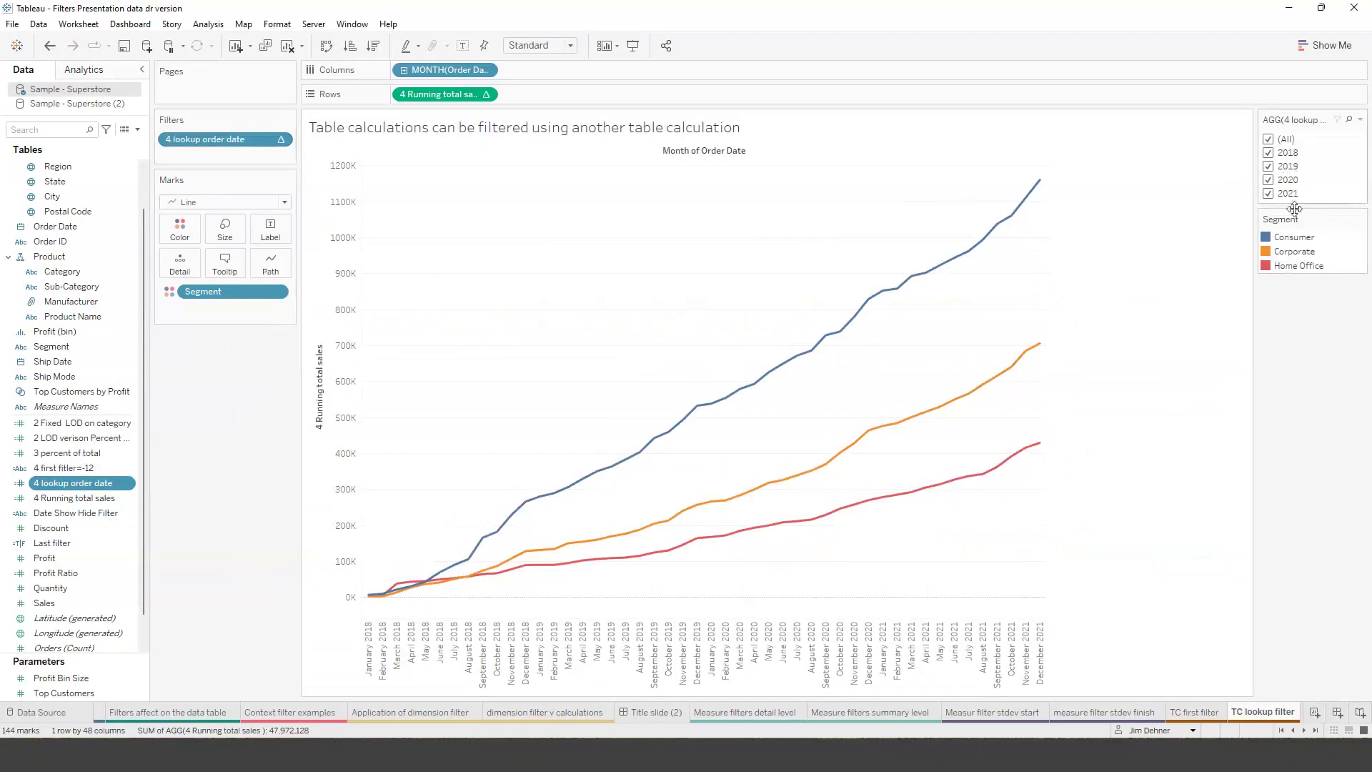
# Try different year selections in the 4 lookup order date filter, checking where the lines start, and finish with only 2019 and 2020 kept
pyautogui.click(1269, 154)
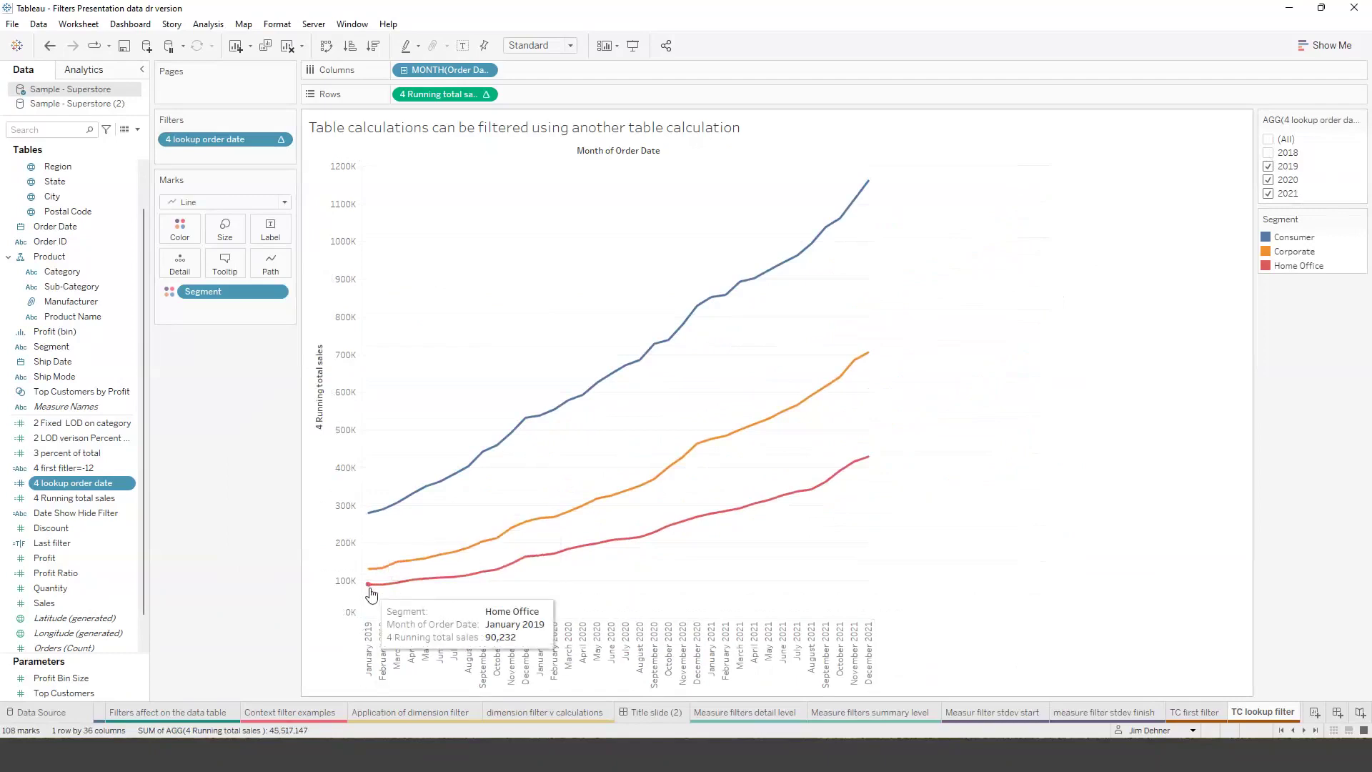
pyautogui.click(1268, 165)
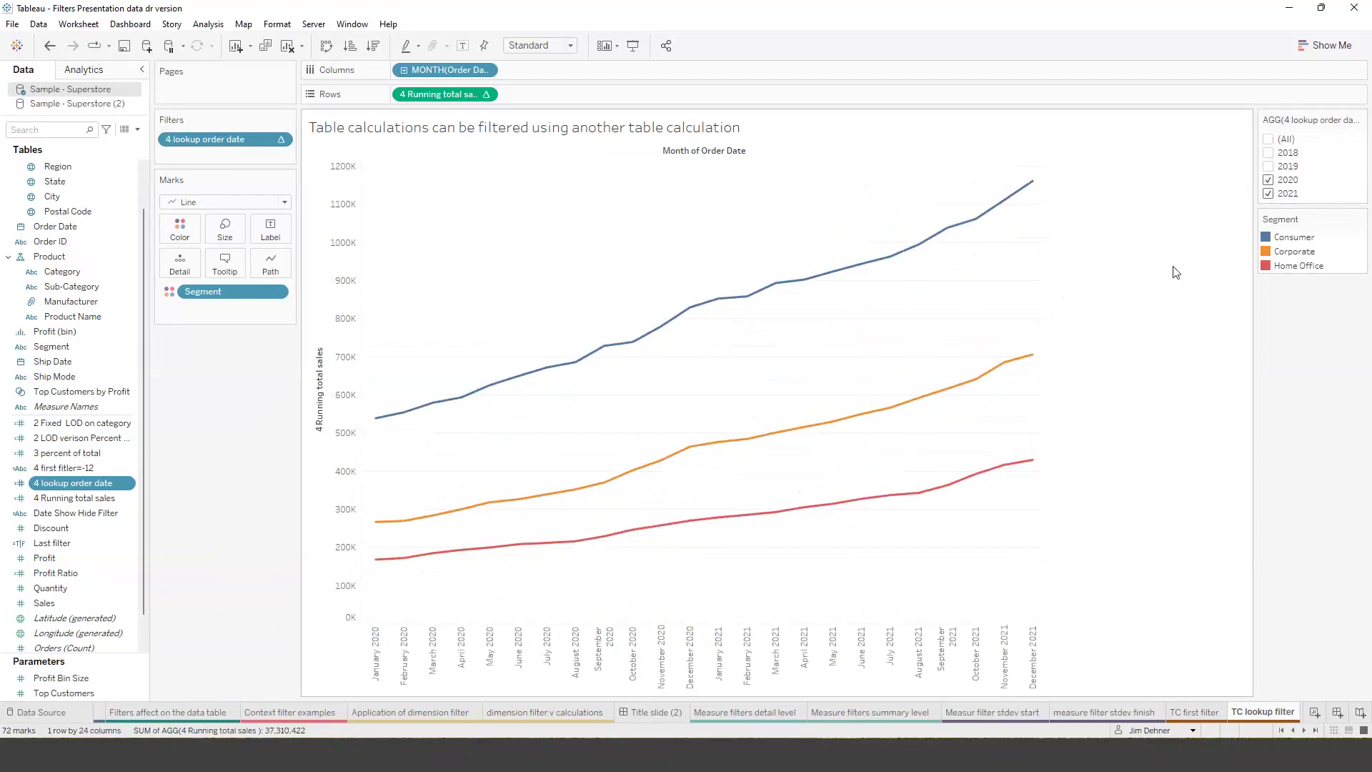
pyautogui.click(1269, 180)
pyautogui.click(1269, 194)
pyautogui.click(1269, 166)
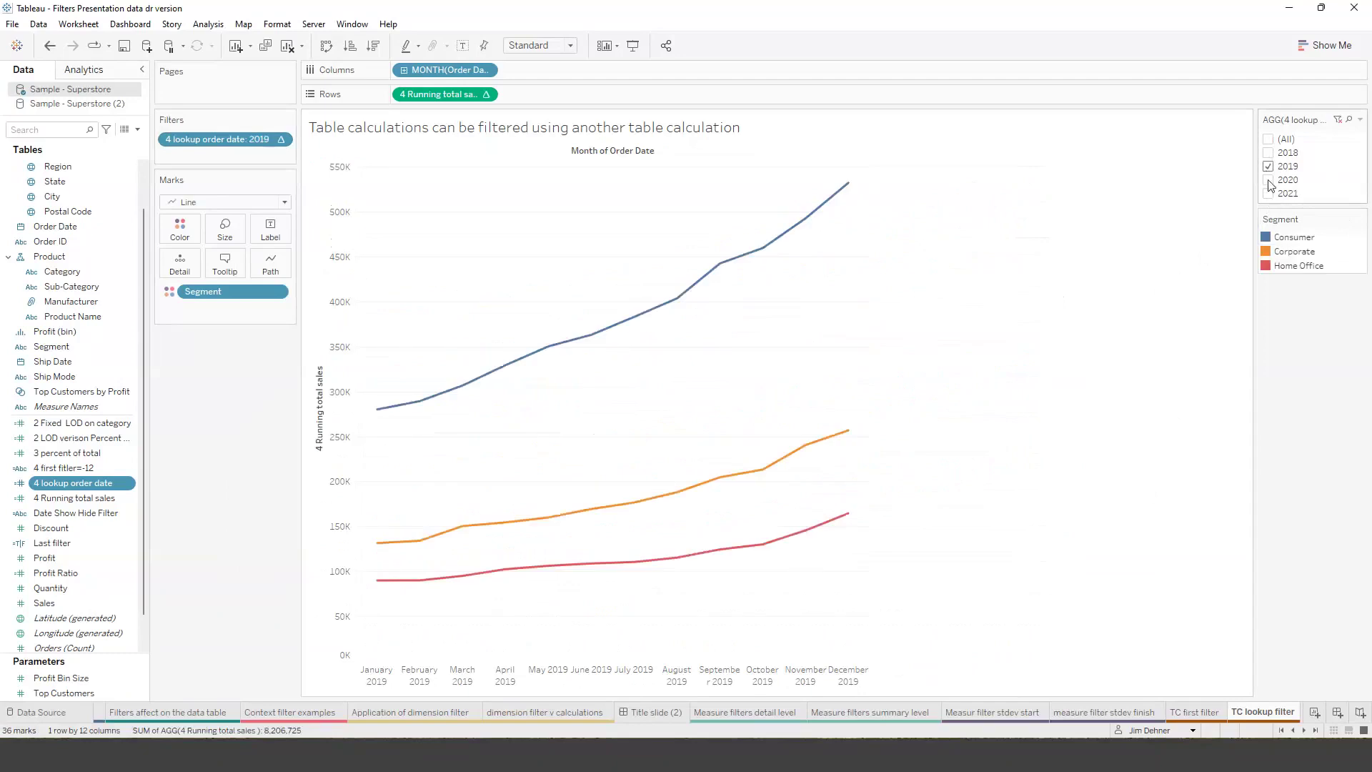
pyautogui.click(1269, 180)
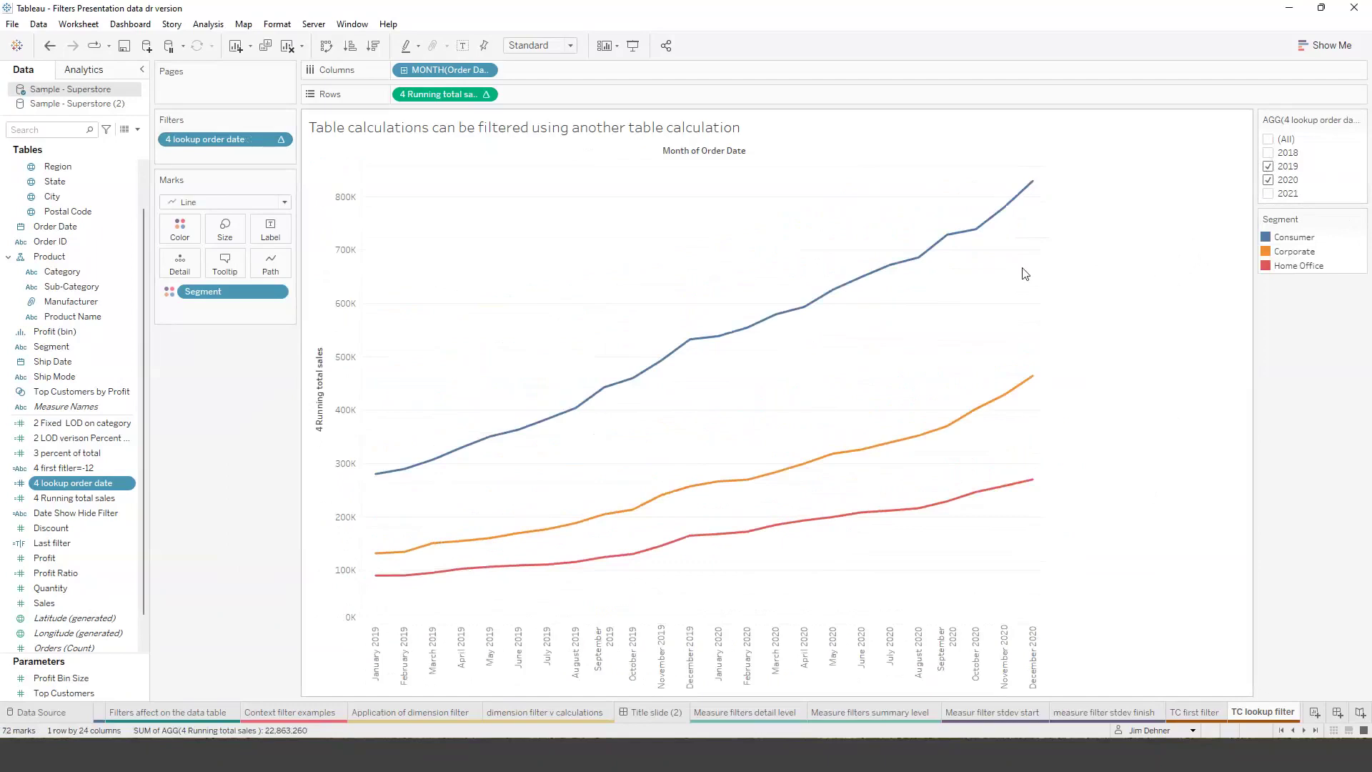
# Reveal the remaining sheets and open Title slide (3) to review the six filter types and the order of operations
pyautogui.click(1305, 730)
pyautogui.click(1153, 712)
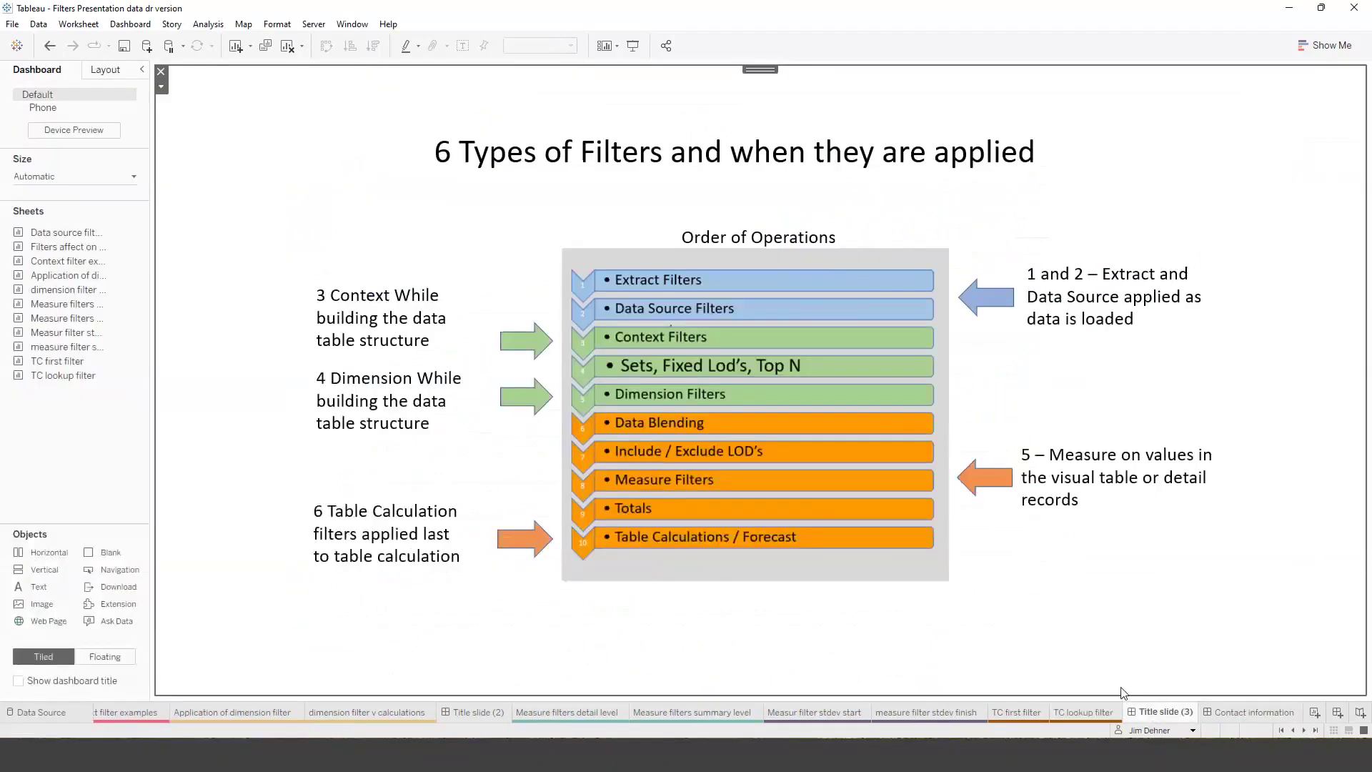